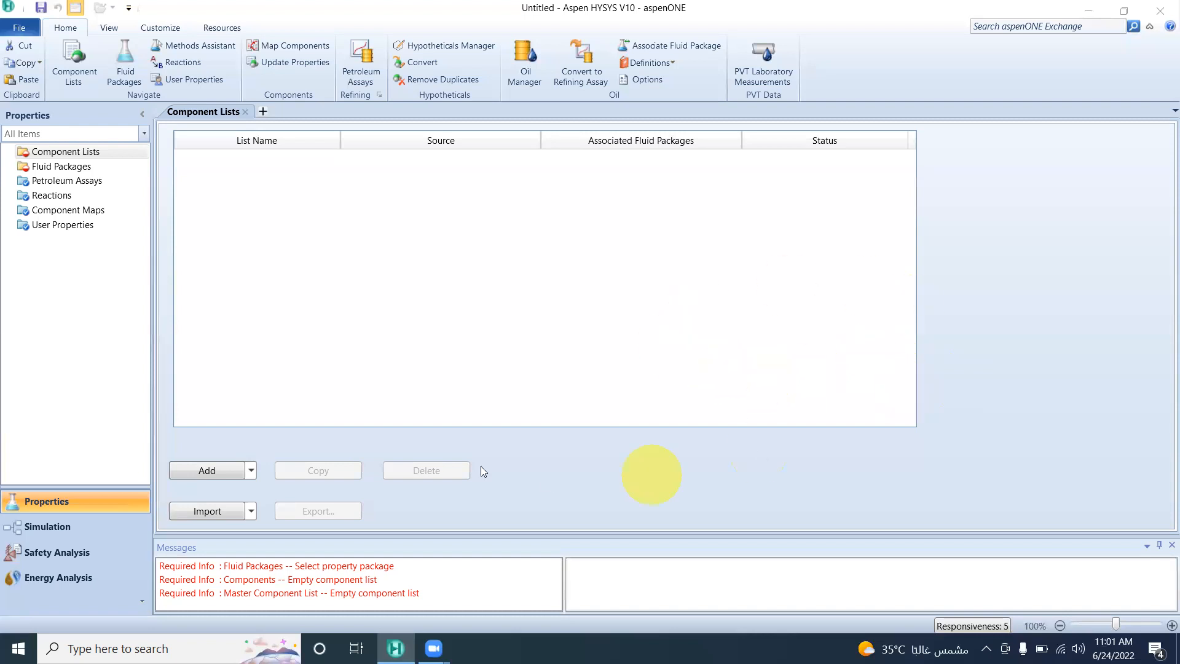
Step: Create a new component list and add the pure component Water (H2O) to it
left_click(209, 471)
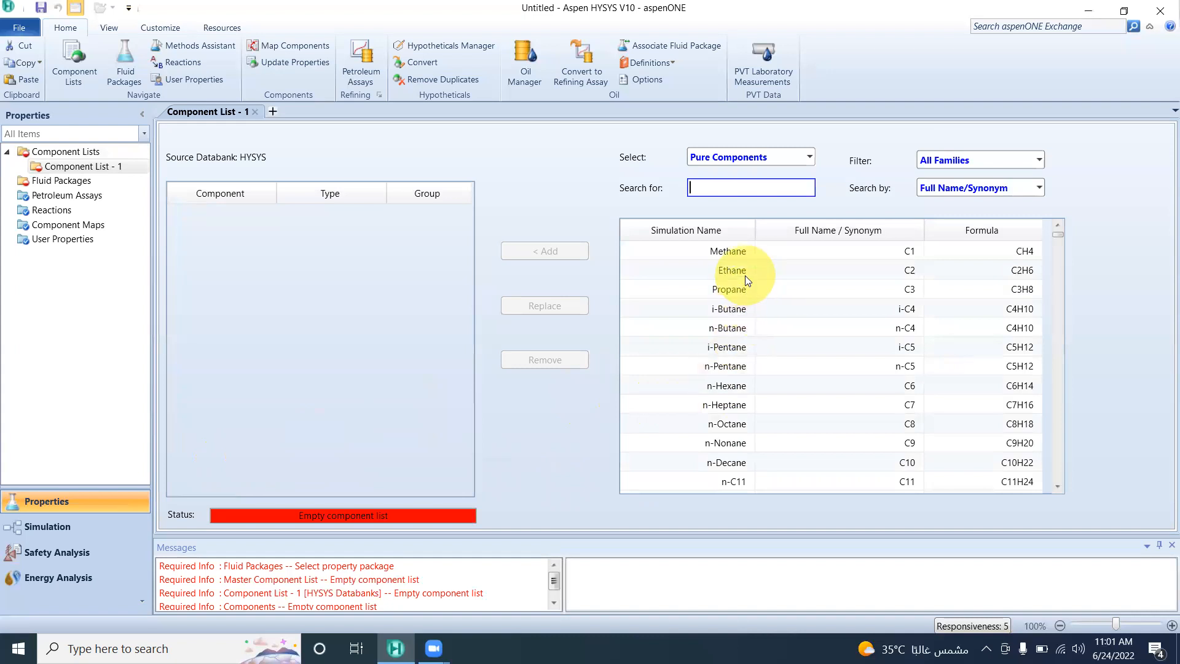
type("Water")
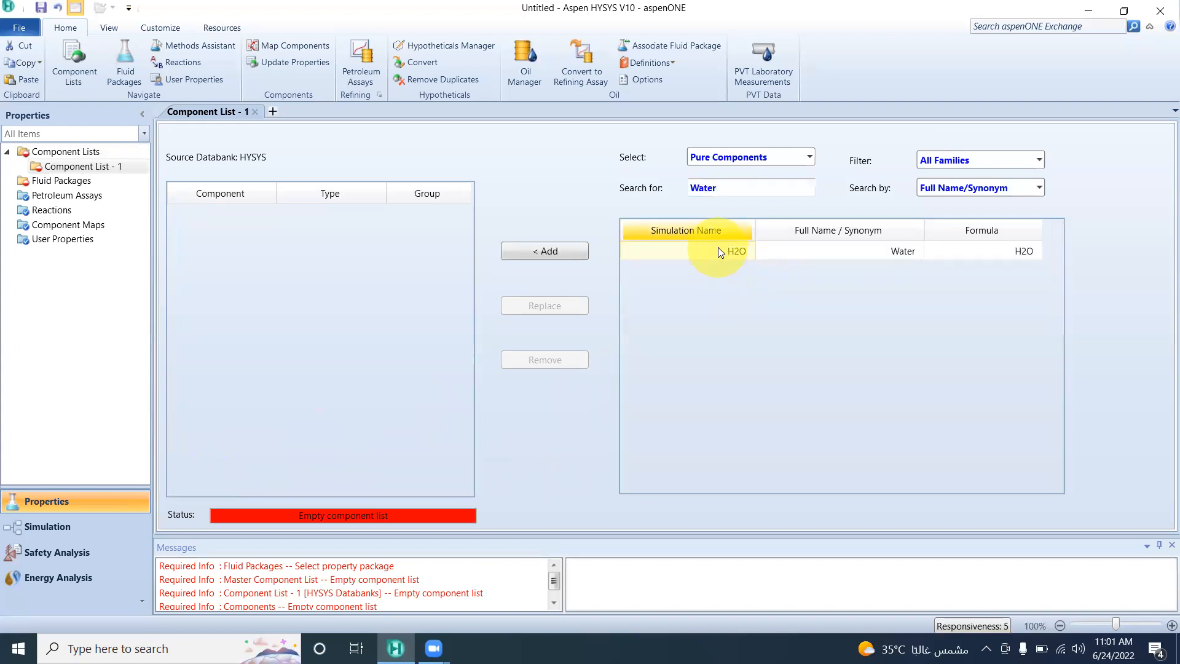
left_click(584, 251)
Step: Add the pure components Methane, Ethane, Propane, i-Butane and n-Butane to the component list
key("BackSpace")
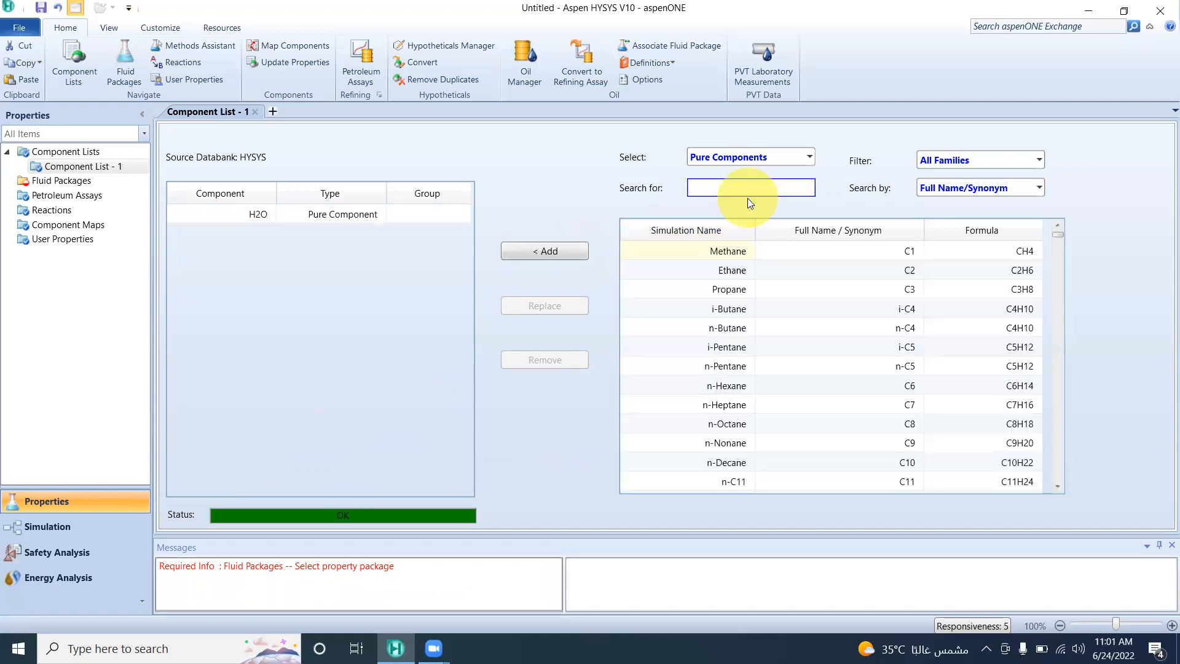
left_click(732, 256)
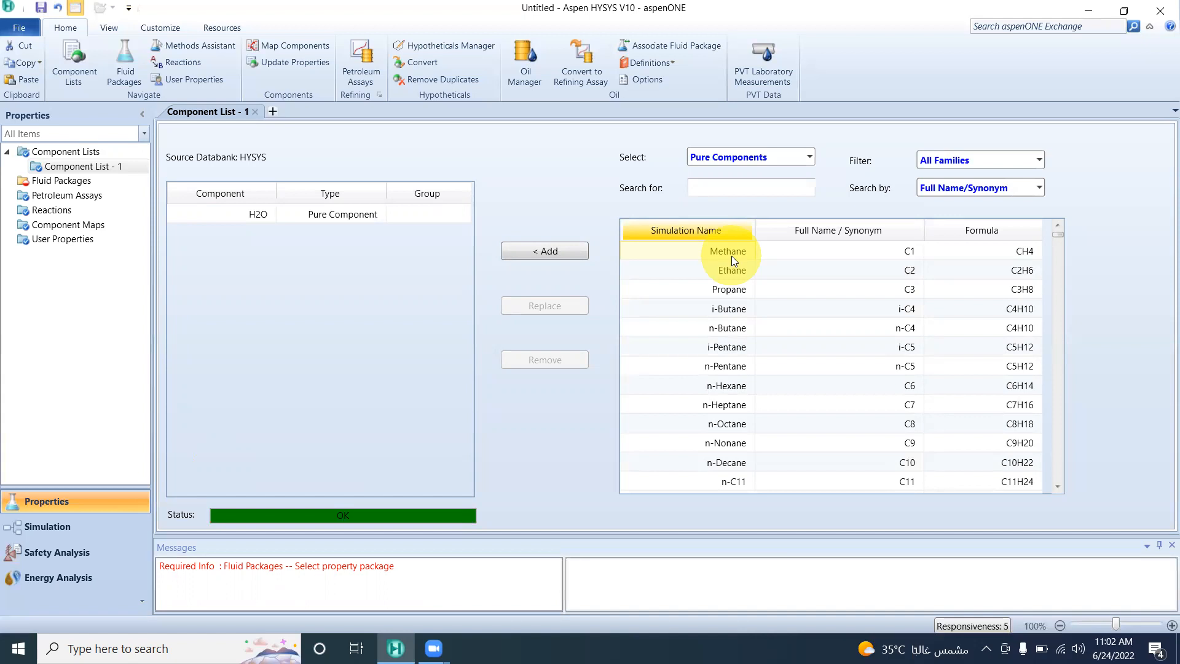
left_click(721, 329, "shift")
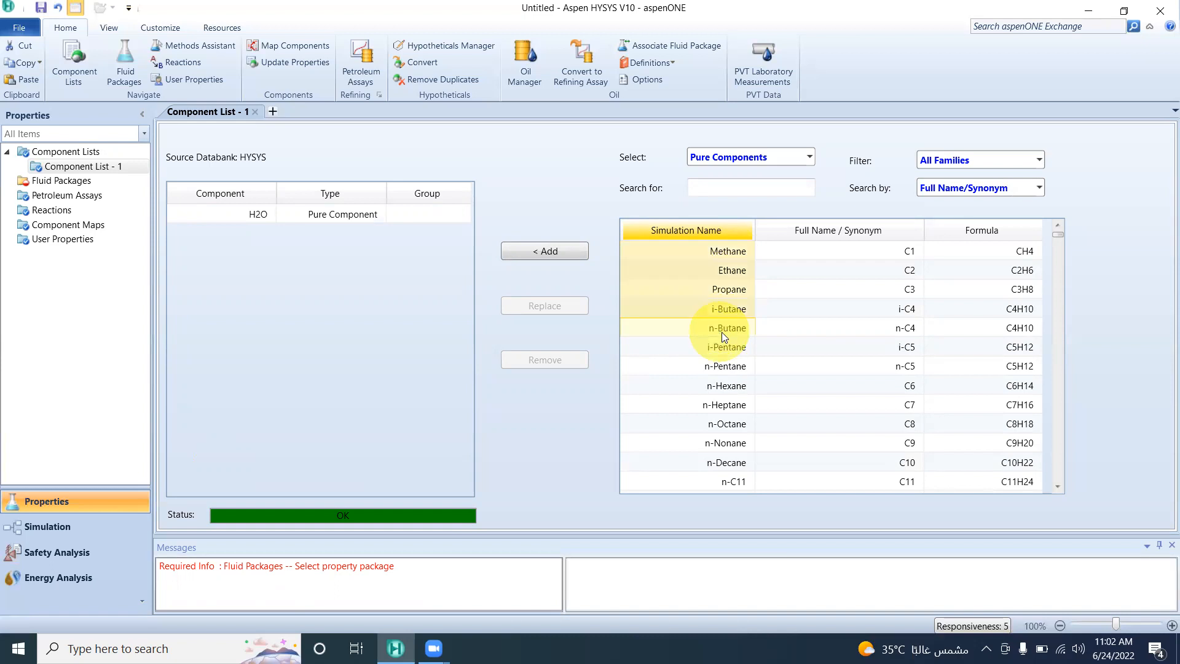
left_click(556, 251)
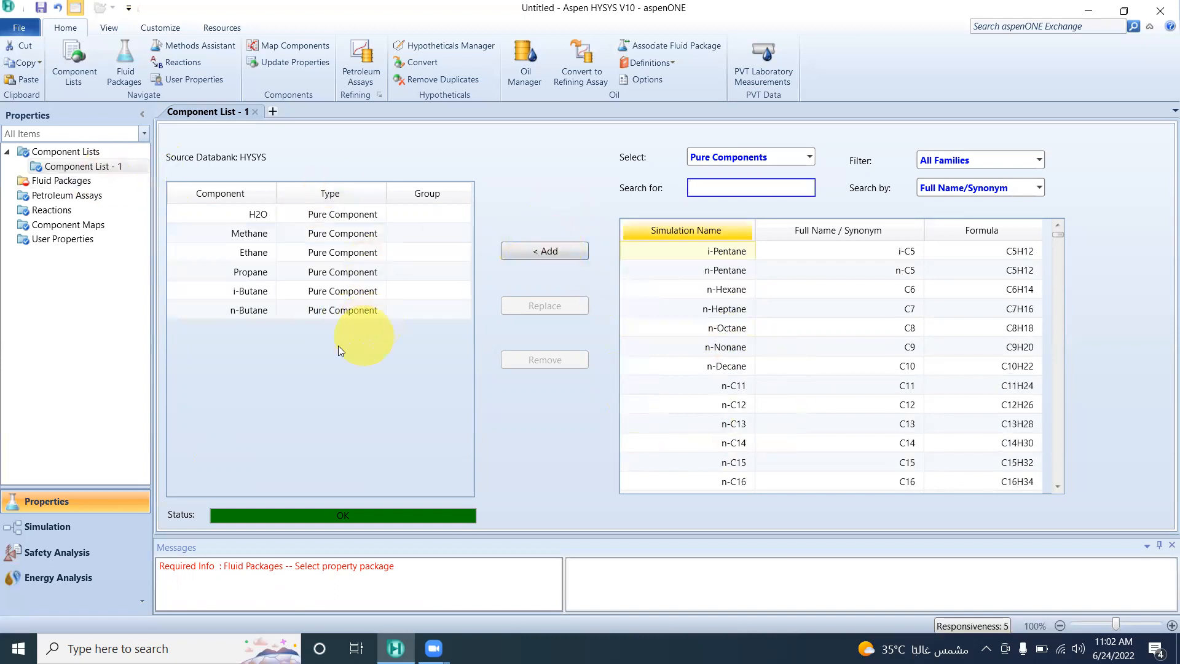
Step: Add a fluid package that uses the Peng-Robinson property package
left_click(91, 182)
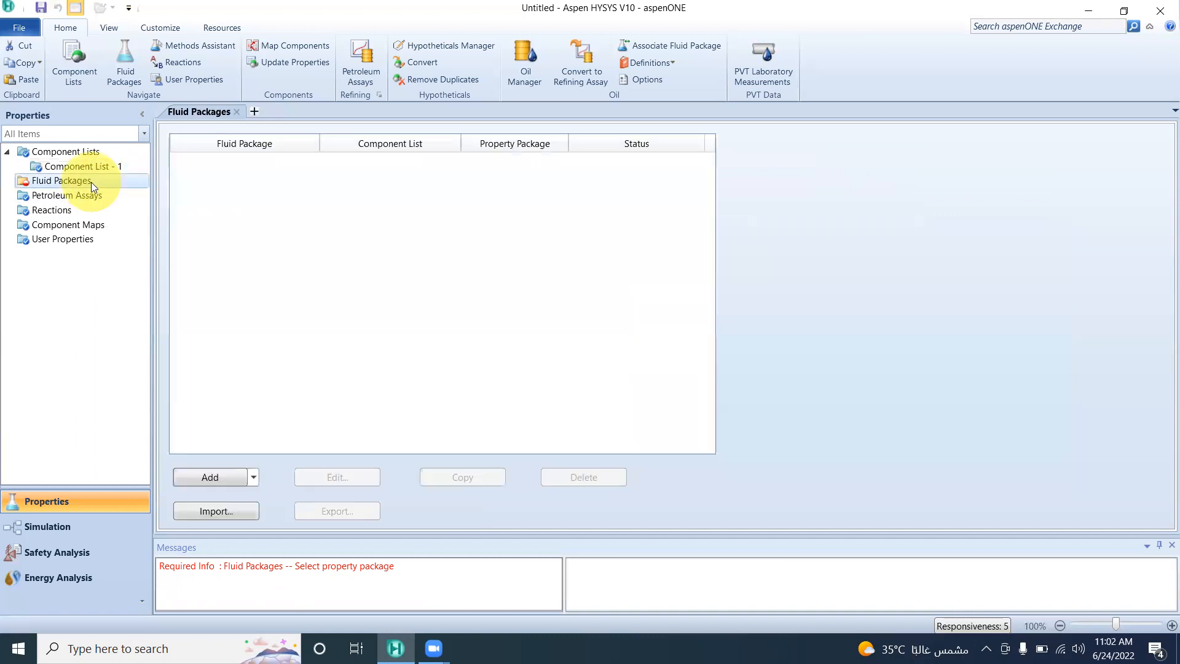
left_click(224, 483)
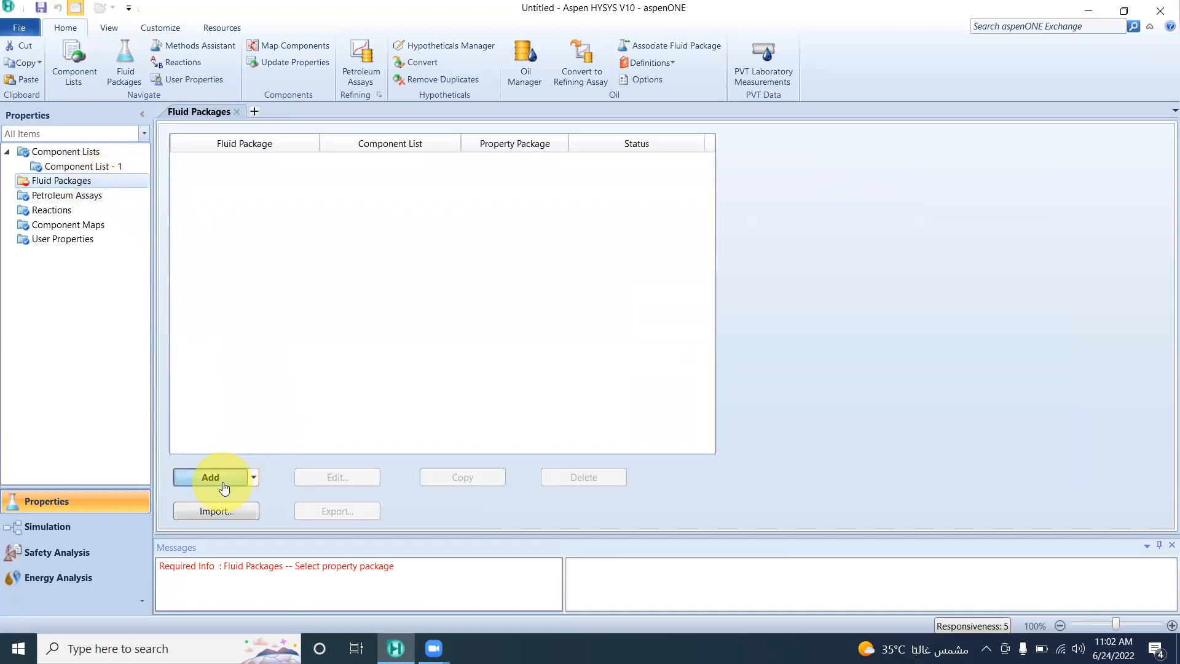
left_click(317, 473)
left_click(317, 474)
left_click(316, 474)
left_click(317, 474)
left_click(317, 474)
left_click(316, 474)
left_click(316, 473)
left_click(238, 454)
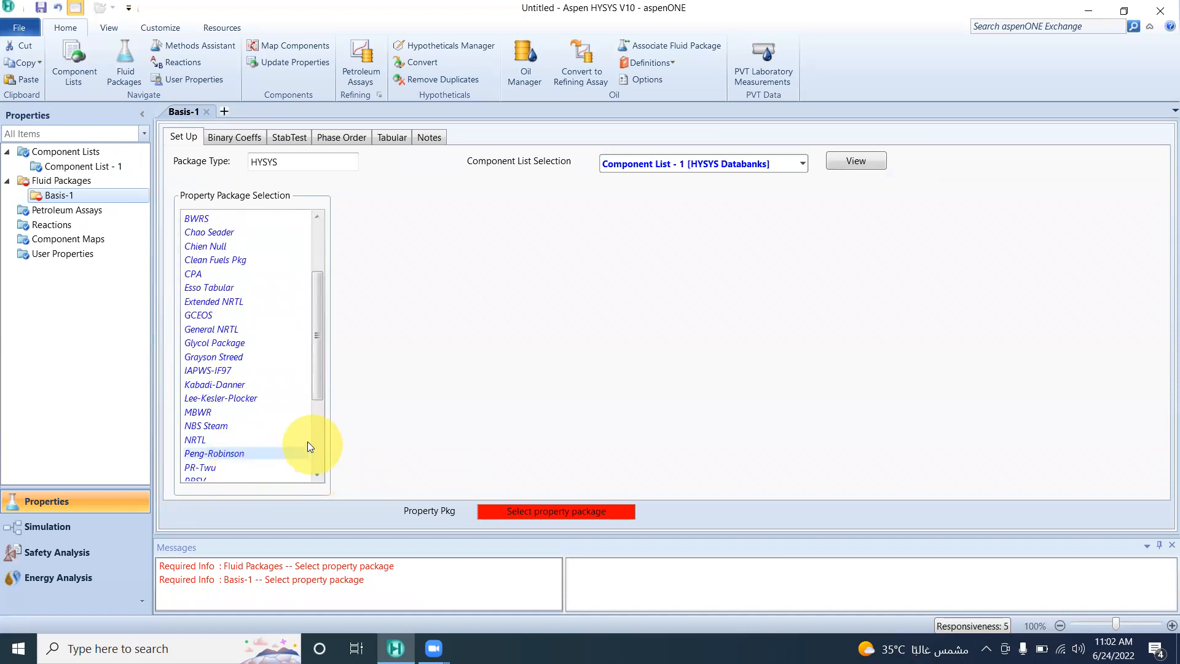
Step: Enter the simulation environment and place a material stream on the empty flowsheet
left_click(95, 526)
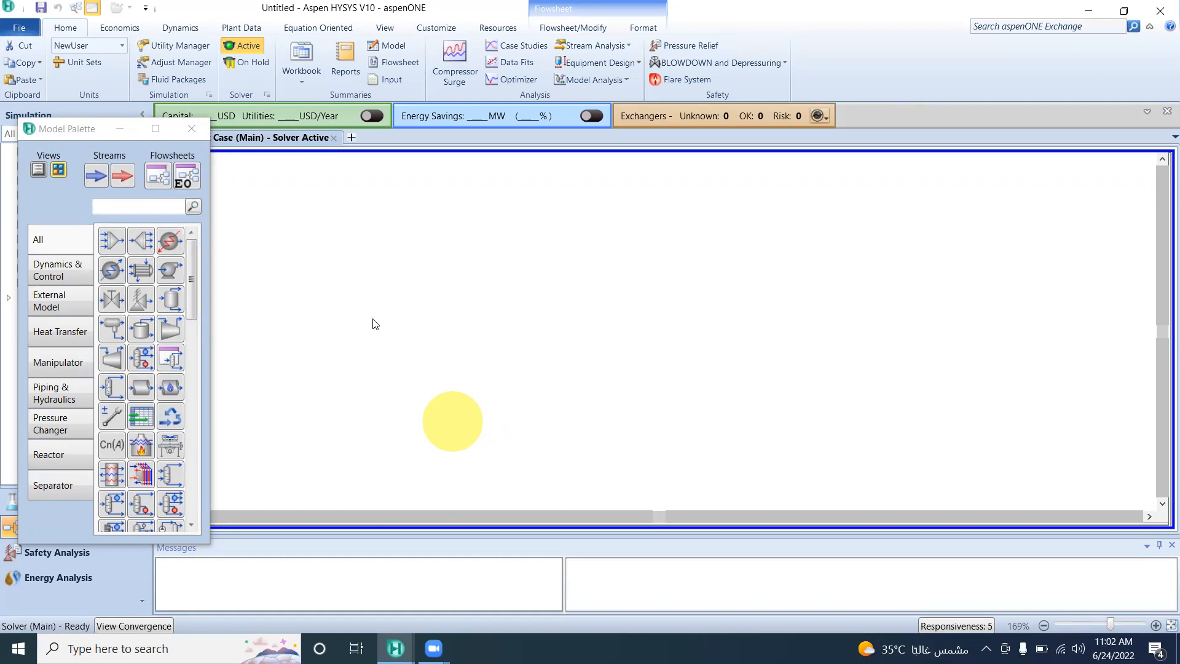
left_click(96, 175)
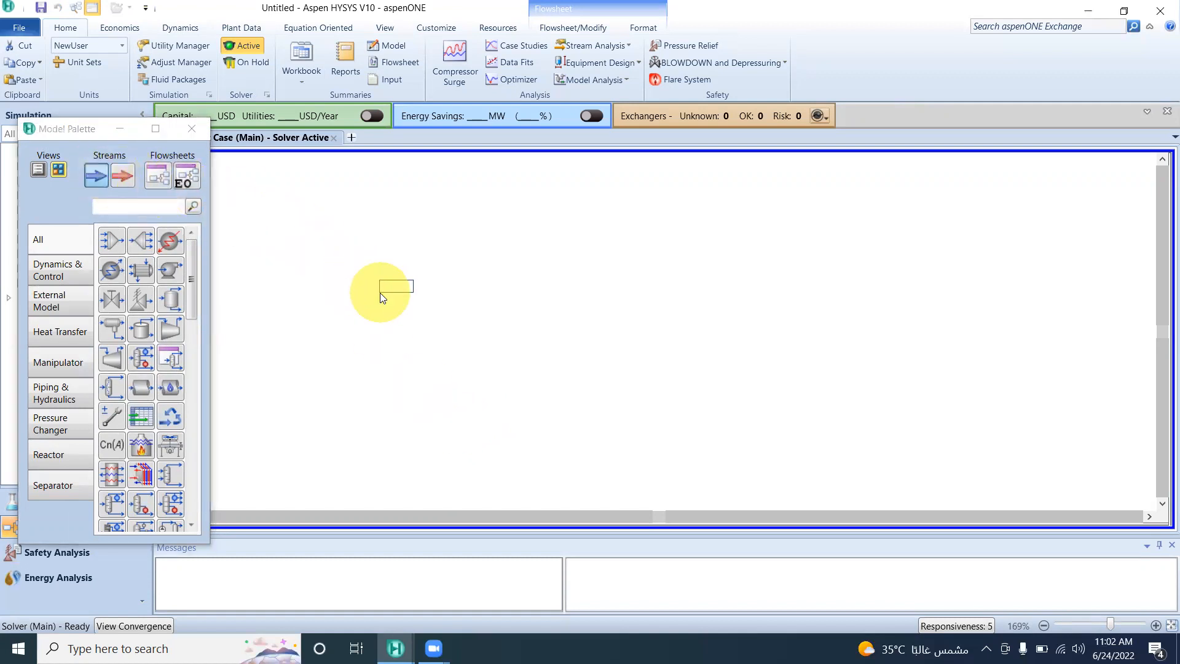
left_click(382, 291)
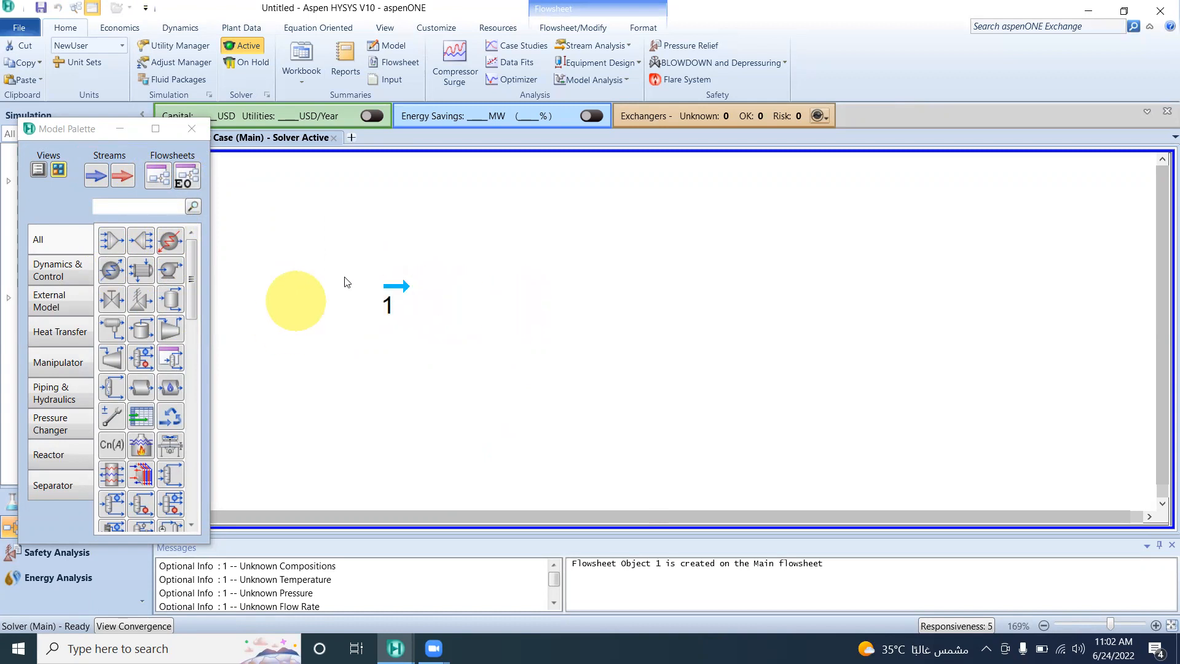
Step: Define the composition of stream 1 as pure water with an H2O mole fraction of 1
double_click(394, 287)
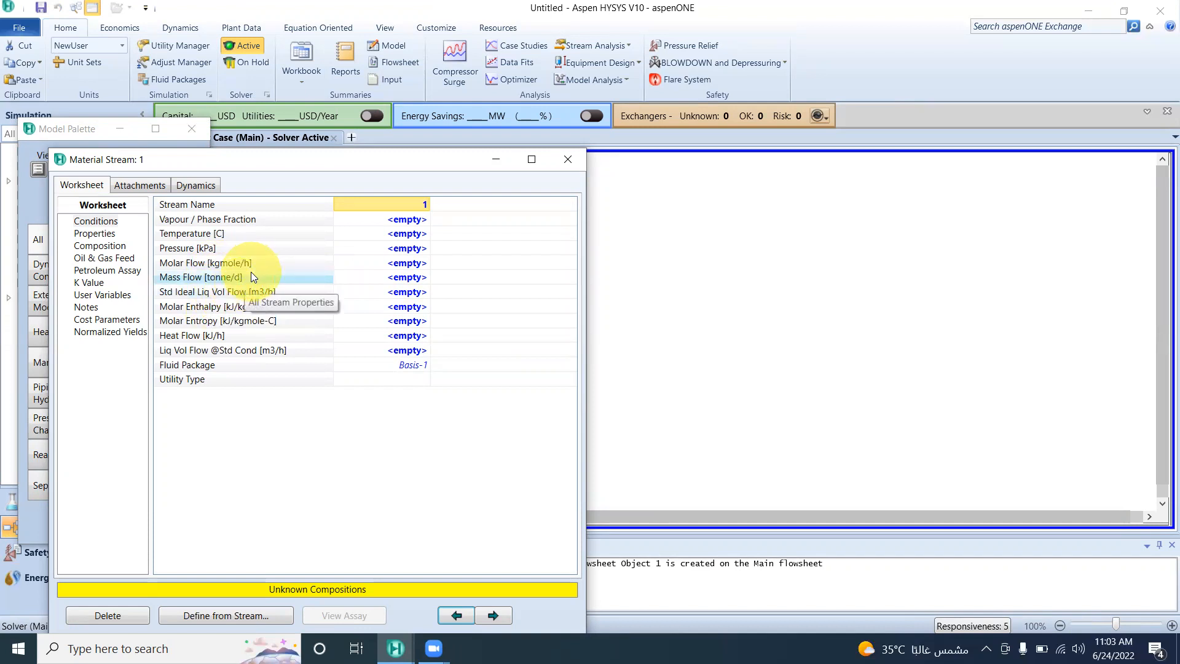
left_click(112, 246)
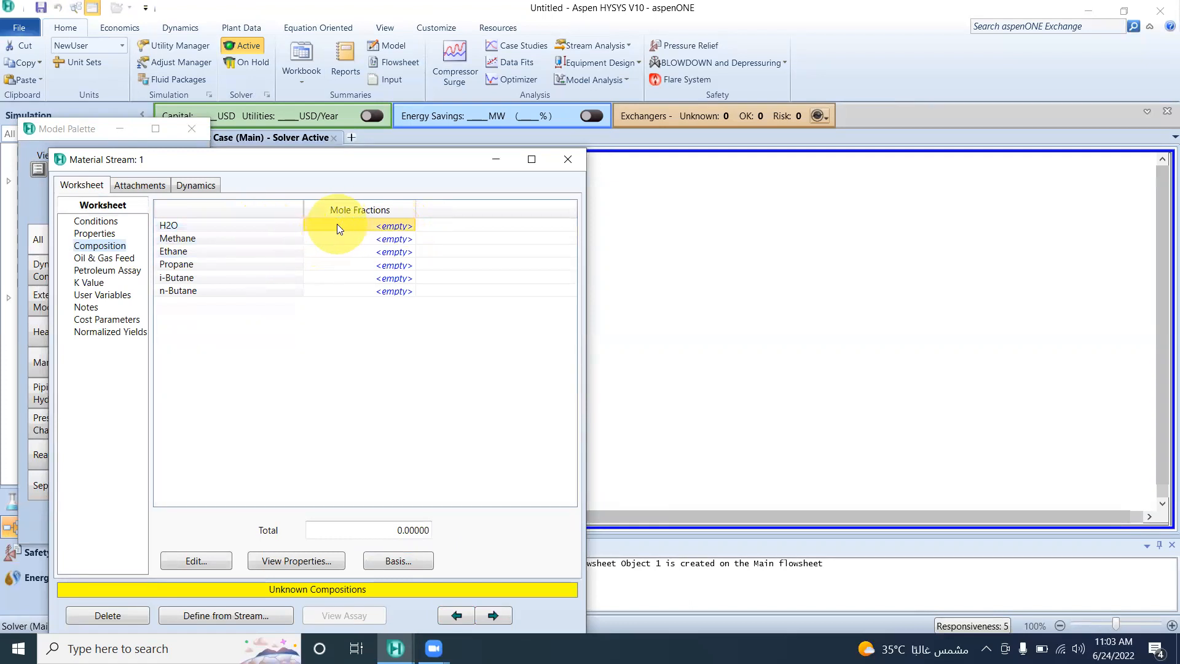
left_click(197, 561)
left_click(537, 192)
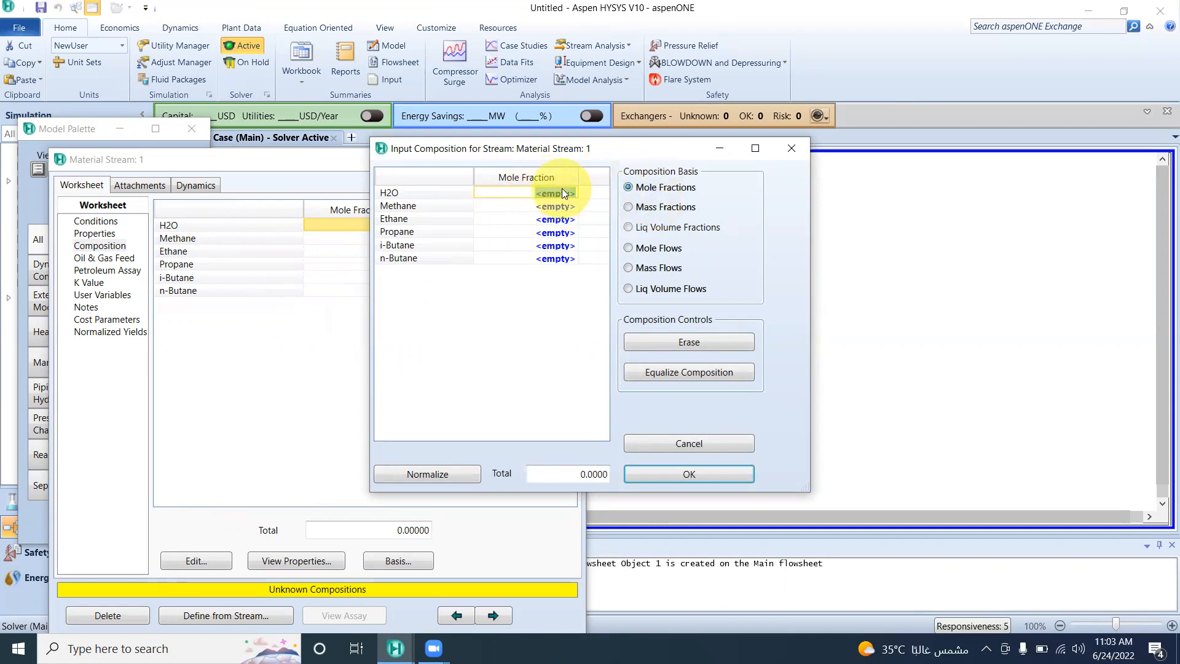
type("1")
left_click(702, 472)
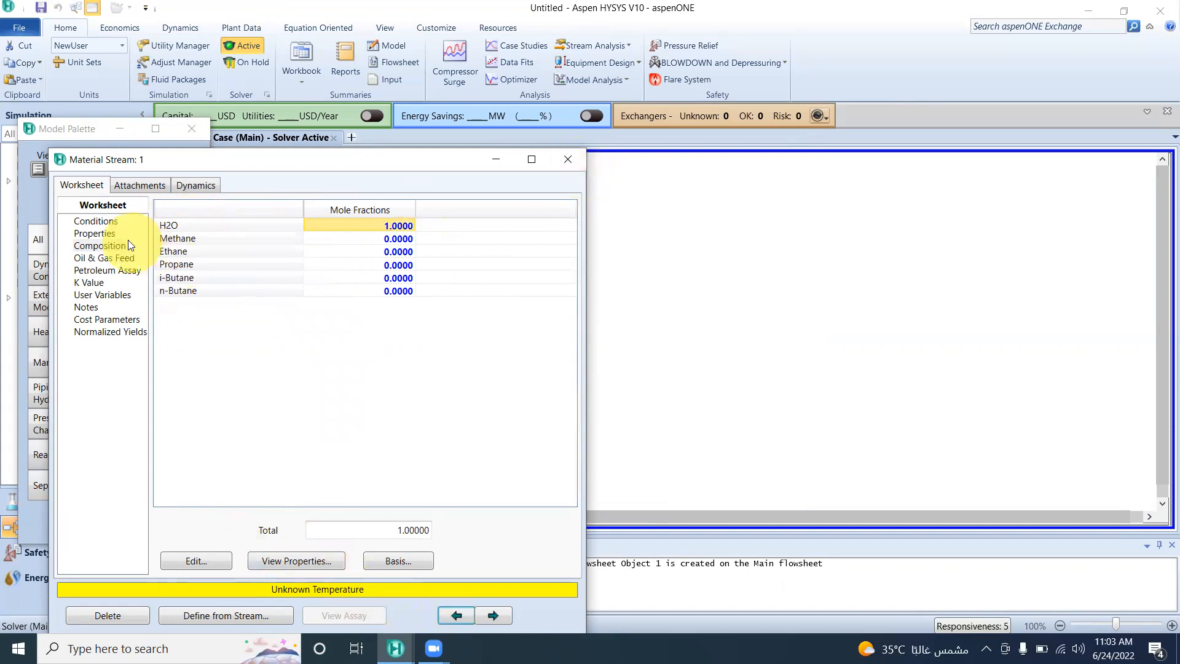
Step: Set stream 1's conditions to 25 C, 300 kPa and a molar flow of 500 kgmole/h, and close its window
left_click(106, 233)
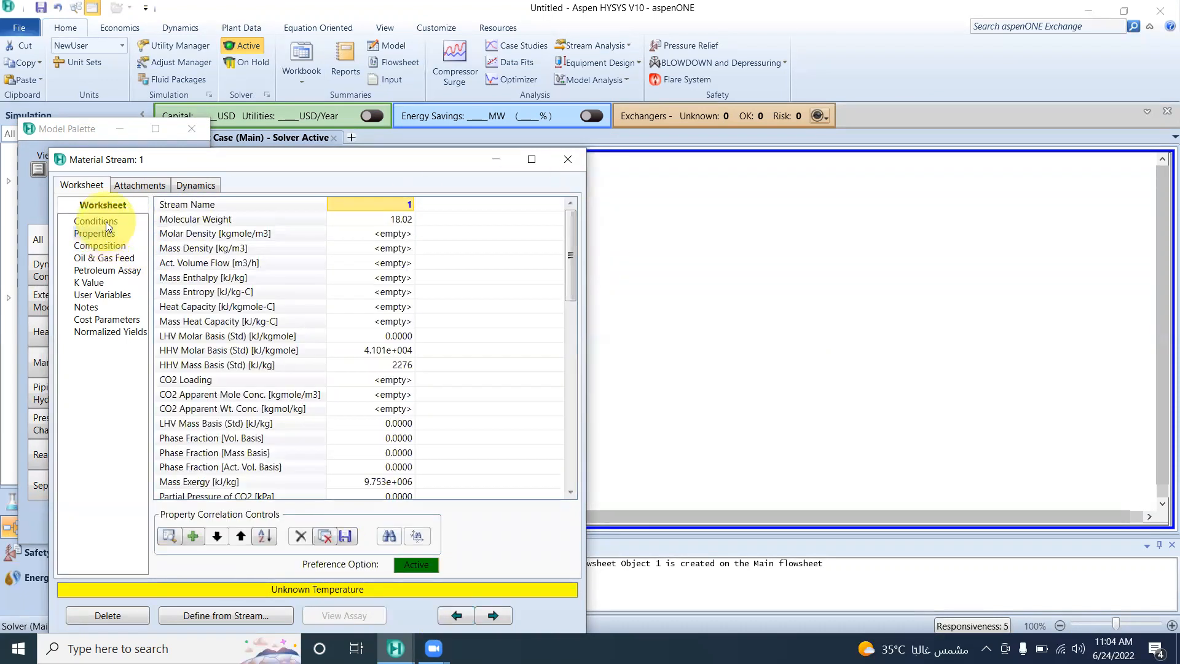
left_click(106, 222)
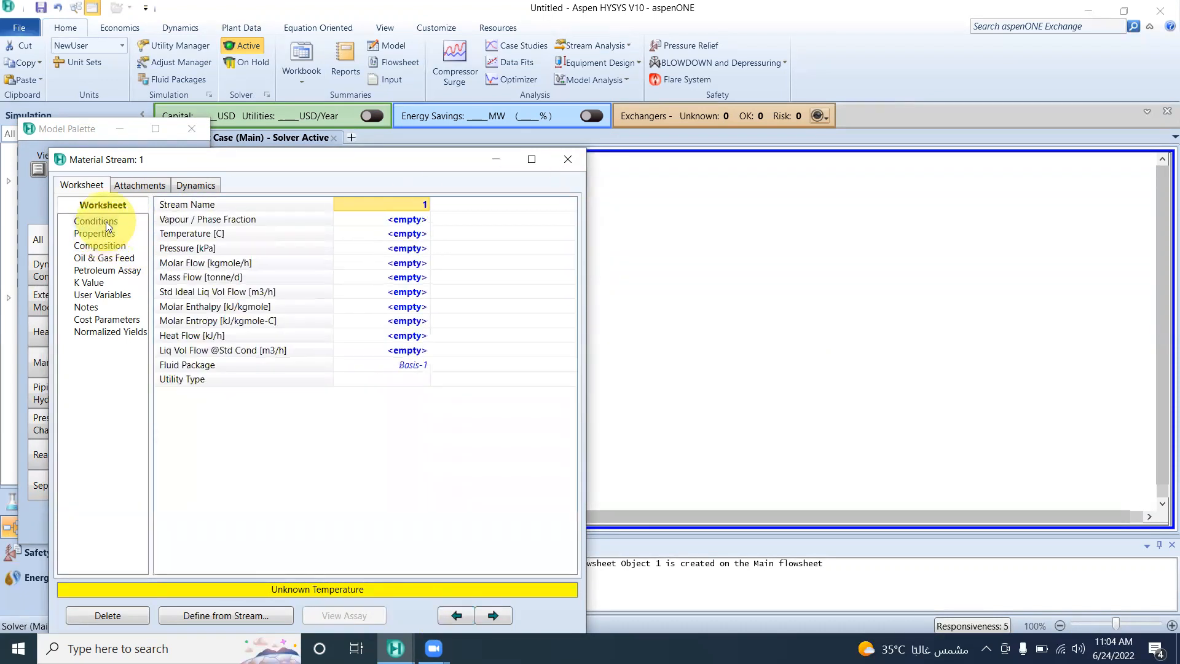
left_click(363, 237)
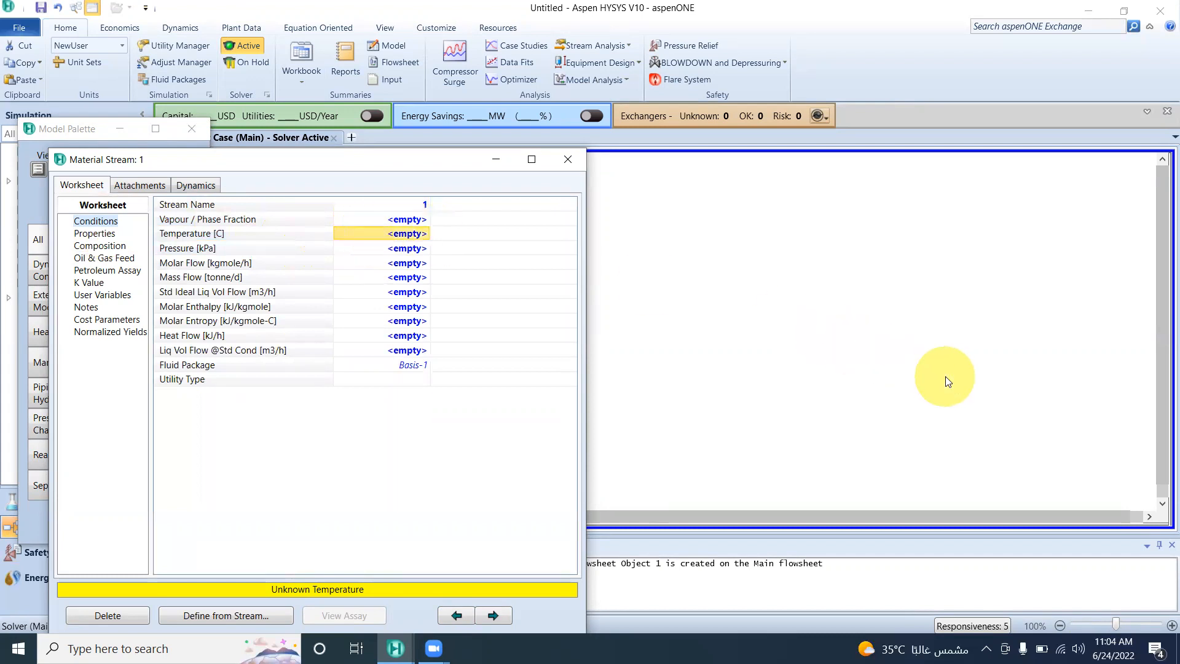
type("25")
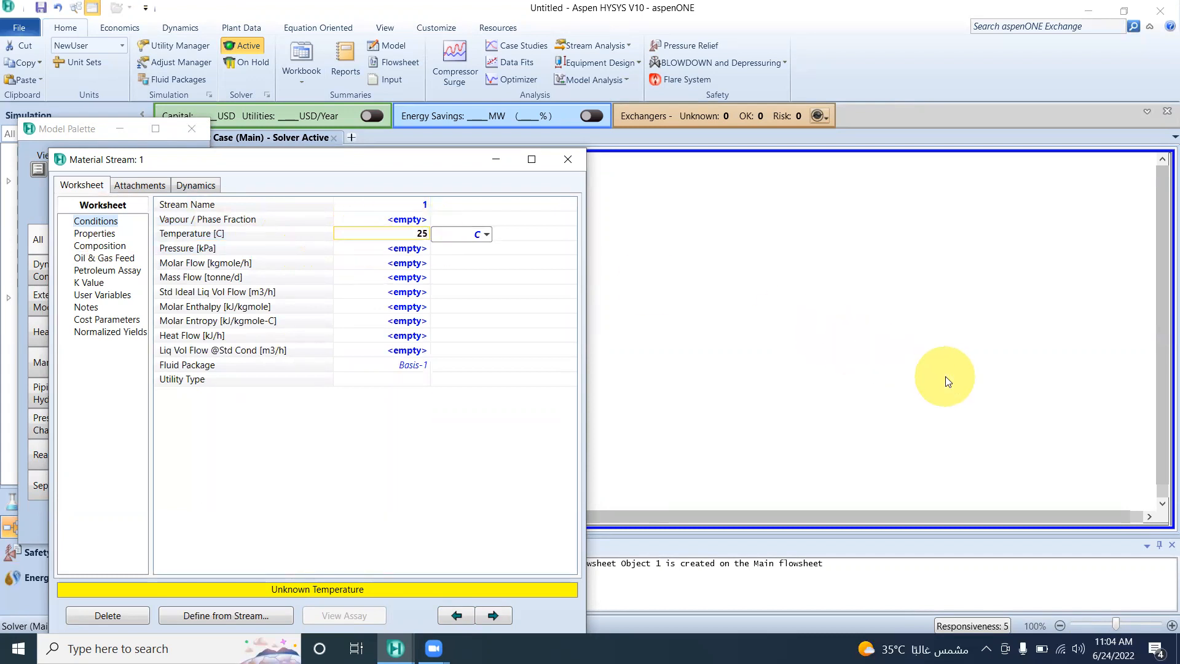
key("Return")
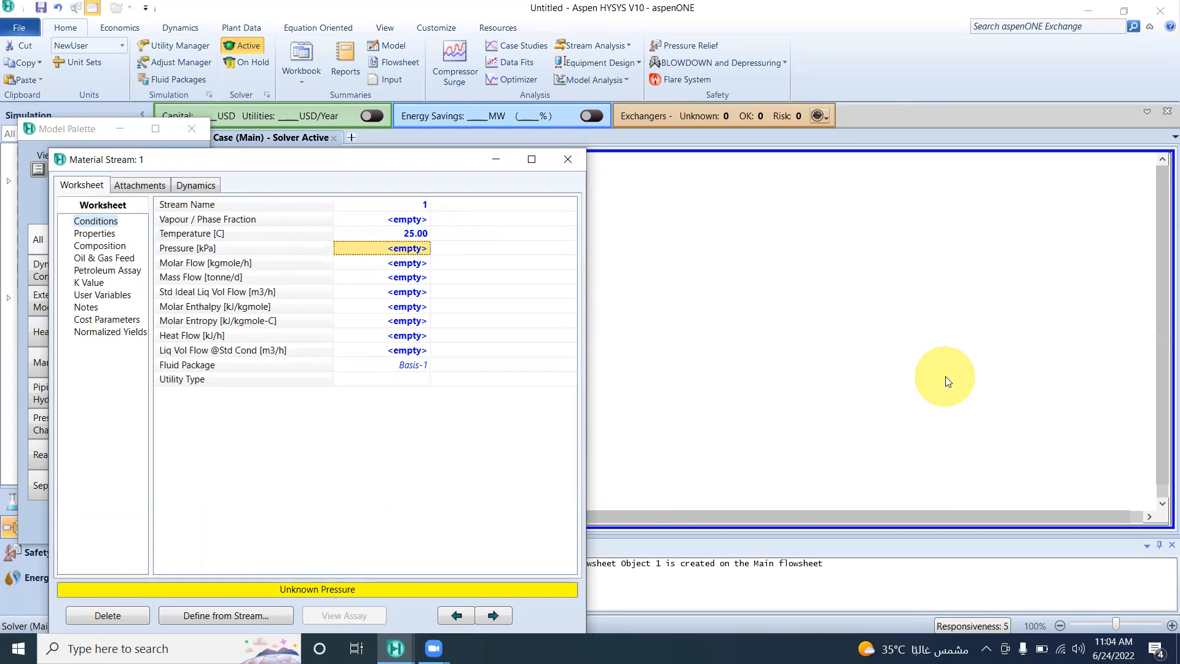
type("300")
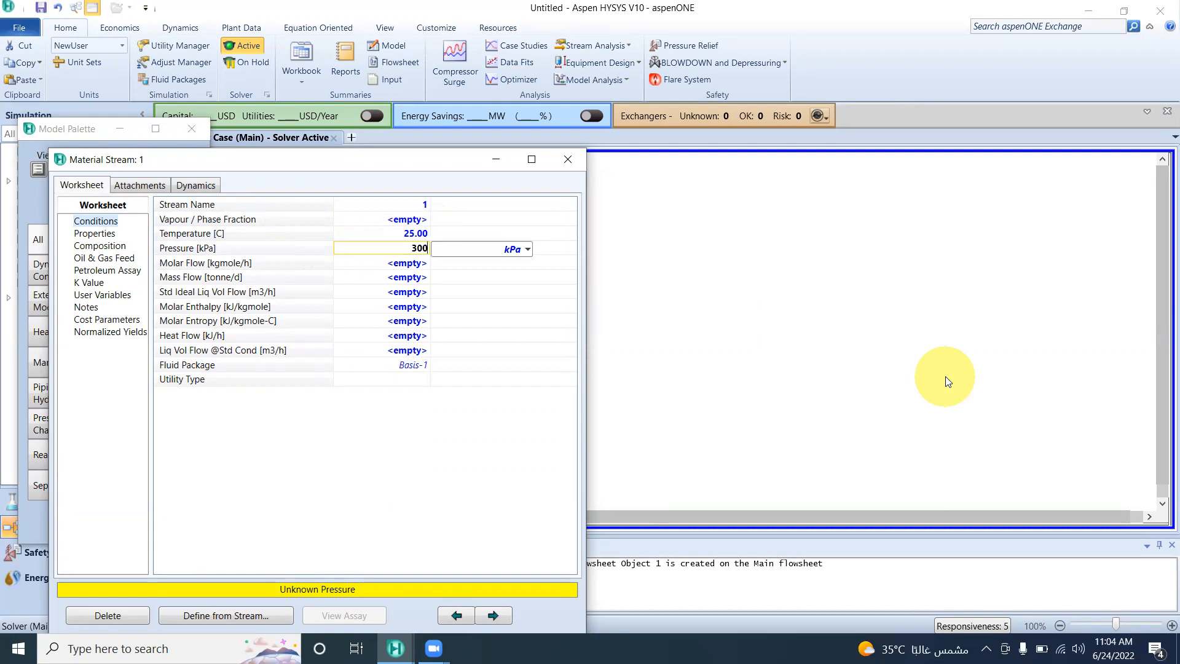
key("Return")
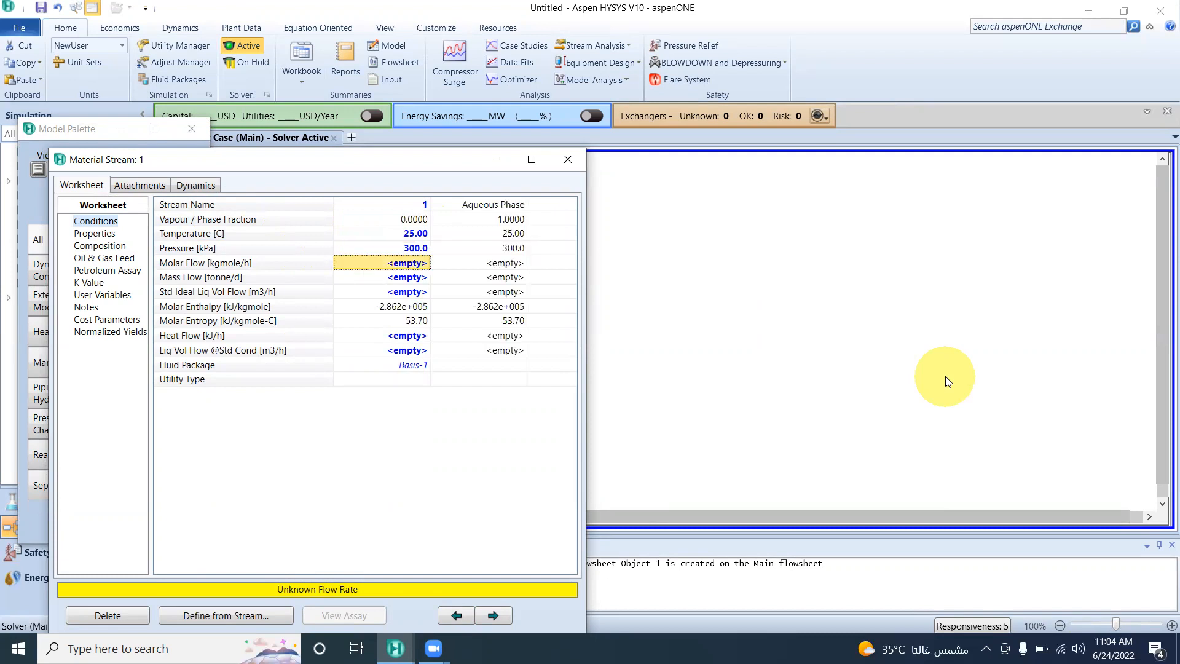
type("500")
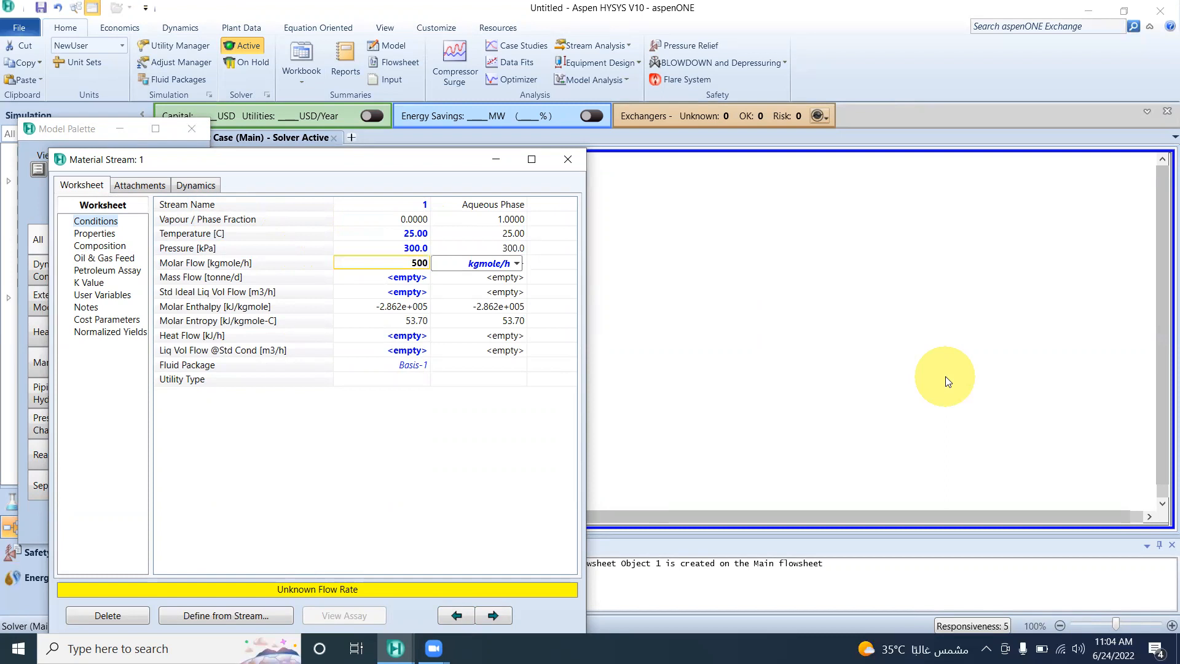
key("Return")
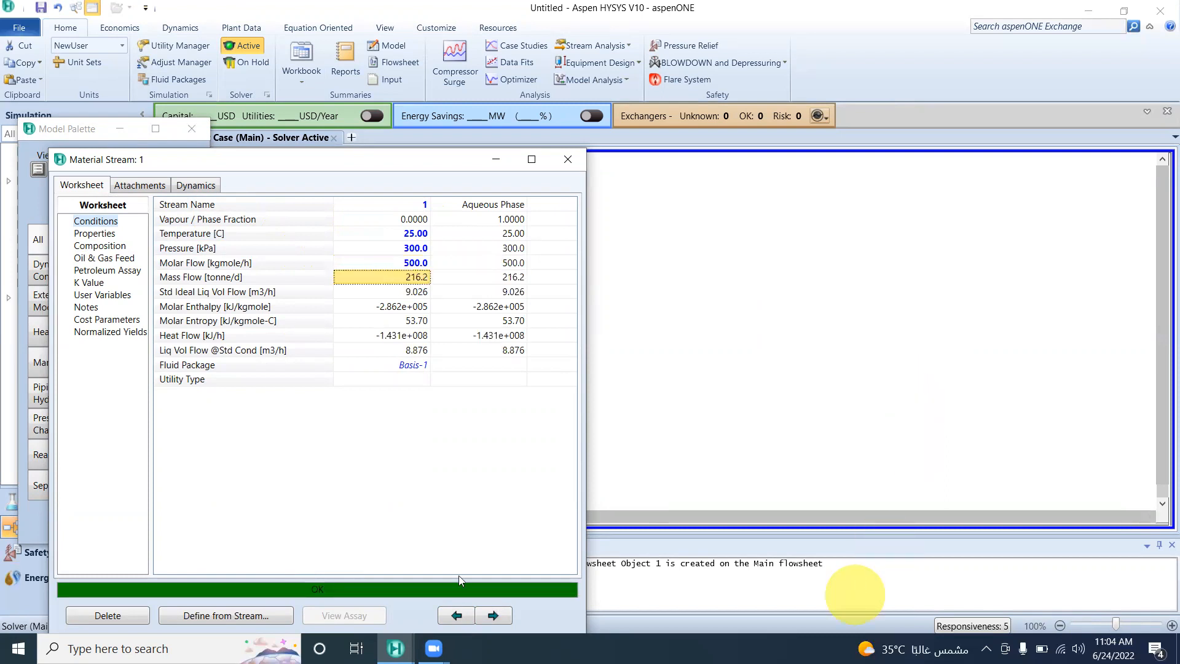
left_click(568, 159)
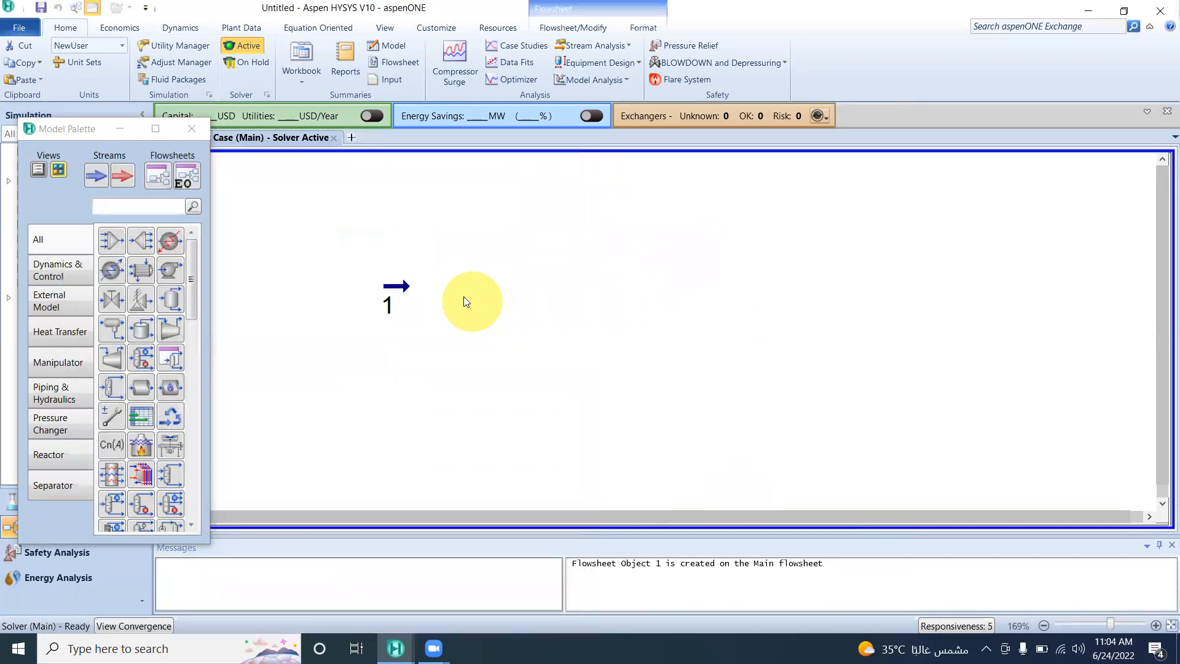
Step: Place a pump after stream 1 and connect it with inlet 1, outlet 2 and energy stream PQ
left_click_drag(168, 262, 448, 312)
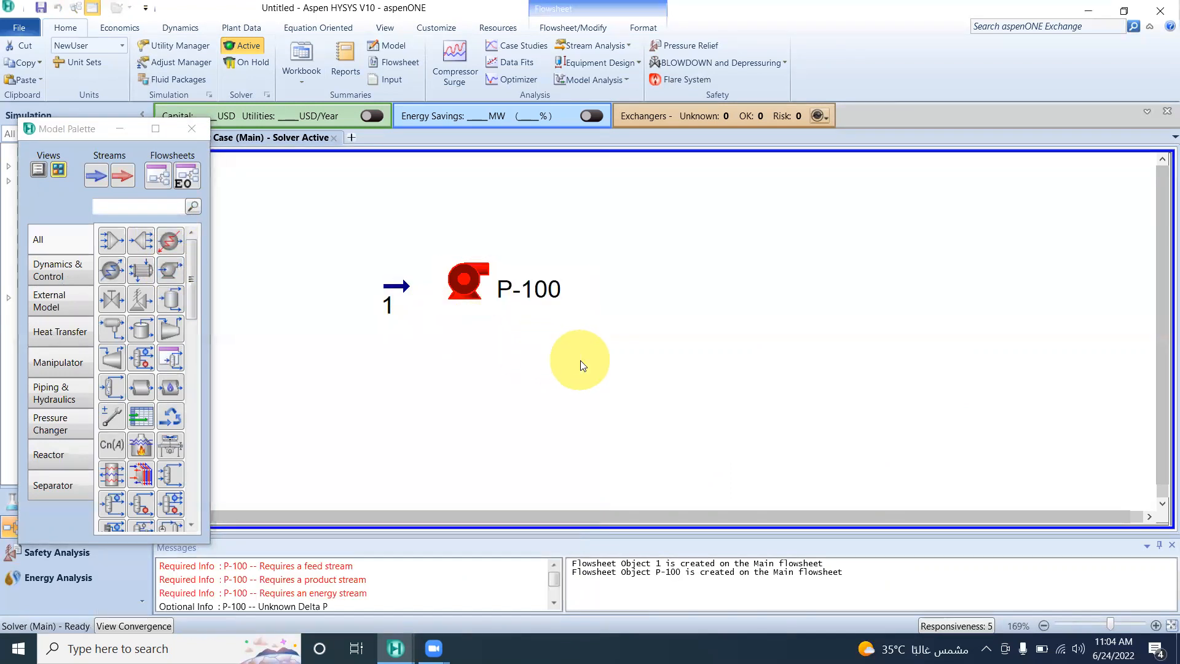
double_click(469, 287)
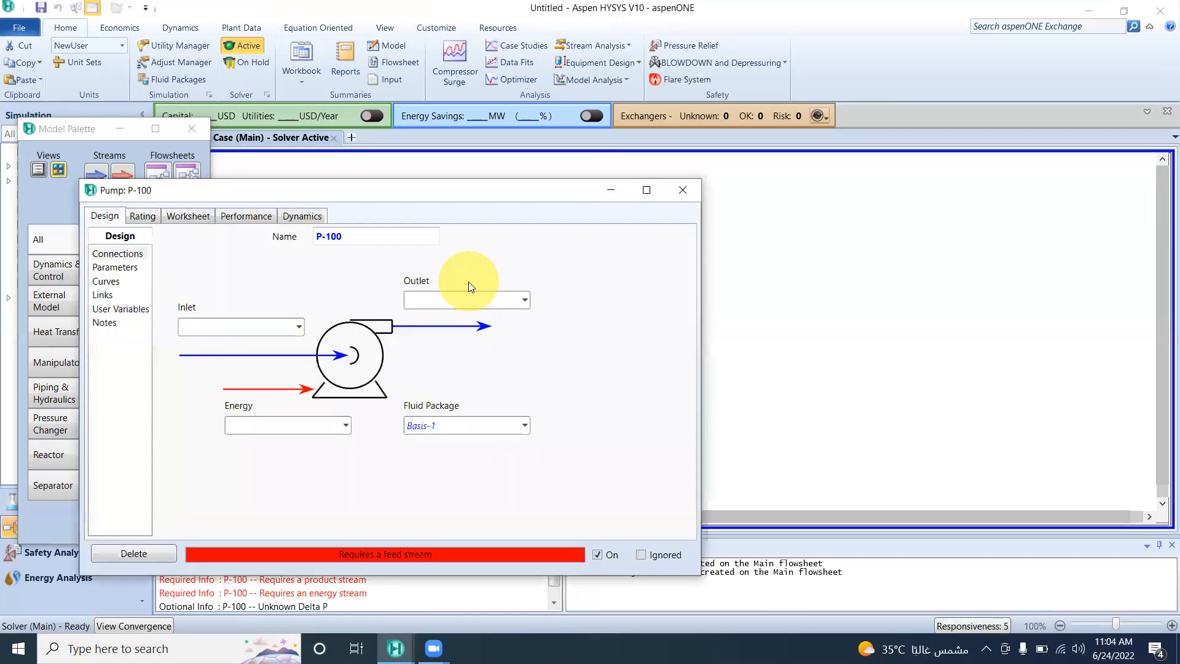
left_click(301, 327)
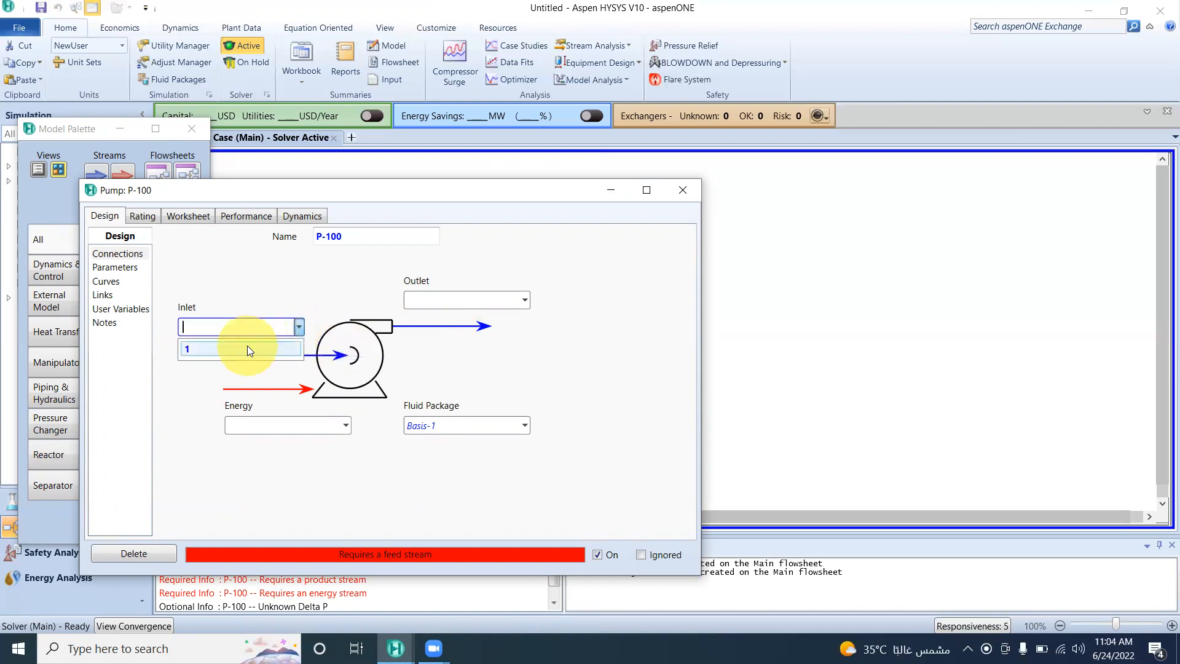
left_click(247, 348)
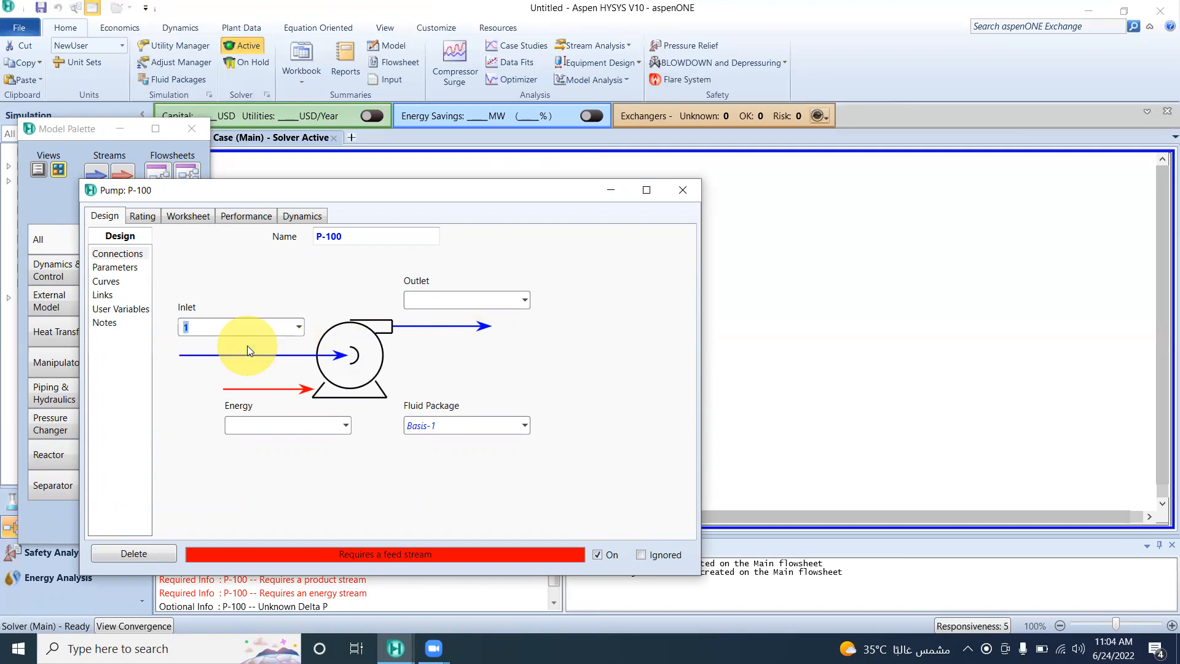
left_click(475, 301)
type("2")
left_click(682, 298)
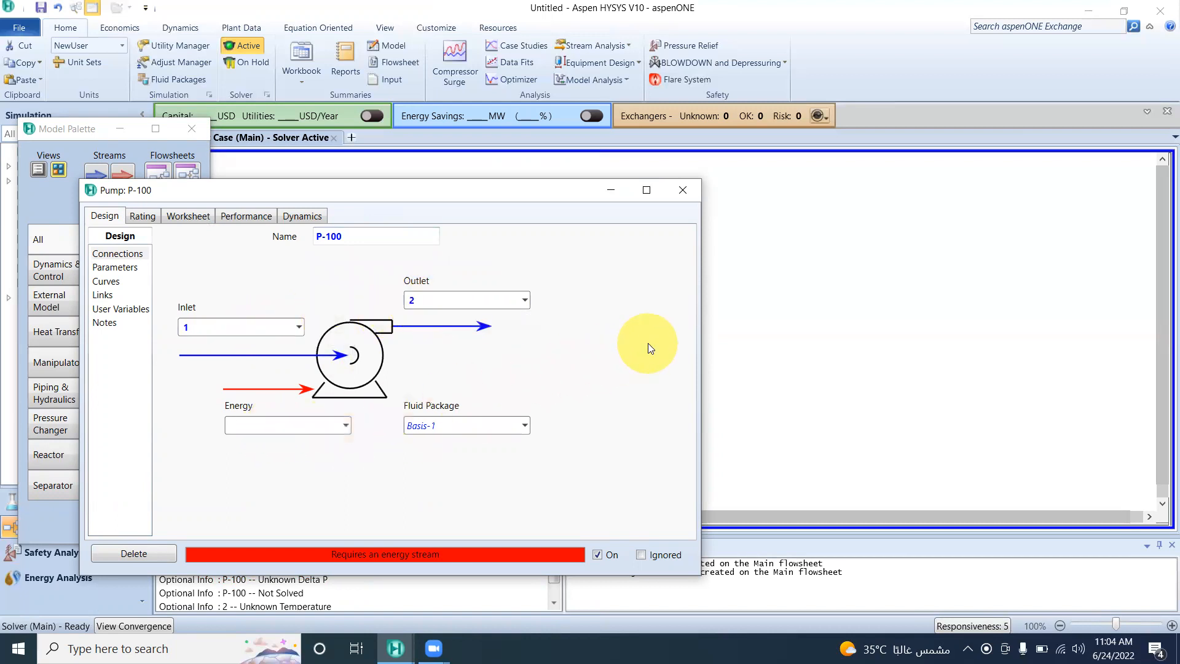
type("PQ")
key("Return")
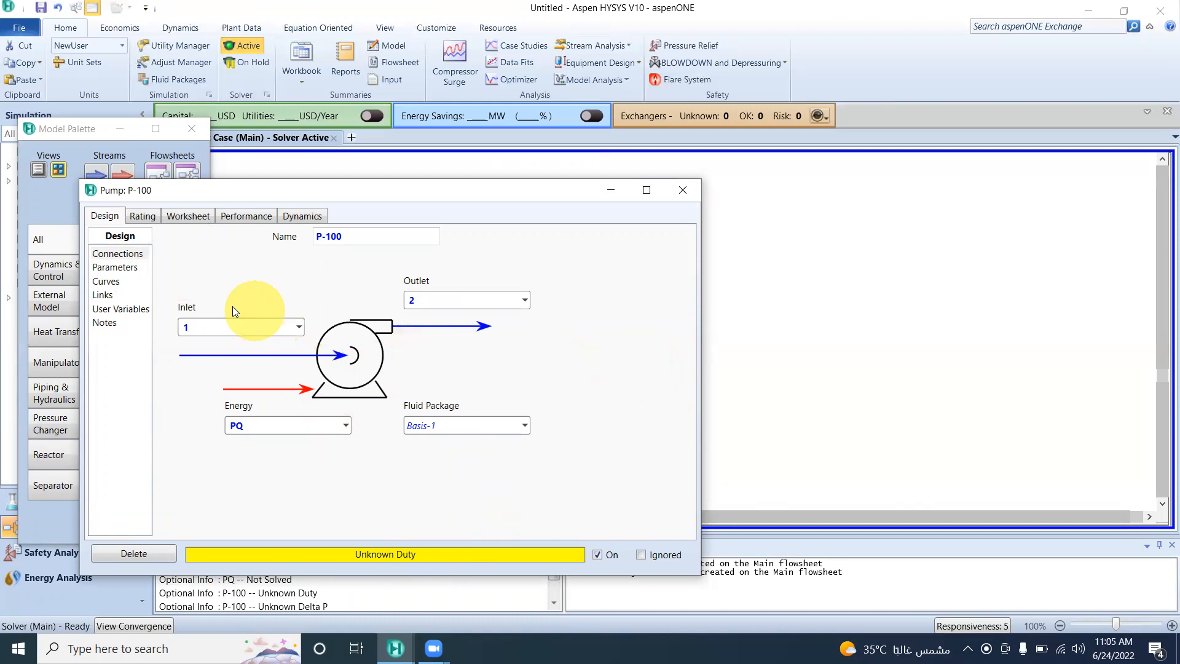
Step: View the pump's design parameters, uncover the flowsheet behind its window, and open the pump's worksheet of stream conditions
left_click(115, 268)
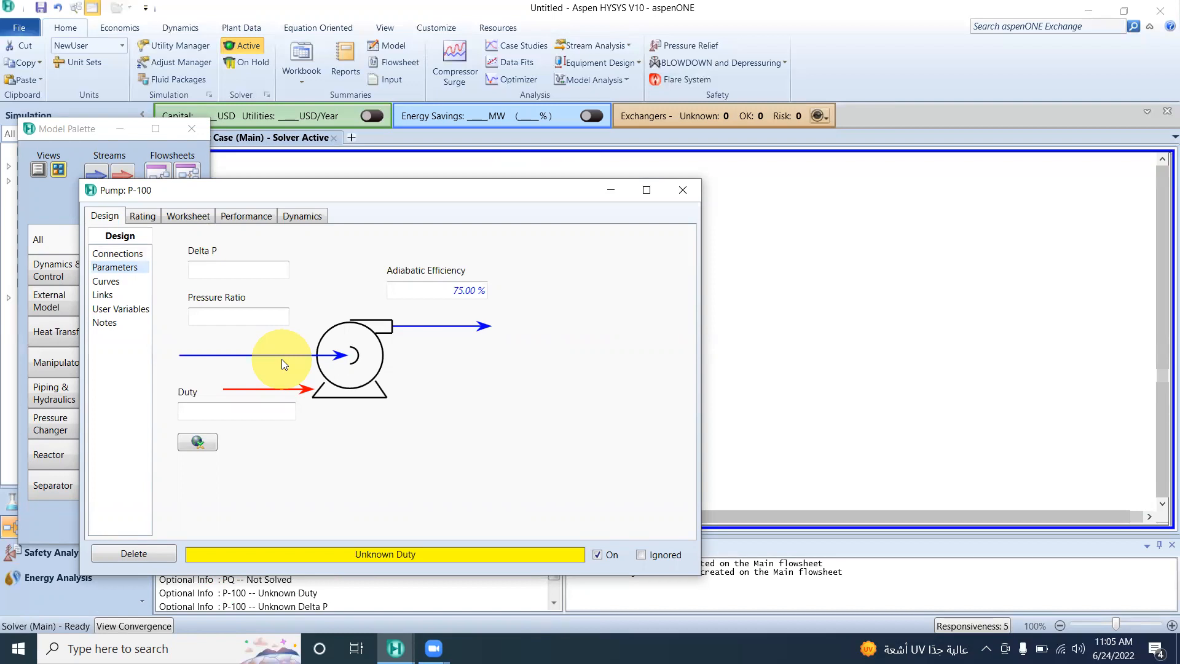
left_click_drag(501, 200, 992, 186)
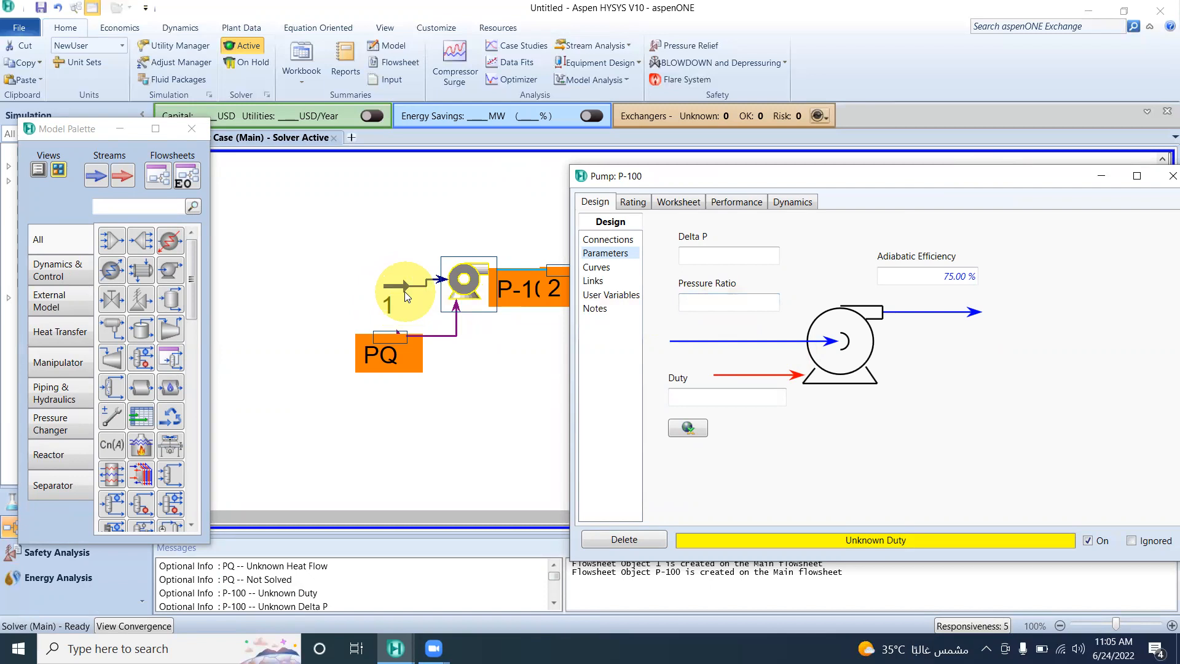
left_click(692, 204)
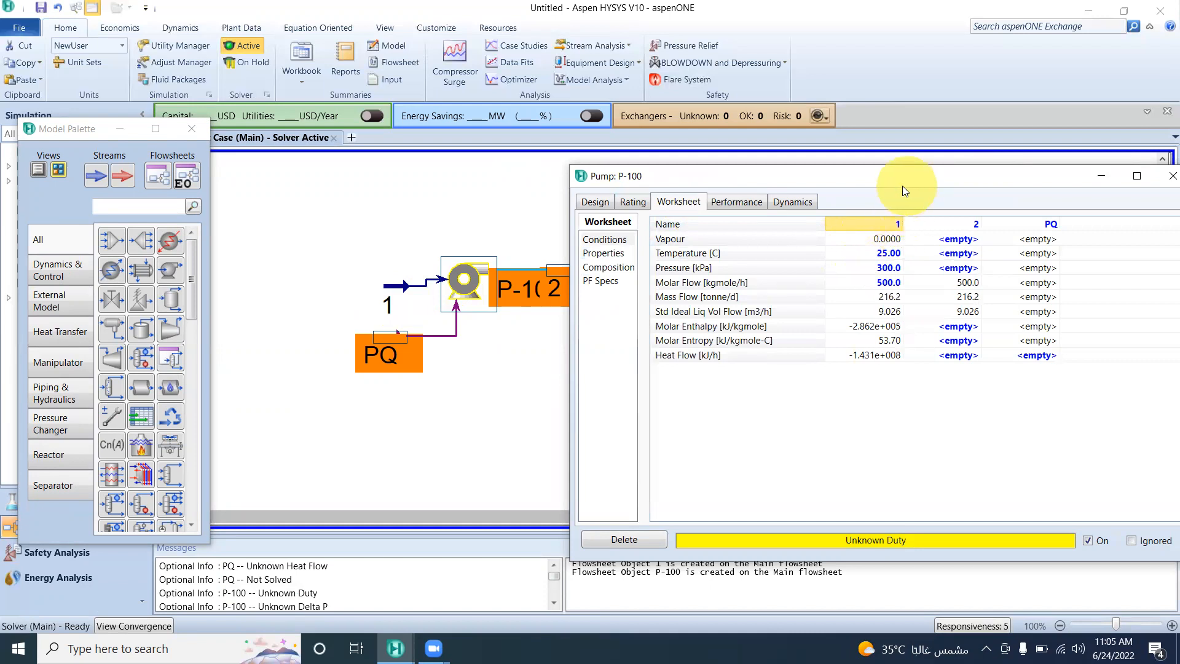
Step: Review the pump worksheet's stream properties and return to the stream conditions
left_click_drag(903, 186, 827, 186)
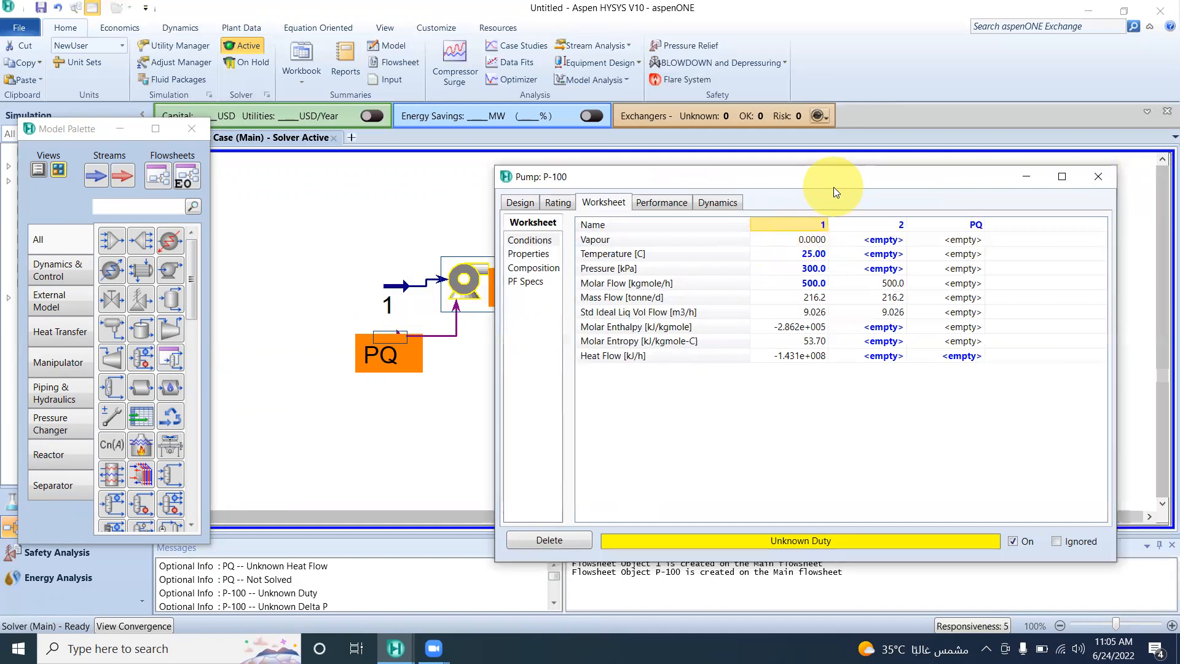
left_click(538, 253)
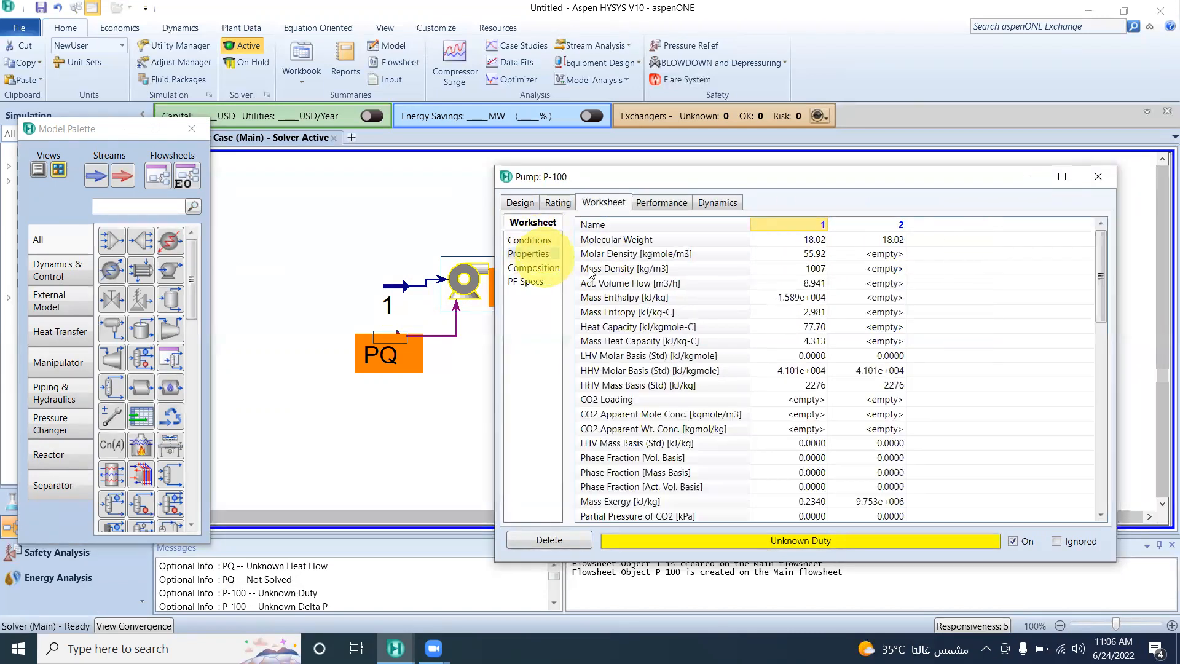
left_click(533, 242)
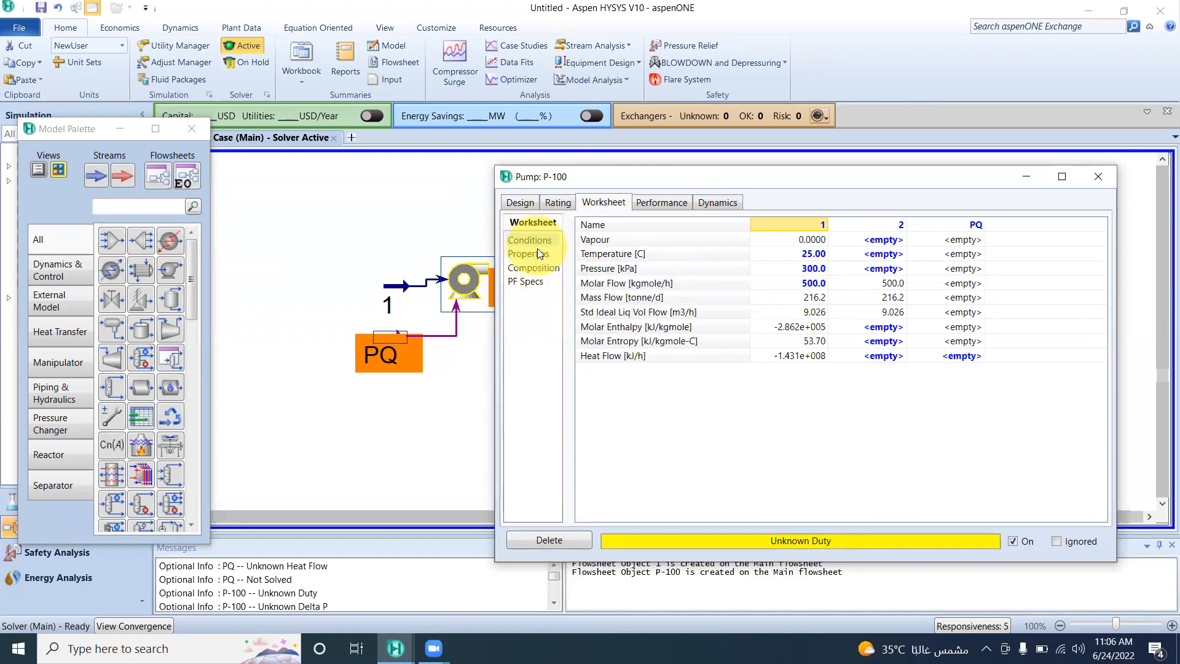
Step: Set the pump's pressure ratio to 2 in its design parameters
left_click(521, 203)
left_click(617, 300)
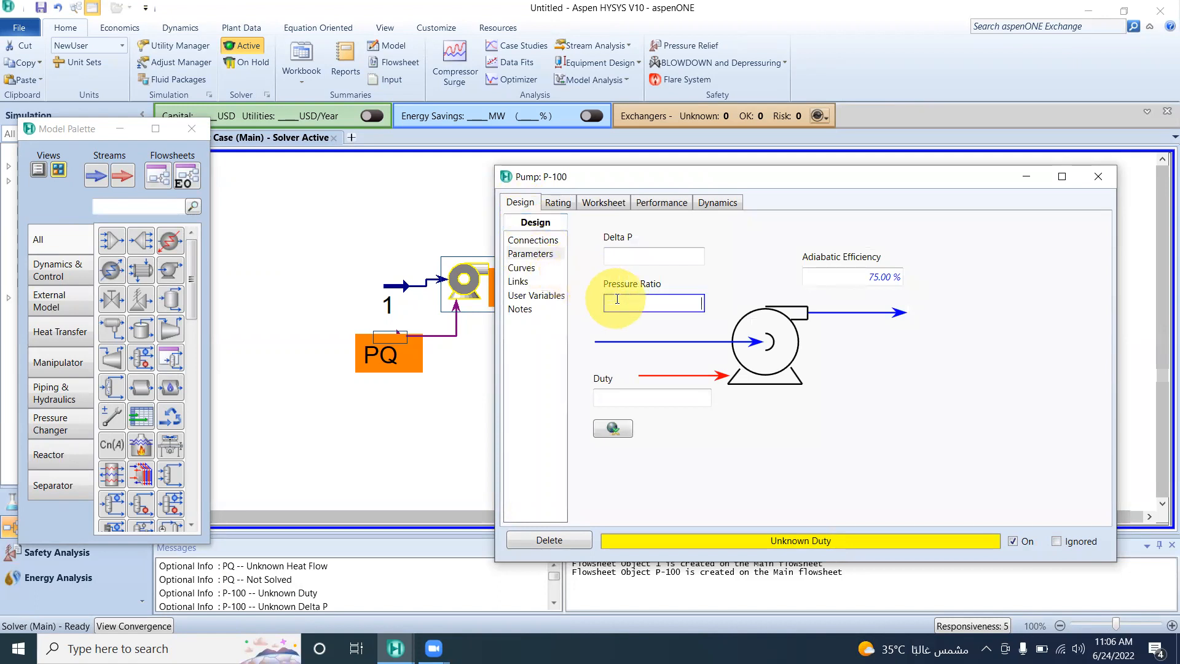
type("2")
left_click(935, 400)
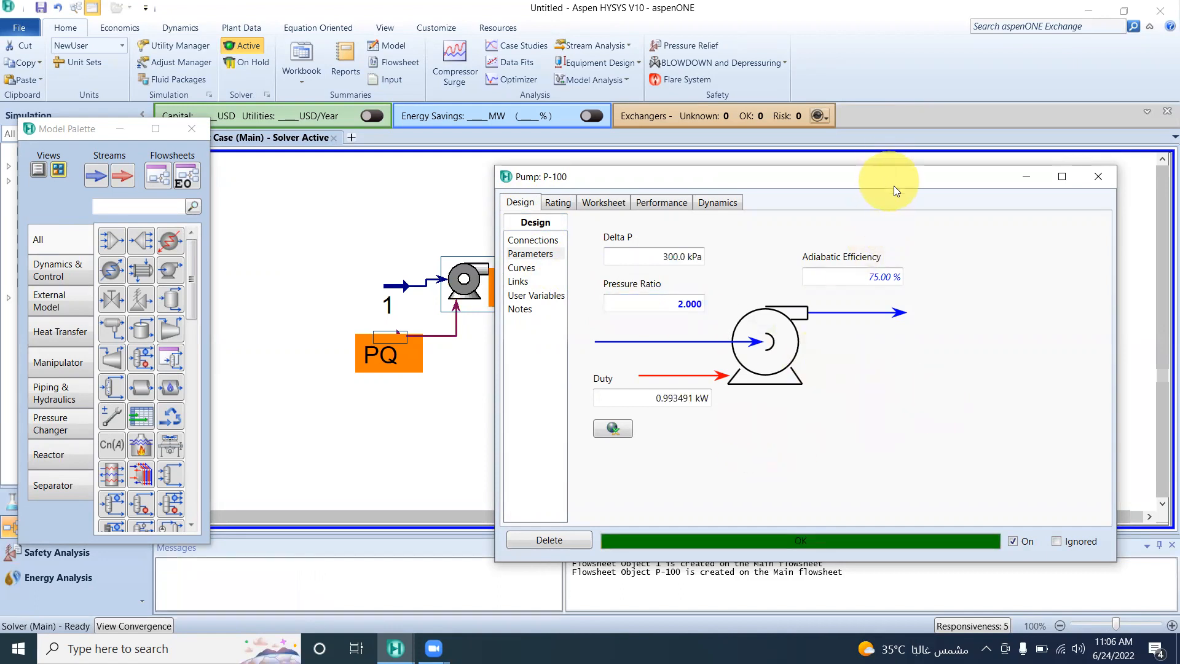
Step: Check the pressure and other conditions of streams 1, 2 and PQ in the pump's worksheet
left_click_drag(894, 186, 986, 203)
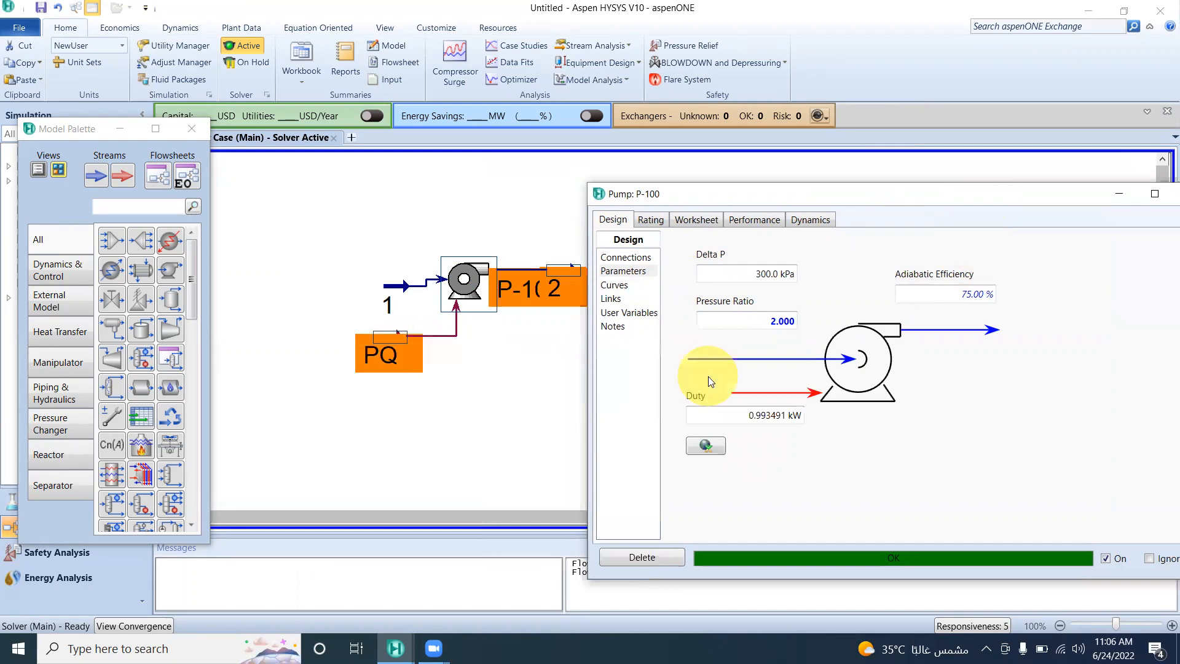
left_click(697, 220)
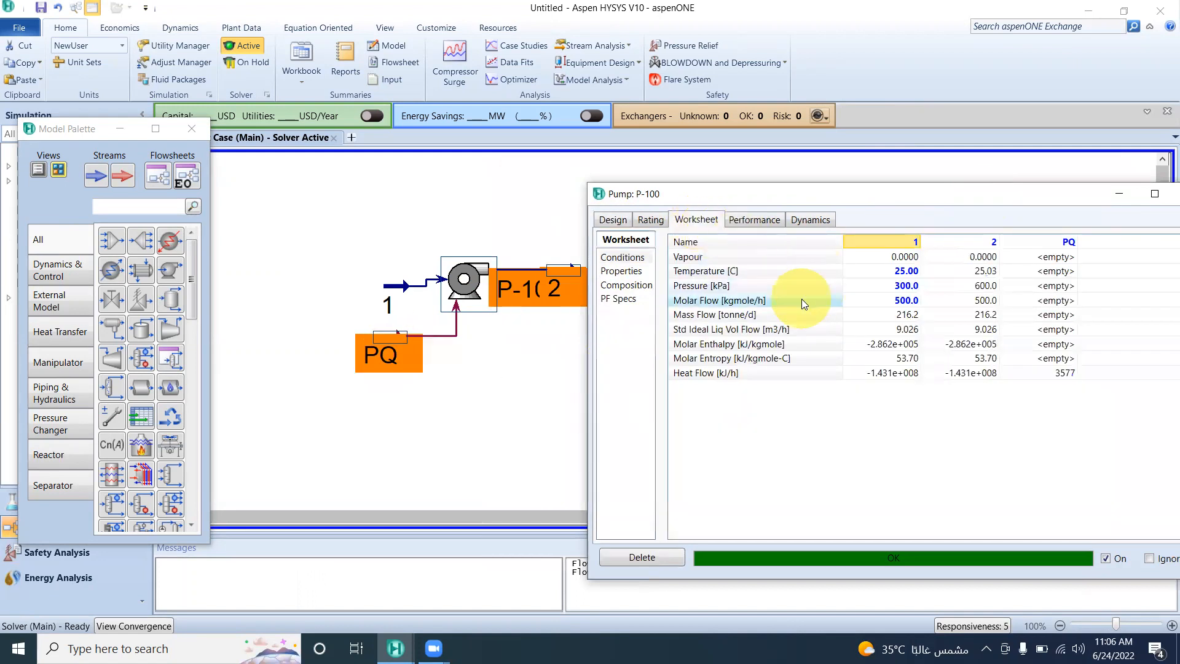
mouse_move(958, 286)
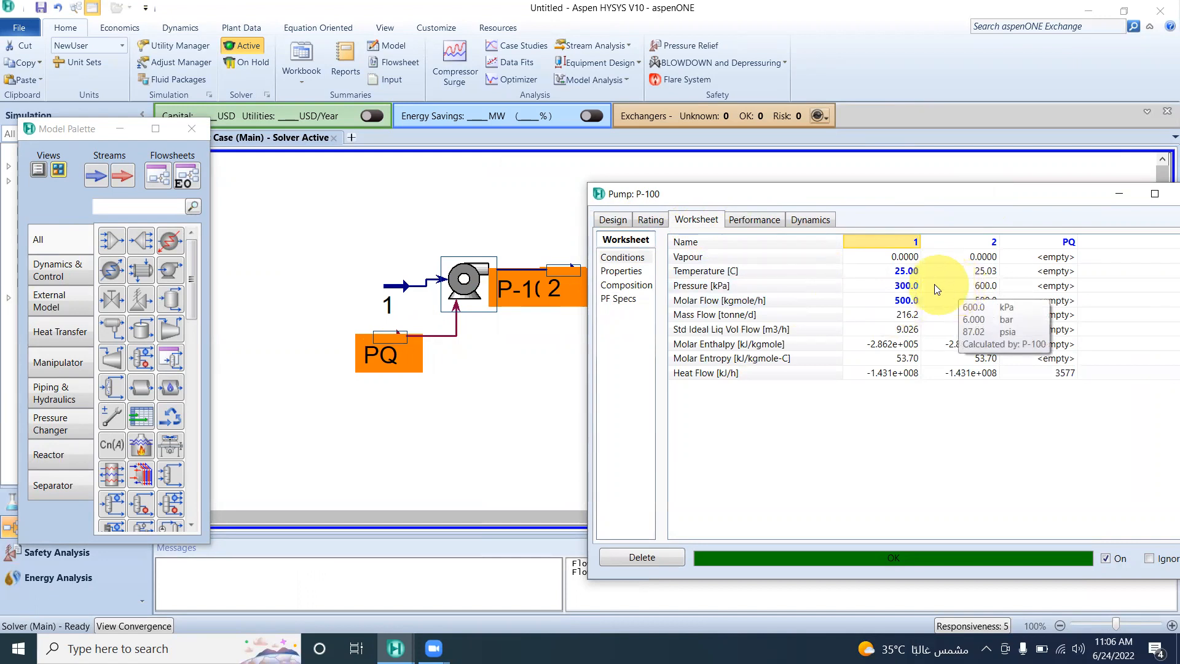
left_click_drag(955, 198, 879, 142)
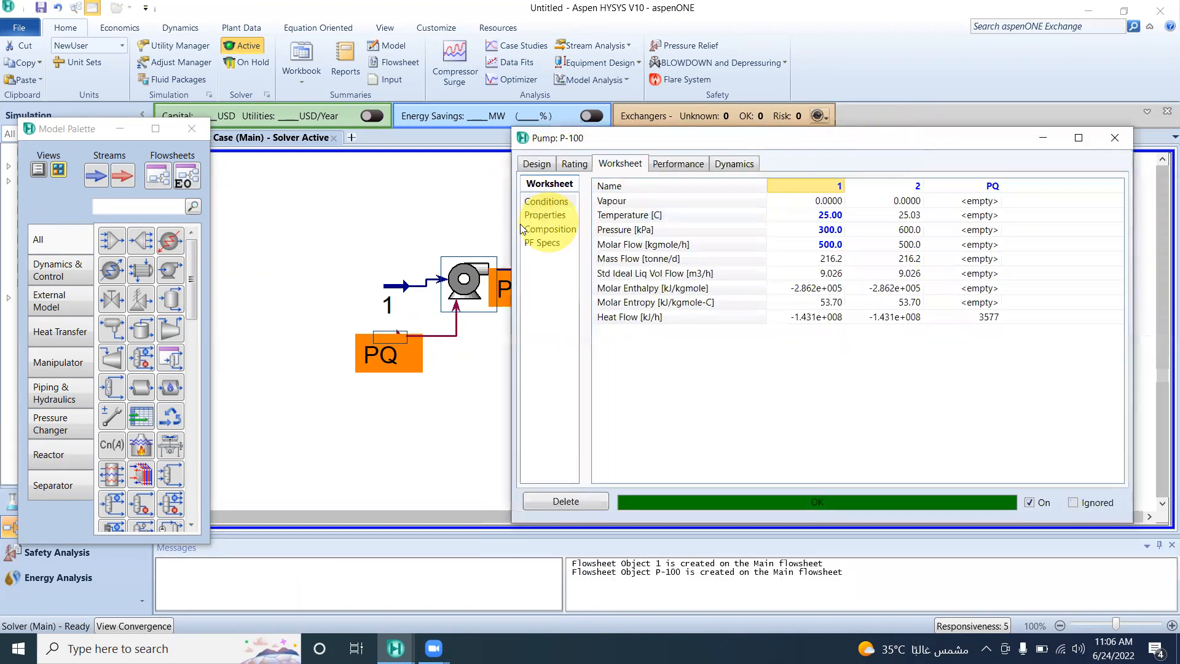
Step: Clear the pressure ratio specification from the pump's design parameters
left_click(540, 163)
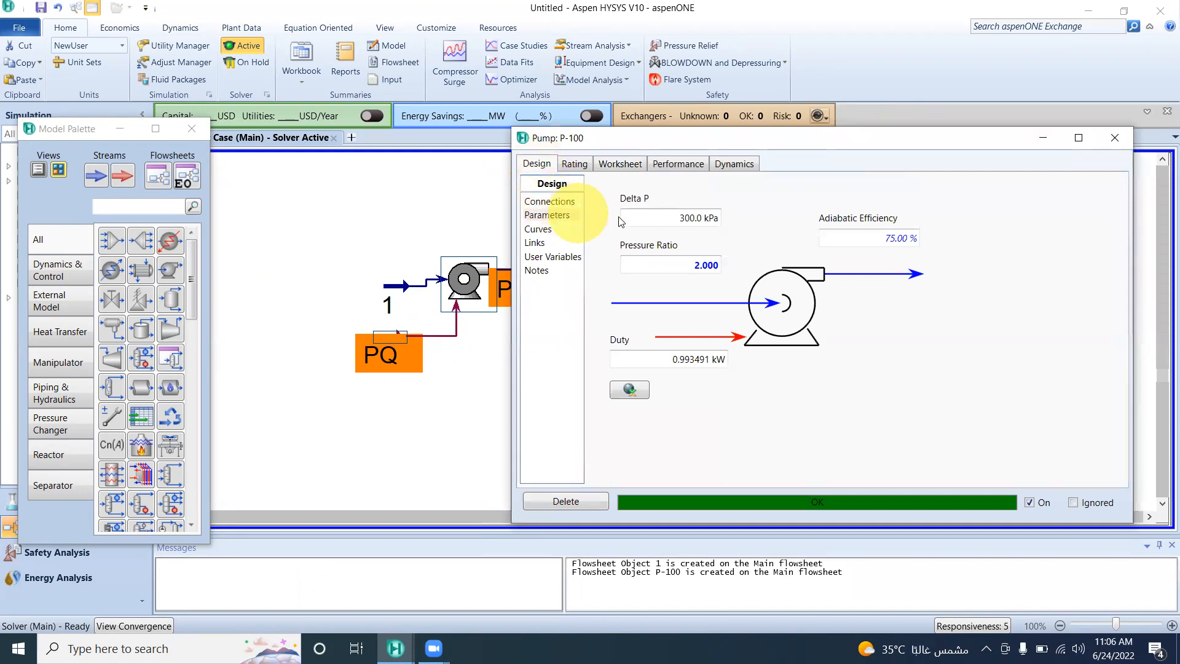
left_click(694, 263)
key("Delete")
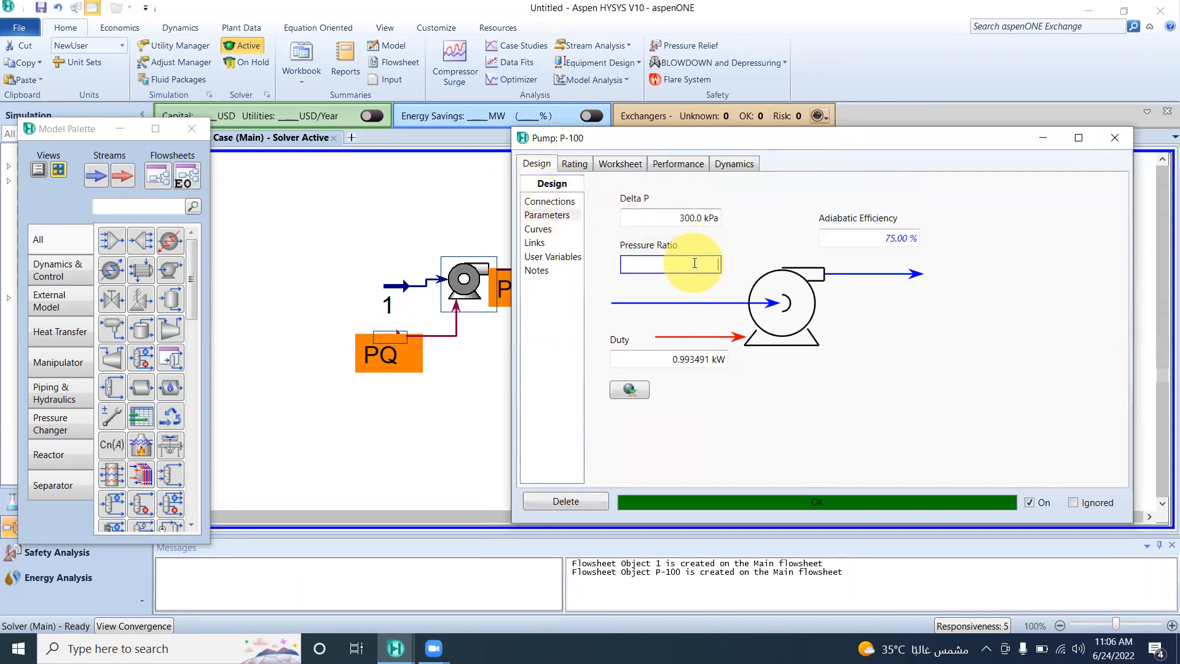
left_click(1119, 332)
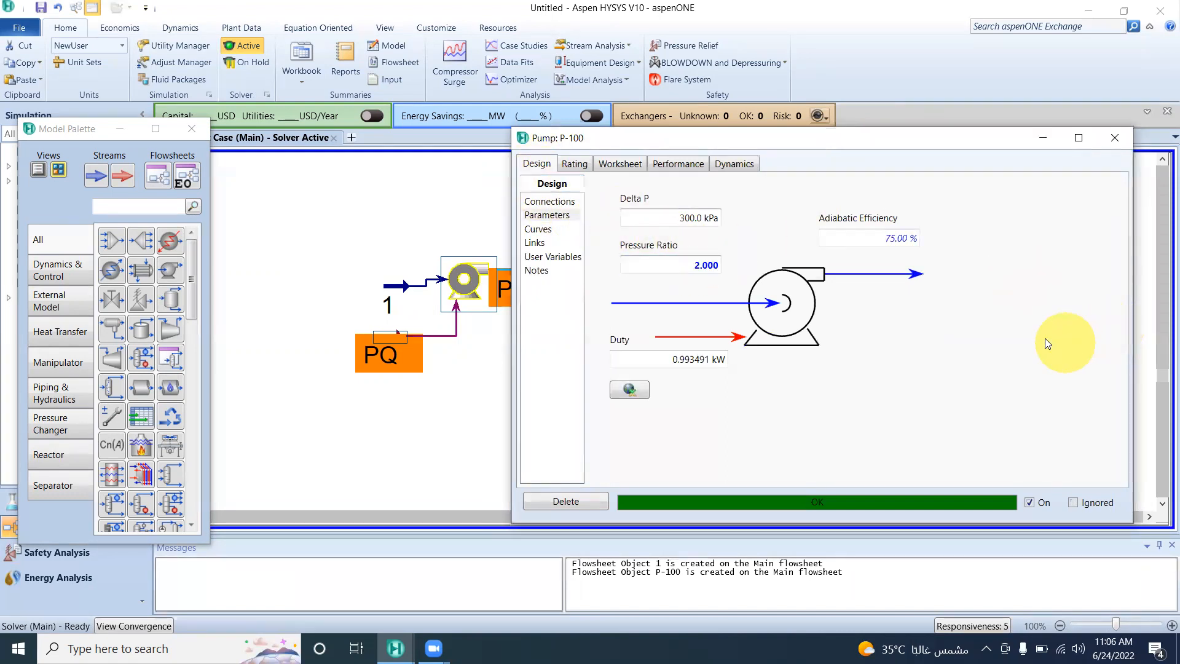
Step: Set the pump's Delta P to 400 kPa and check the stream conditions in its worksheet
left_click(699, 218)
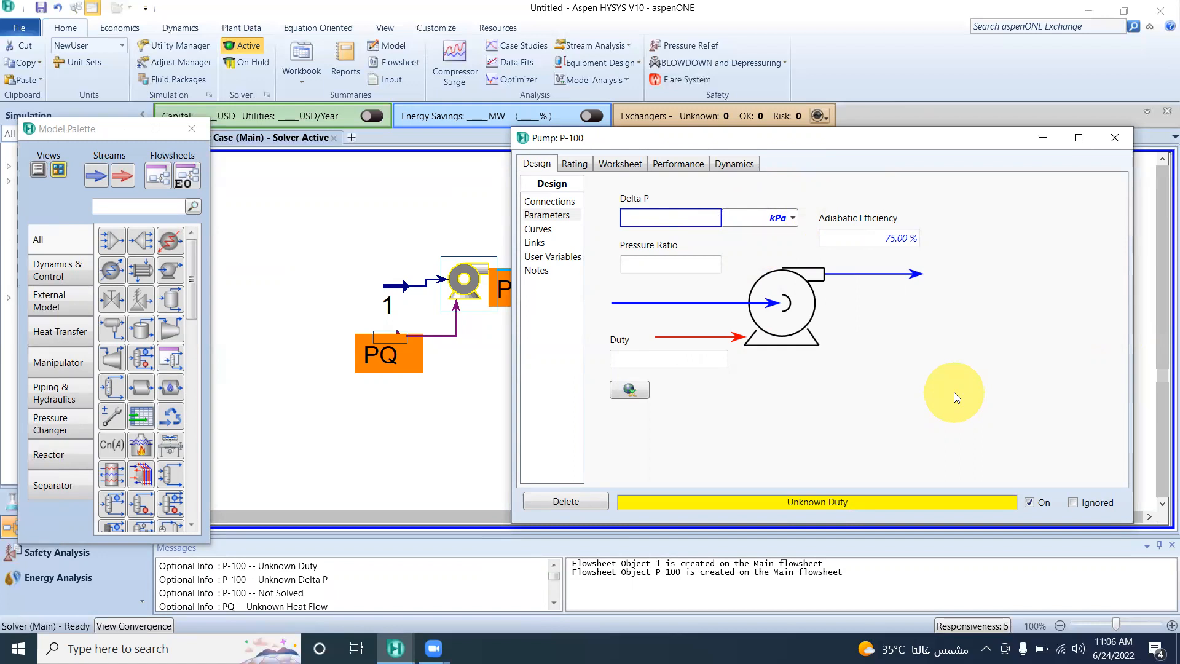
type("400")
key("Return")
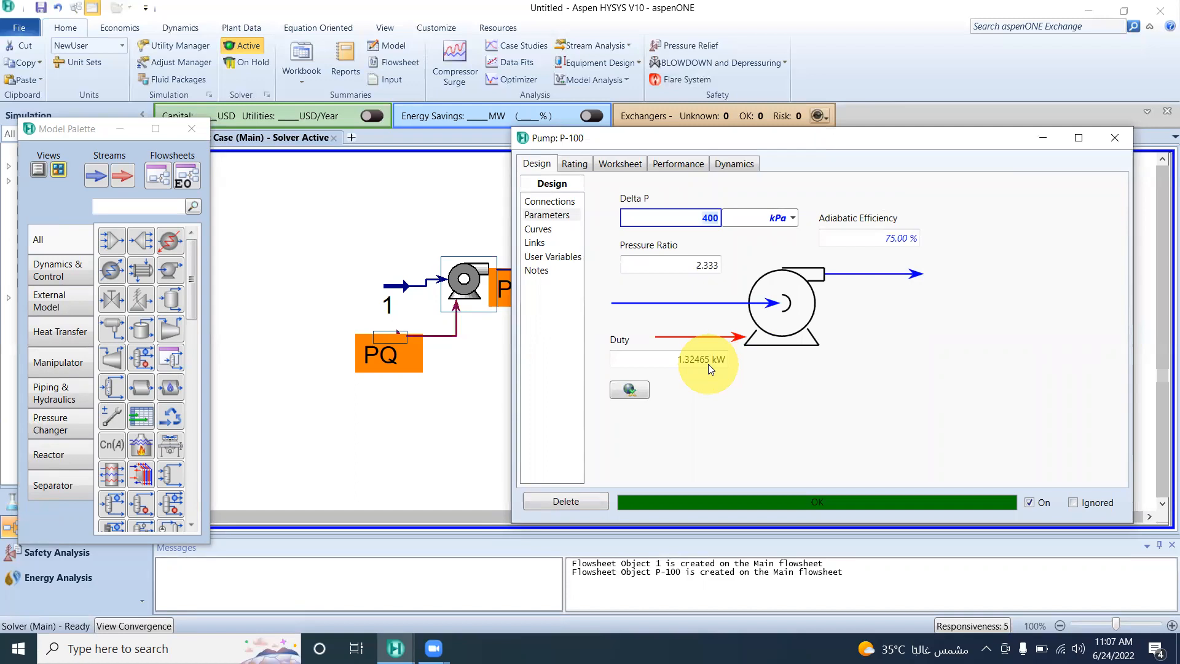
left_click(883, 238)
left_click(964, 319)
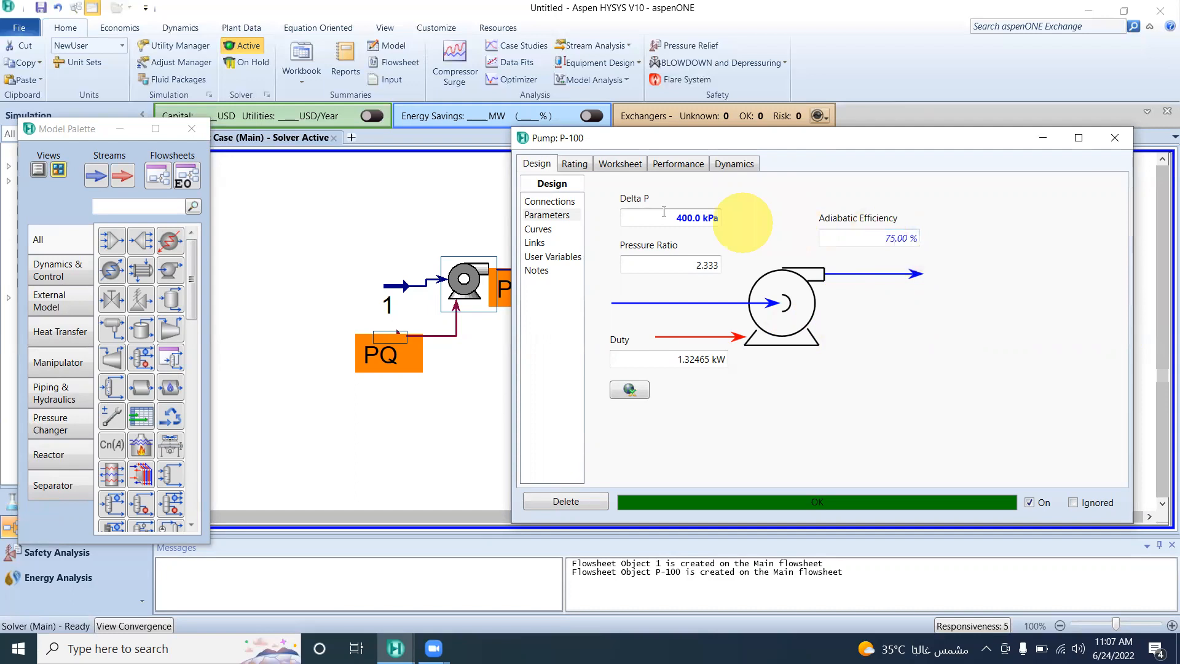
left_click(630, 166)
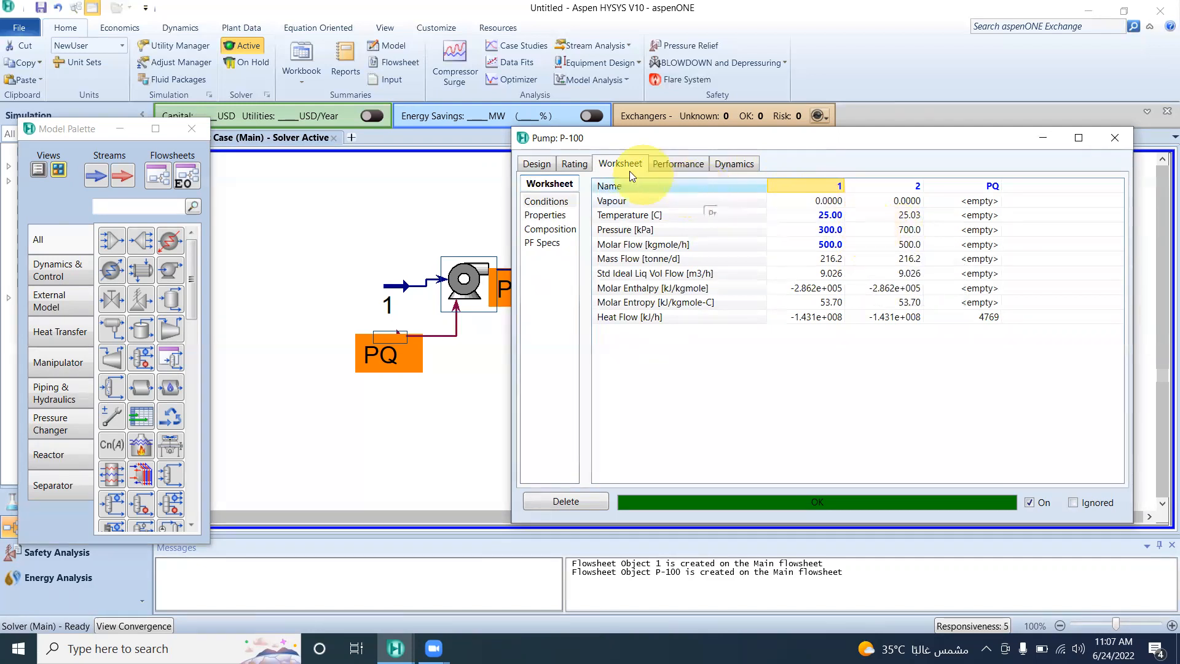
Step: Set the pump's adiabatic efficiency to 50 % and check the outlet stream's conditions in the worksheet
left_click(542, 162)
left_click(881, 239)
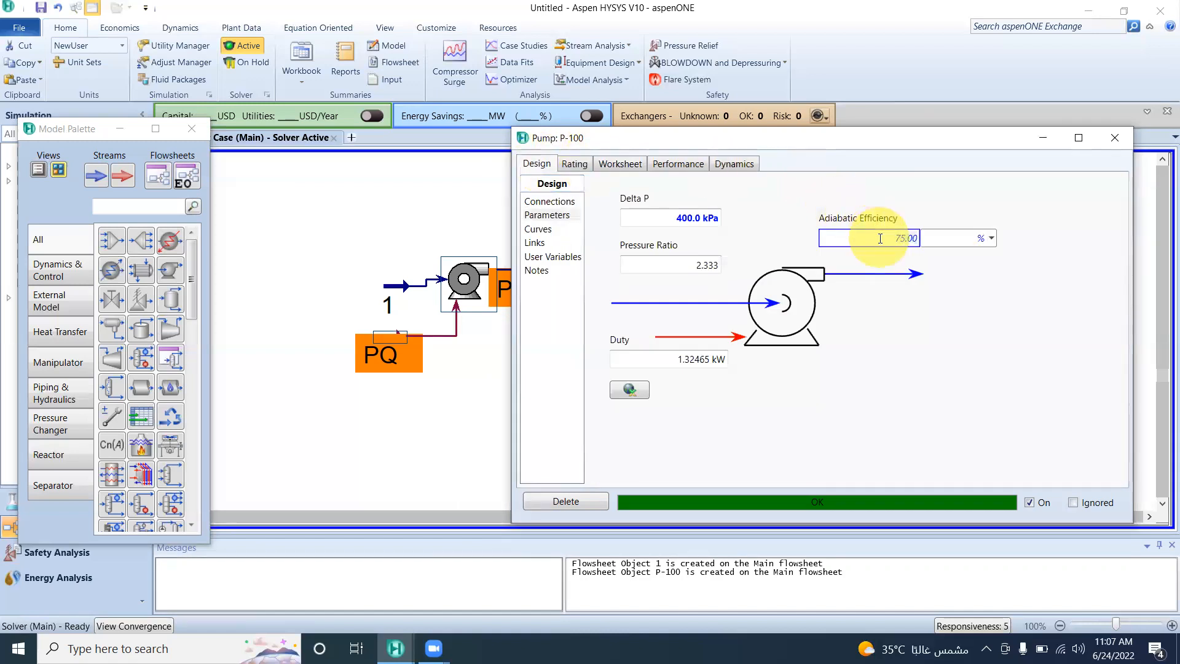
type("50")
key("Return")
left_click(926, 319)
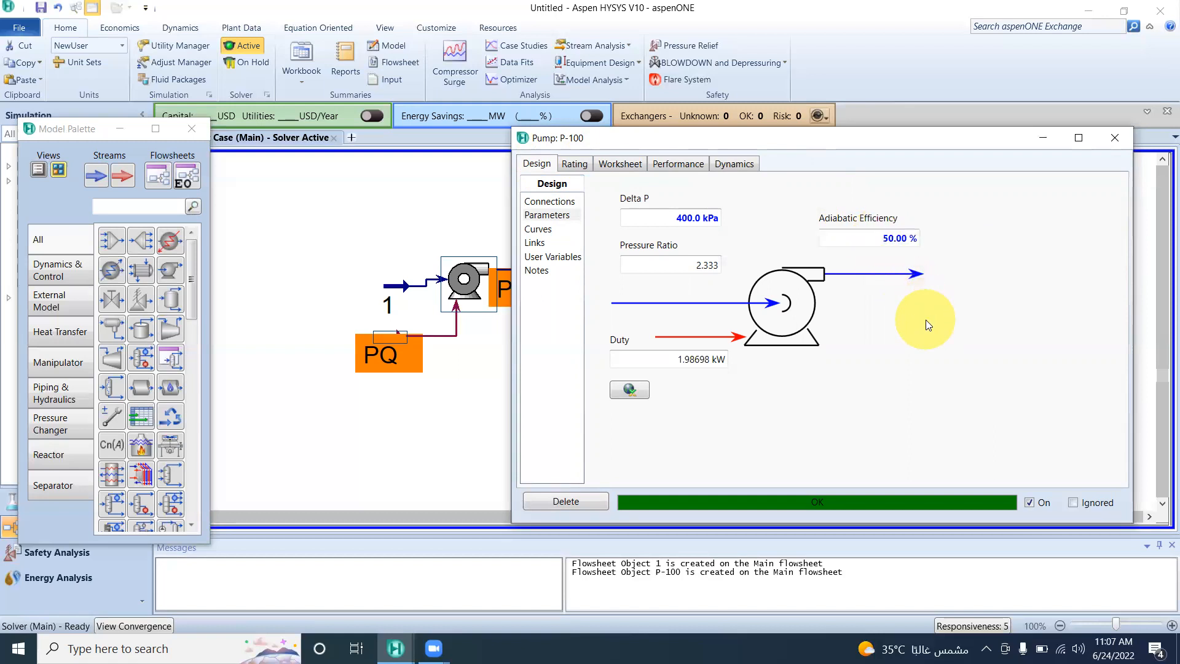
left_click(612, 163)
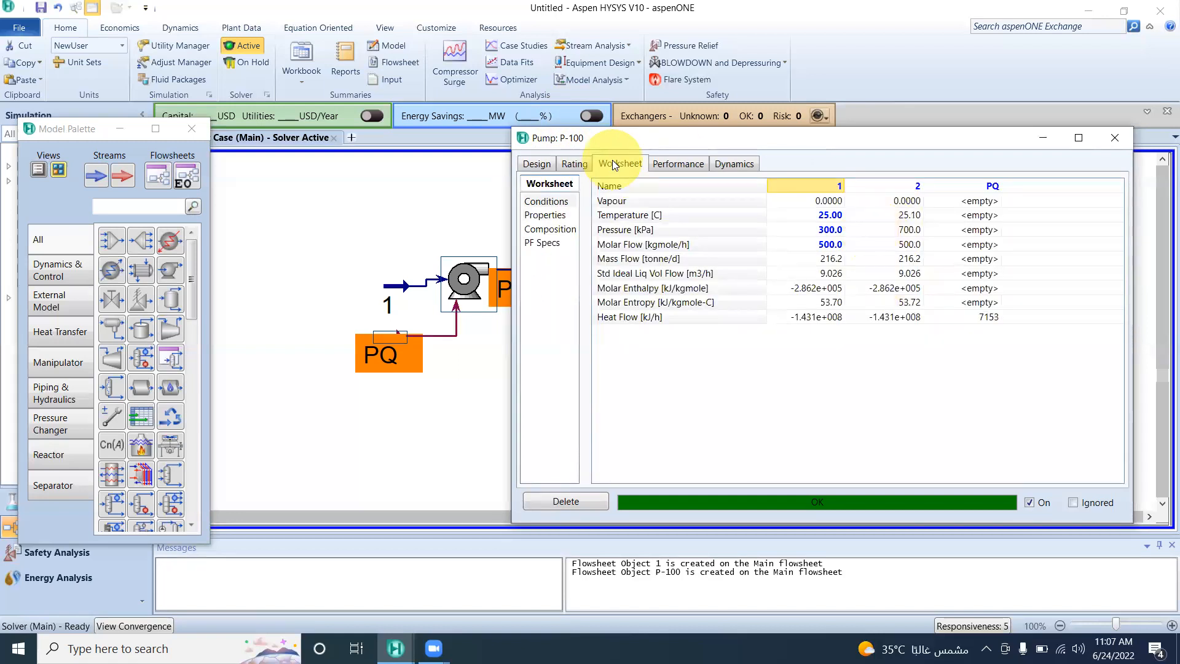
mouse_move(910, 240)
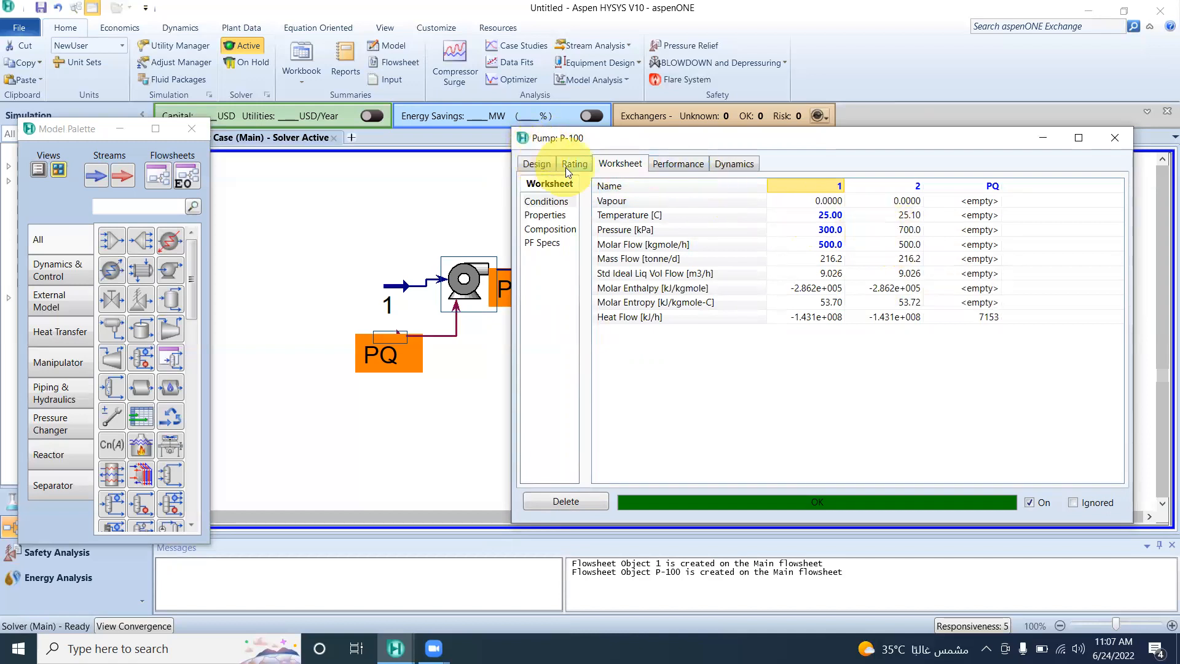
Step: Set the pump's adiabatic efficiency to 25 % in its design parameters
left_click(537, 163)
left_click(884, 239)
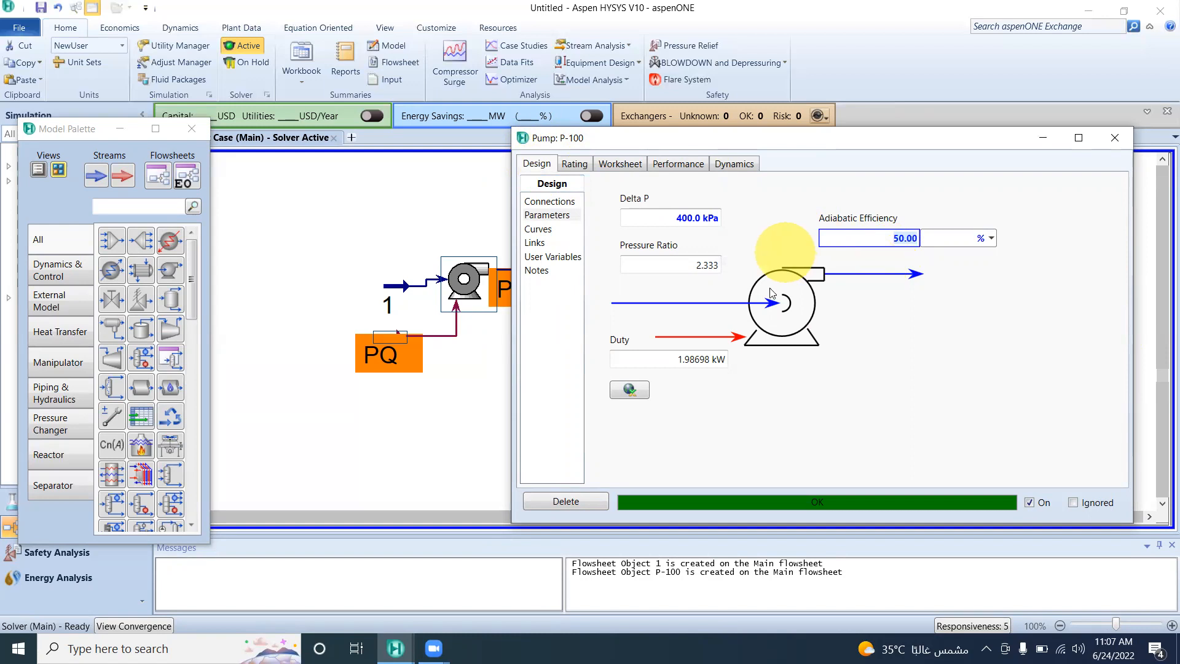
type("25")
key("Return")
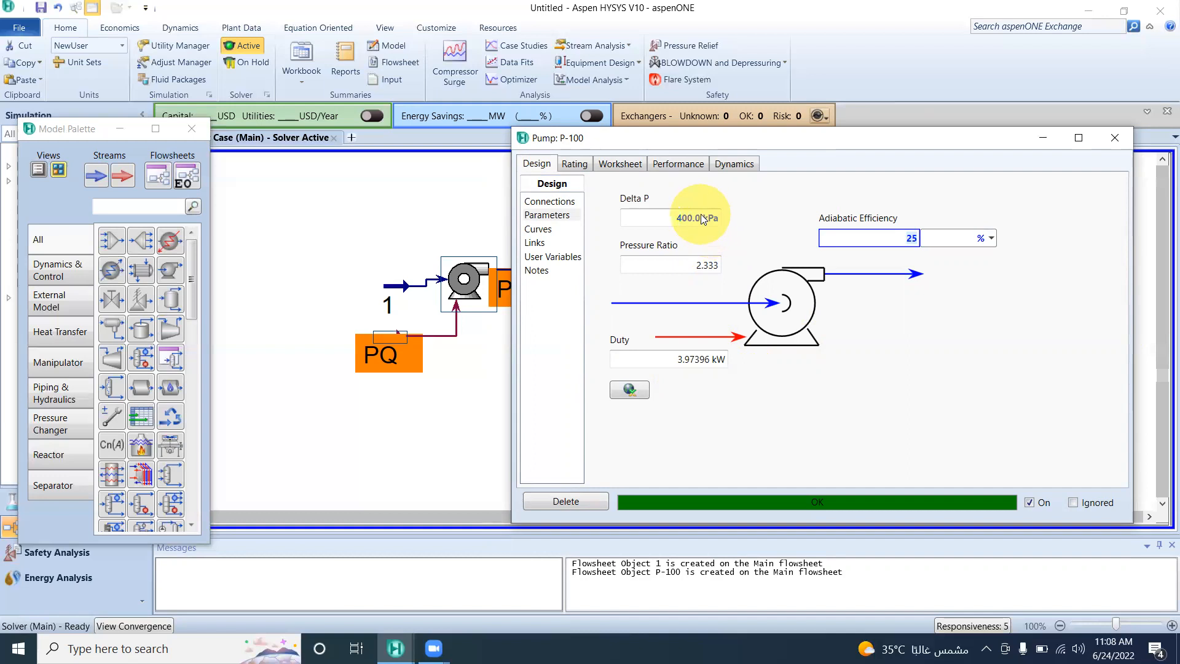
left_click(875, 246)
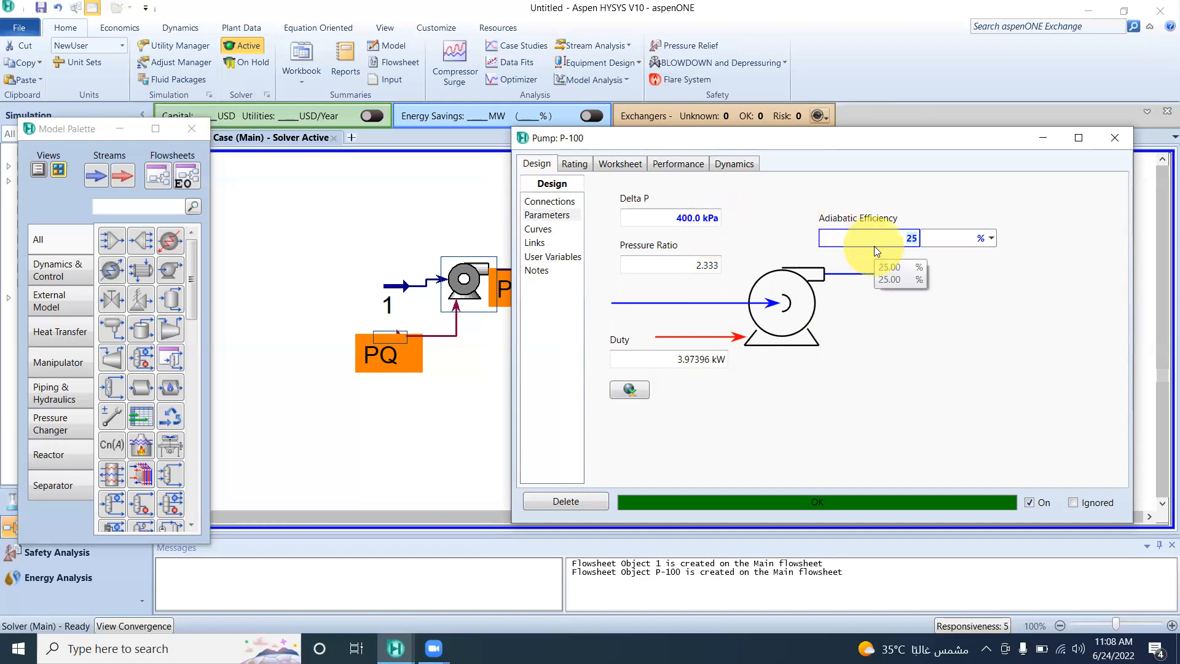
key("Return")
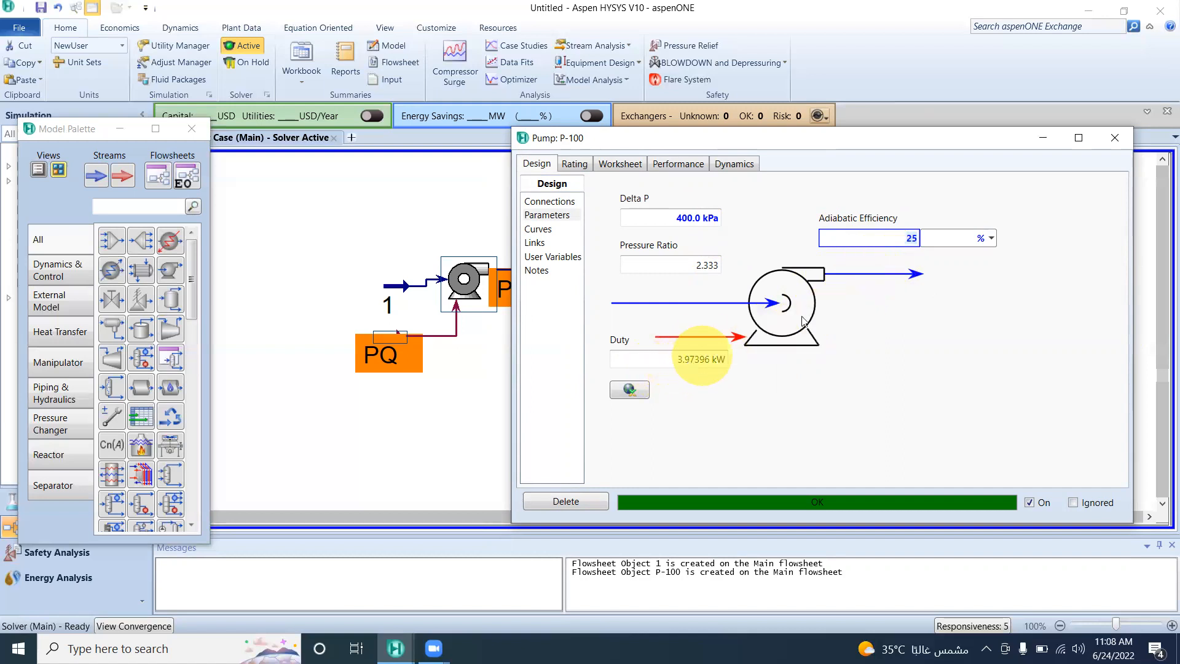
Step: Set the pump's adiabatic efficiency back to 50 % and close the pump's window
double_click(904, 237)
type("50")
key("Return")
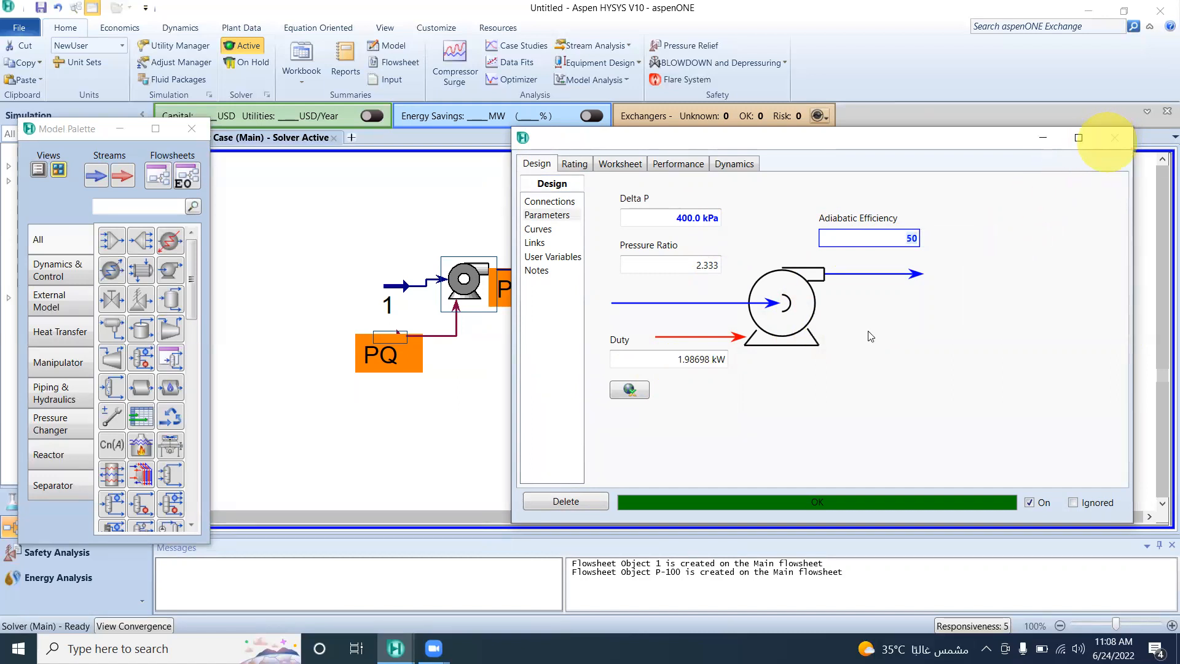
left_click(1115, 138)
Step: Move outlet stream 2 above the pump, then place a new material stream in the free area beyond it and open its worksheet
left_click_drag(572, 268, 565, 213)
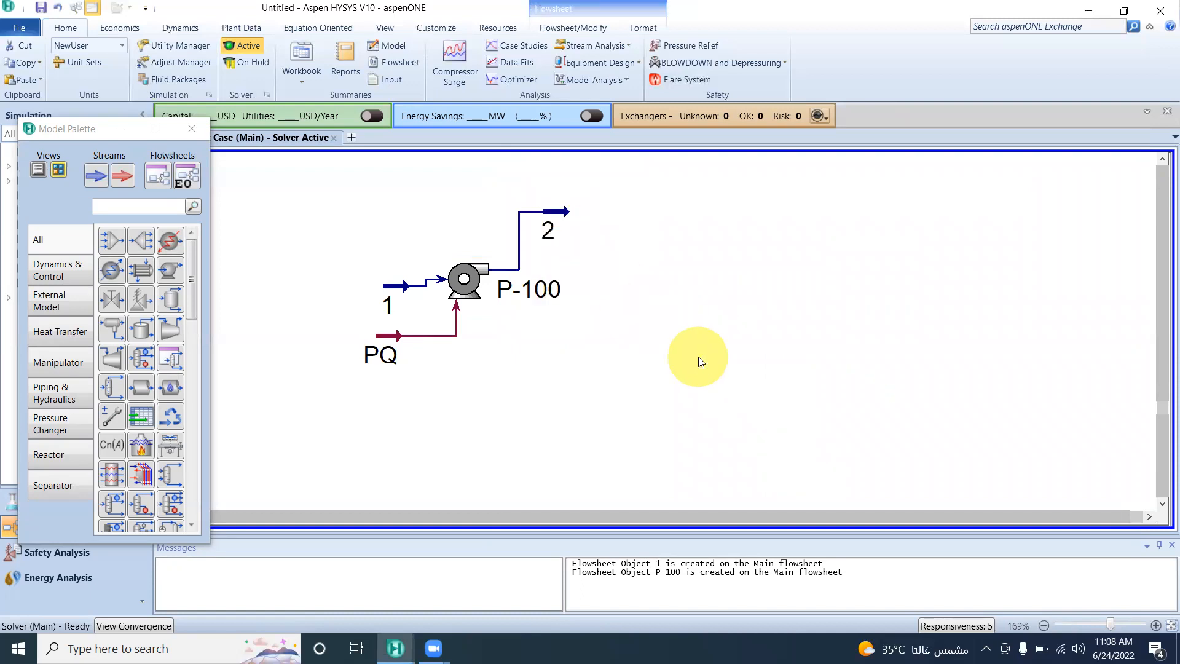
left_click(1149, 516)
left_click(1150, 517)
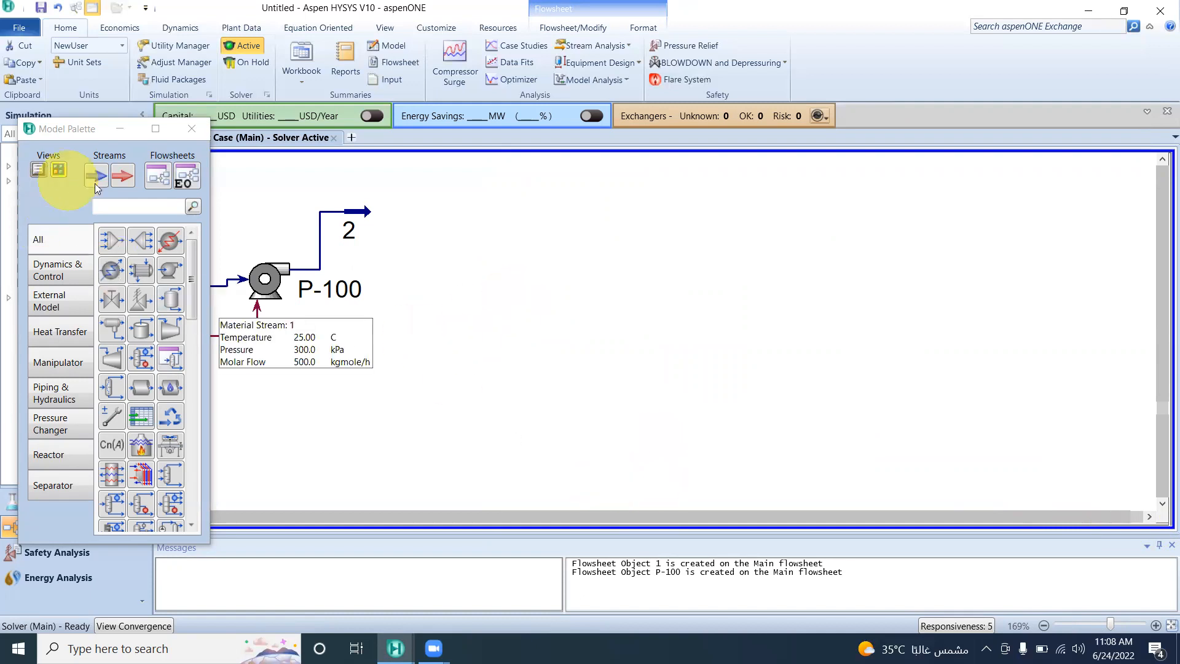
left_click_drag(98, 180, 544, 306)
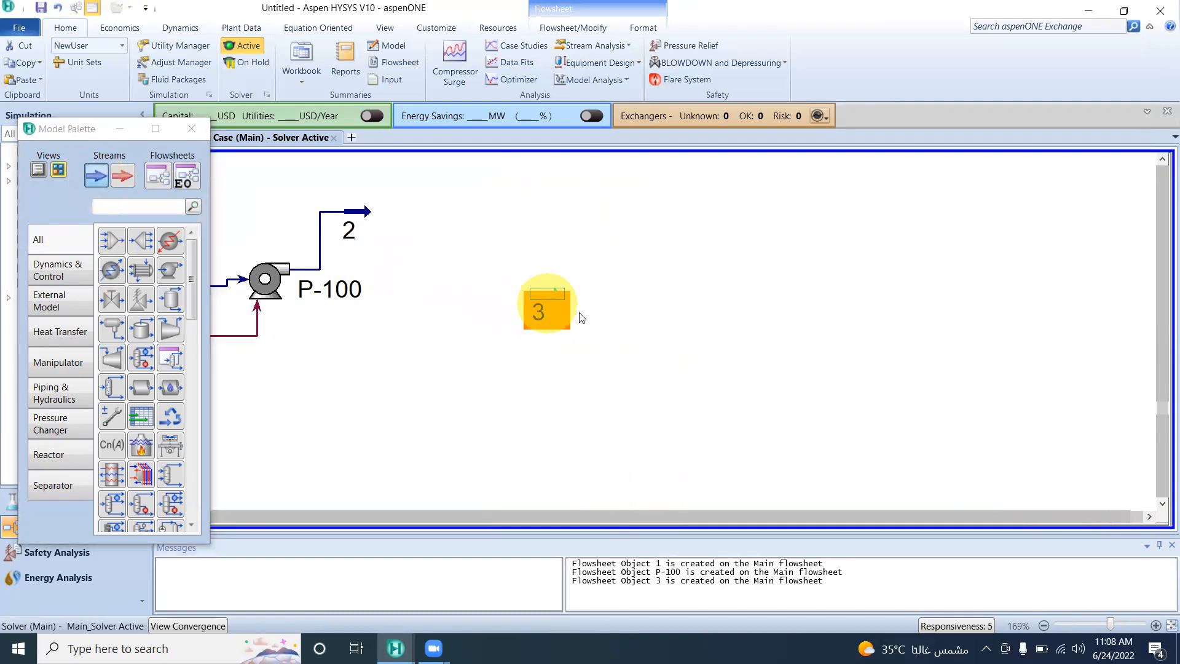
double_click(553, 291)
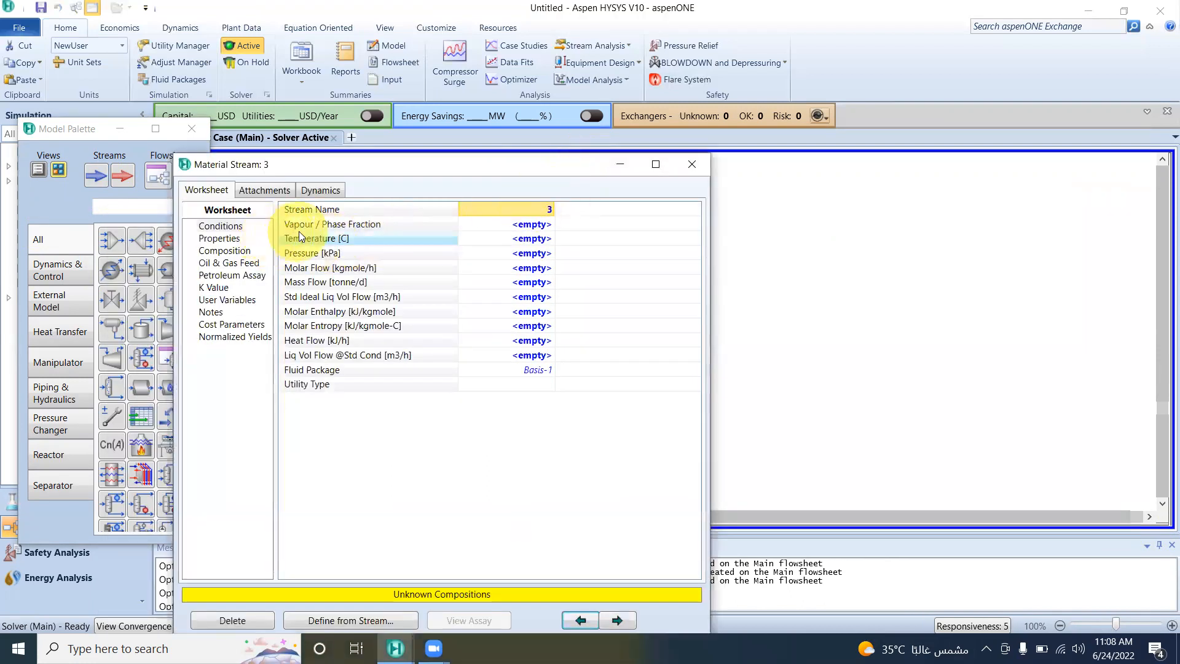
Step: Set stream 3's temperature to 10 C and its pressure to 102 kPa in its conditions
left_click(240, 238)
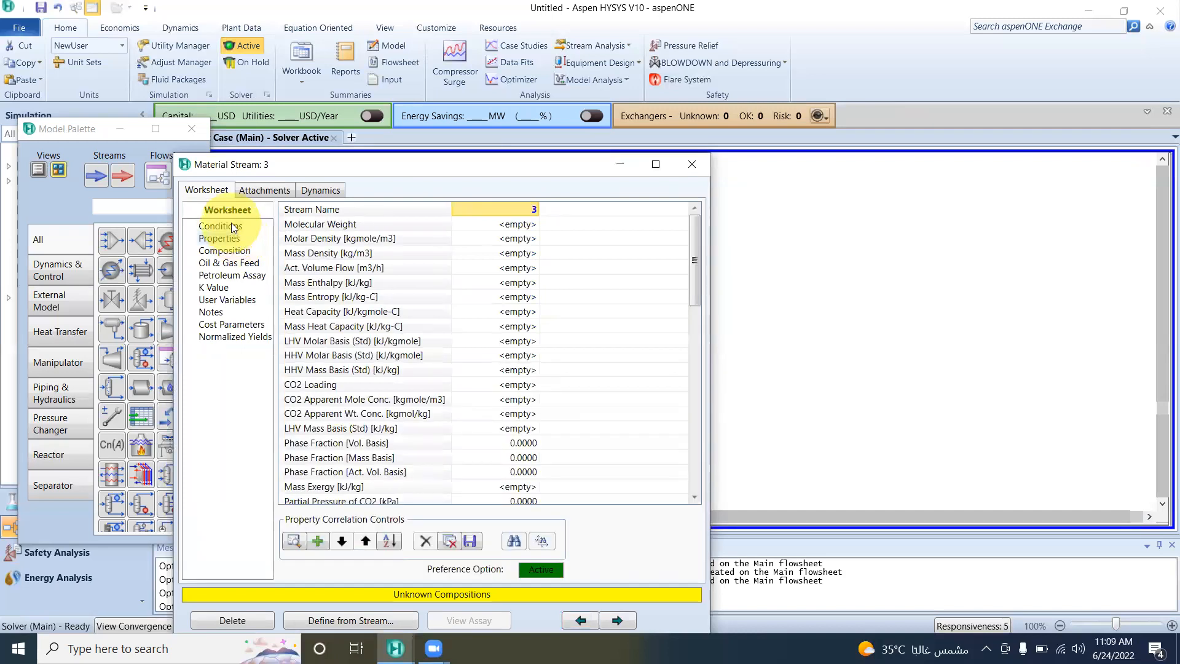
left_click(231, 225)
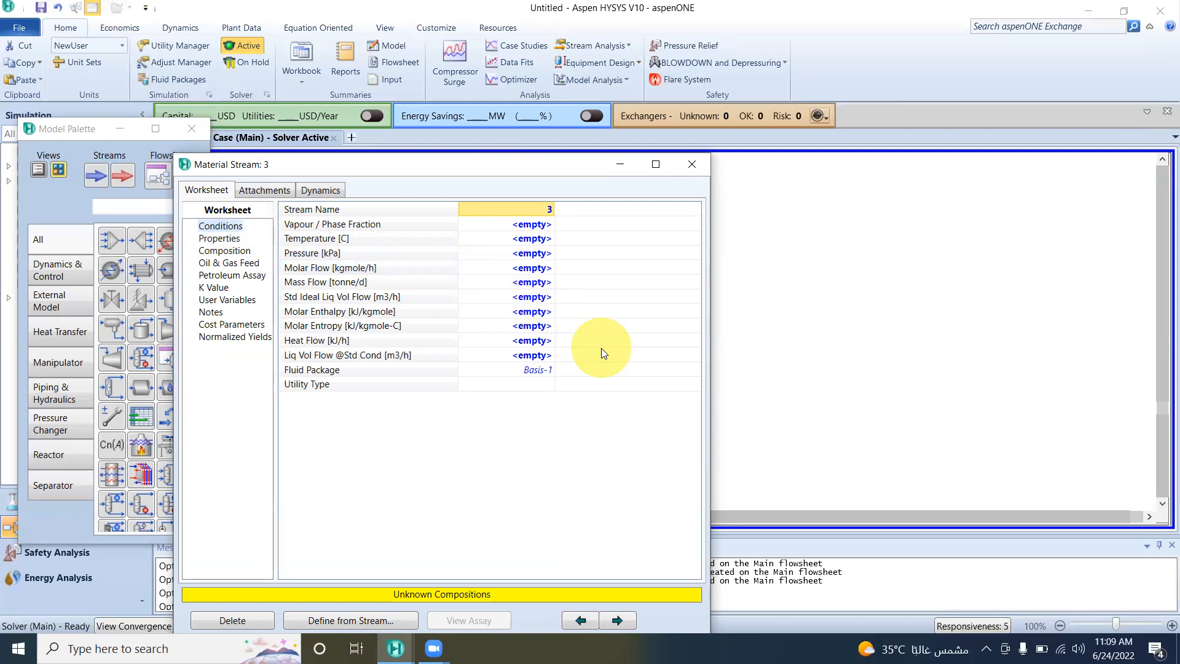
left_click(494, 240)
type("10")
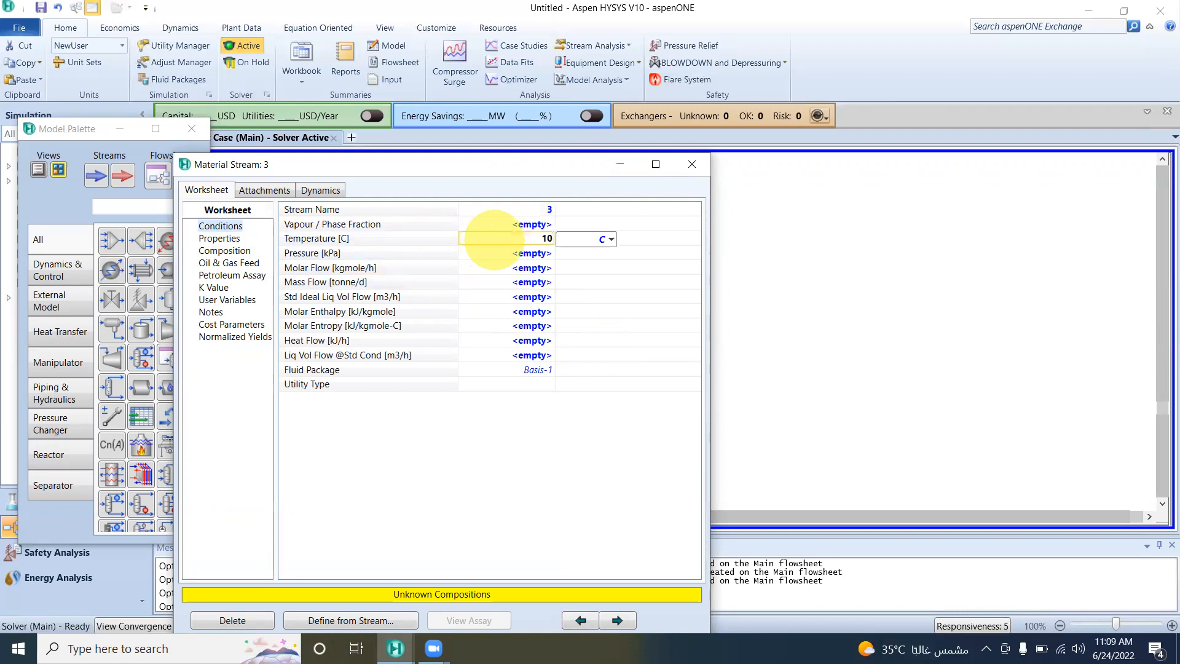
key("Return")
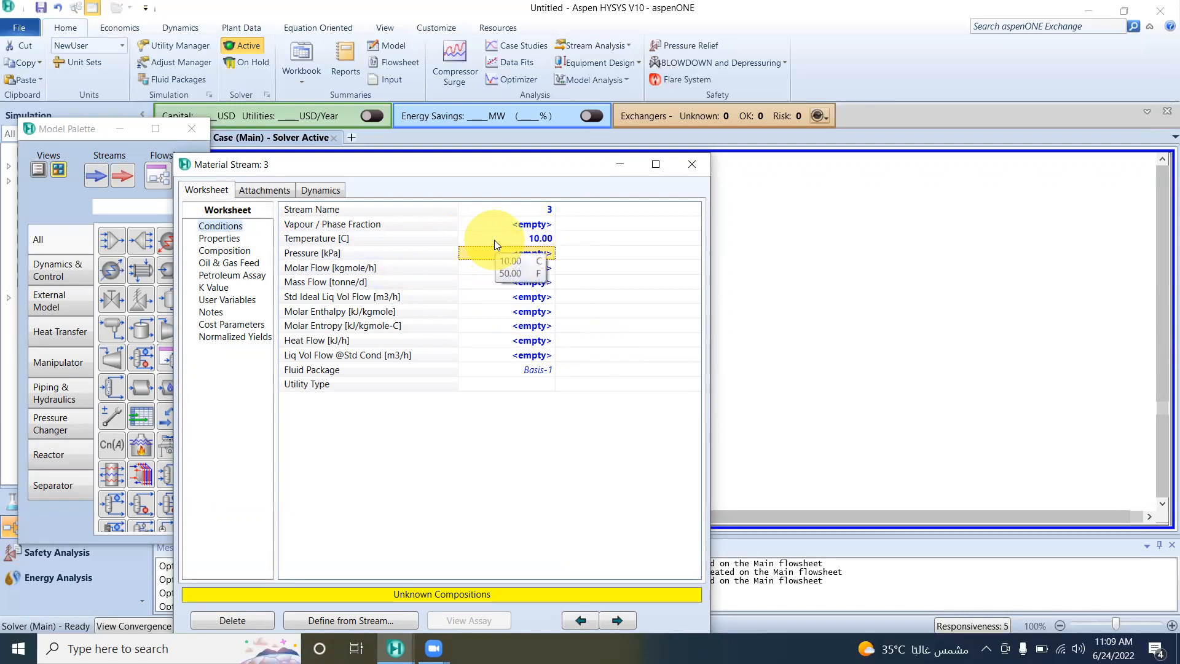
type("1")
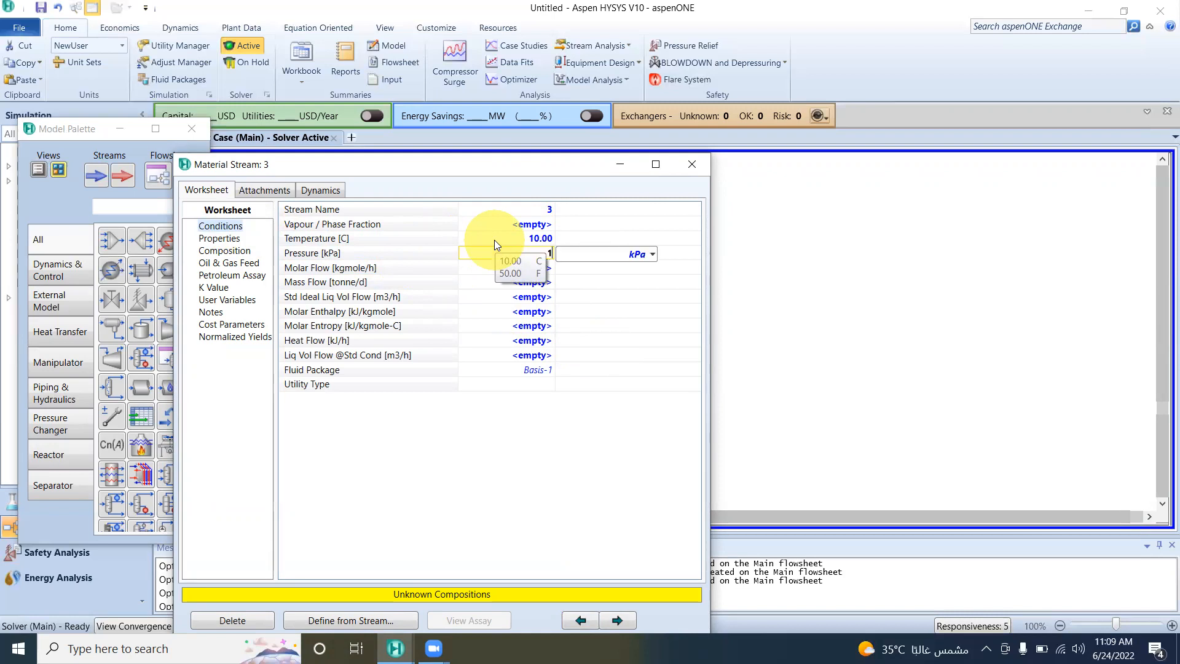
type("02")
key("Return")
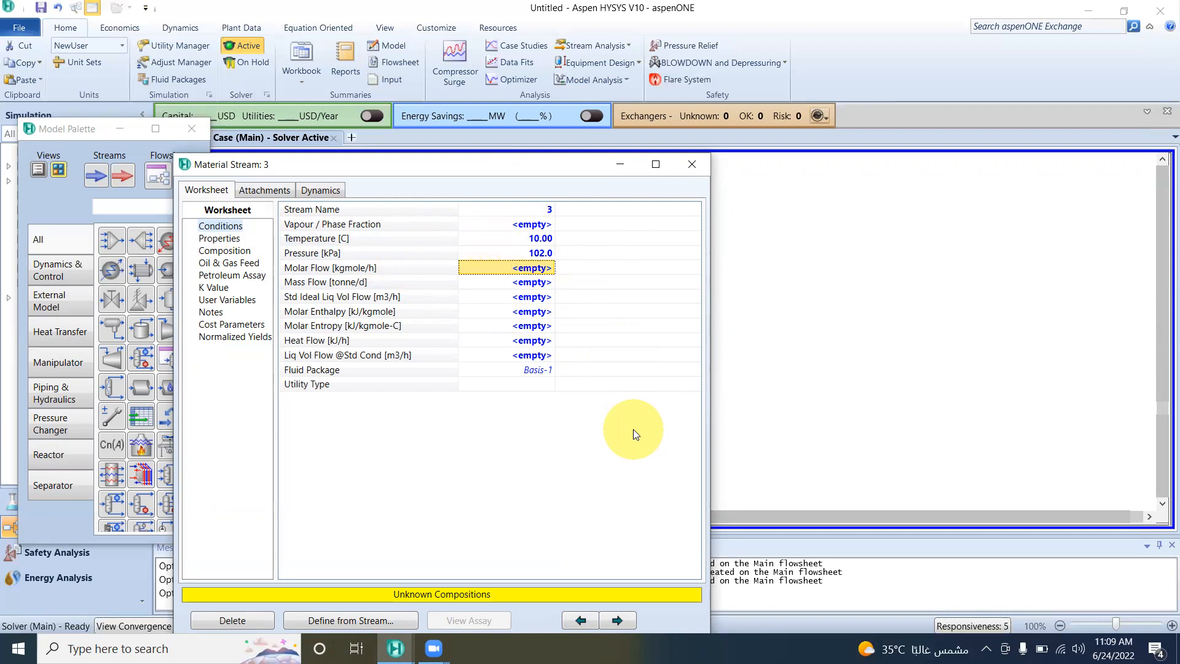
Step: Set stream 3's molar flow to 45 kgmole/h and open its composition for editing as mole fractions
type("45")
key("Return")
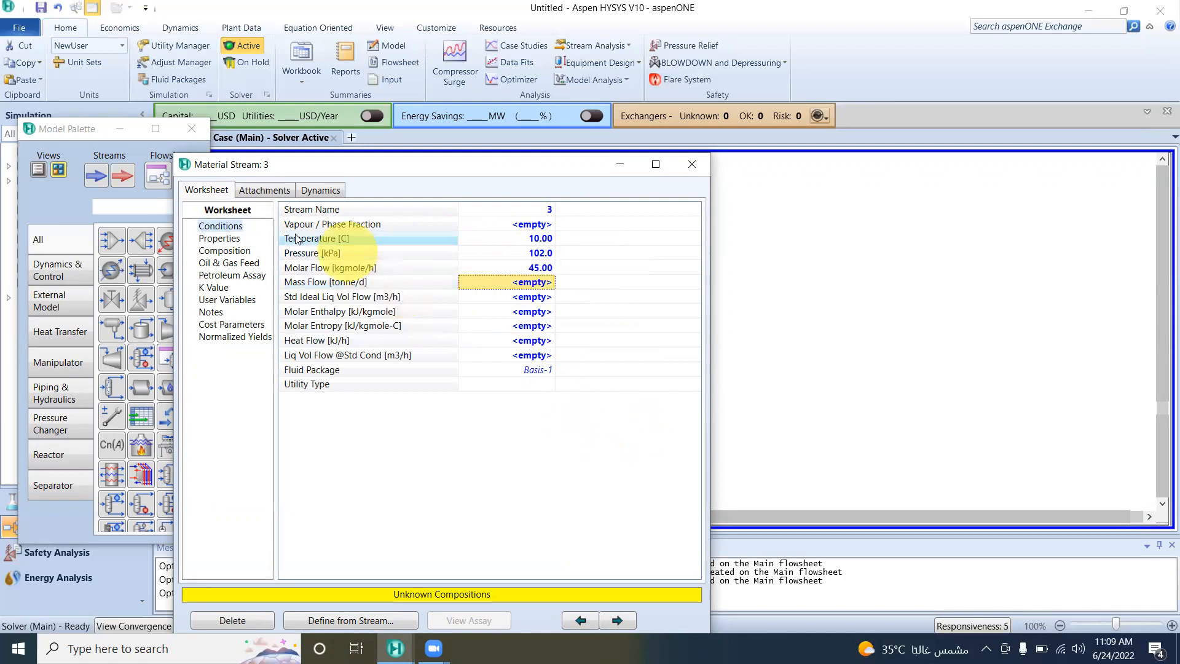
left_click(221, 249)
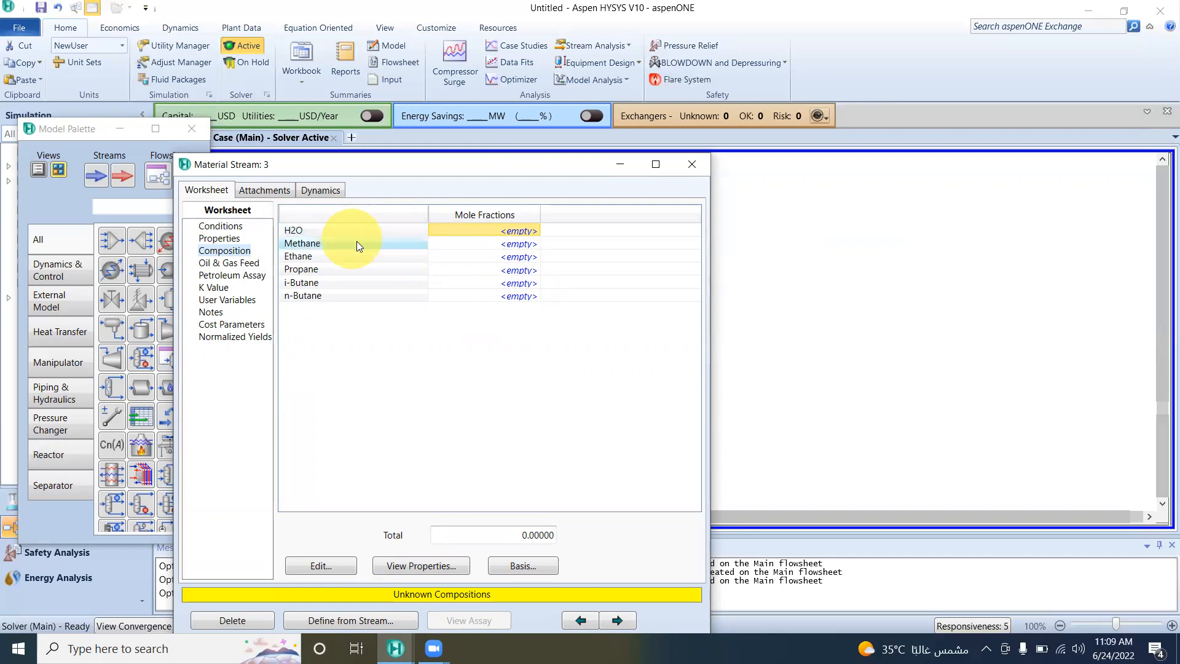
left_click(448, 244)
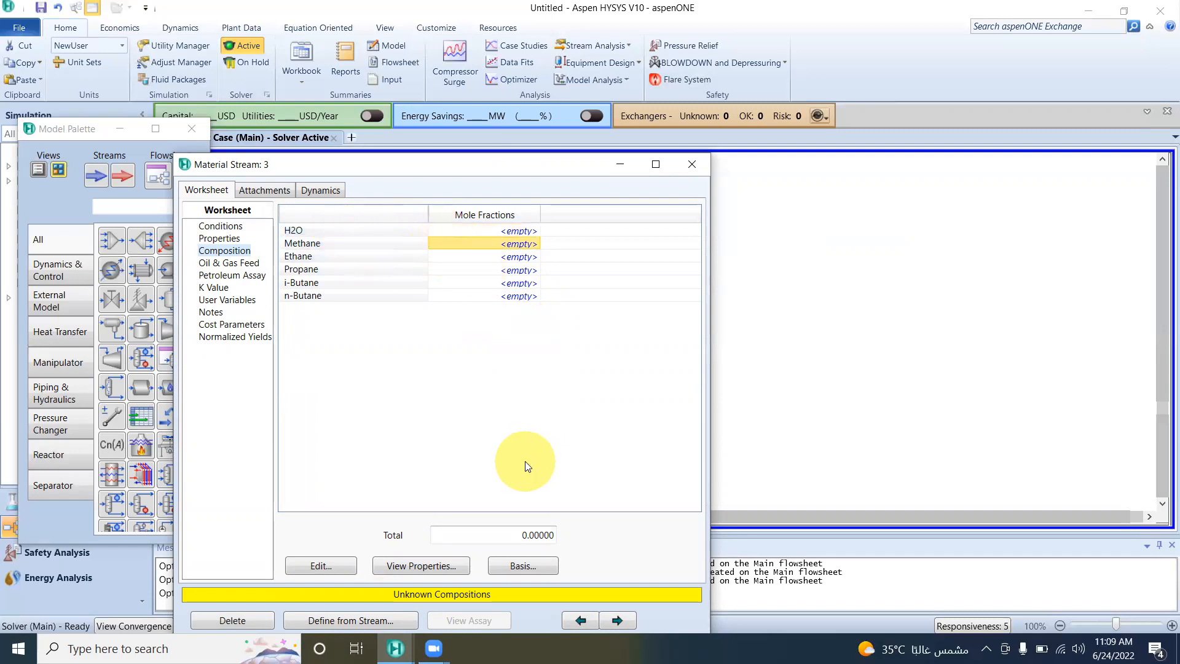
left_click(505, 256)
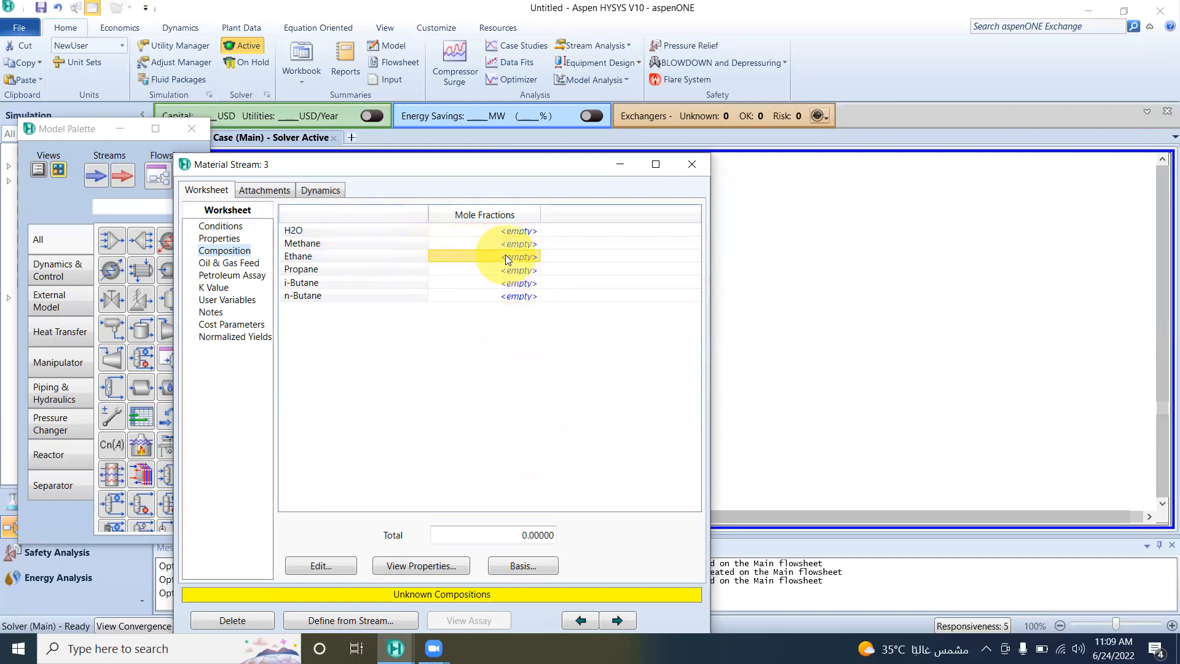
left_click(339, 564)
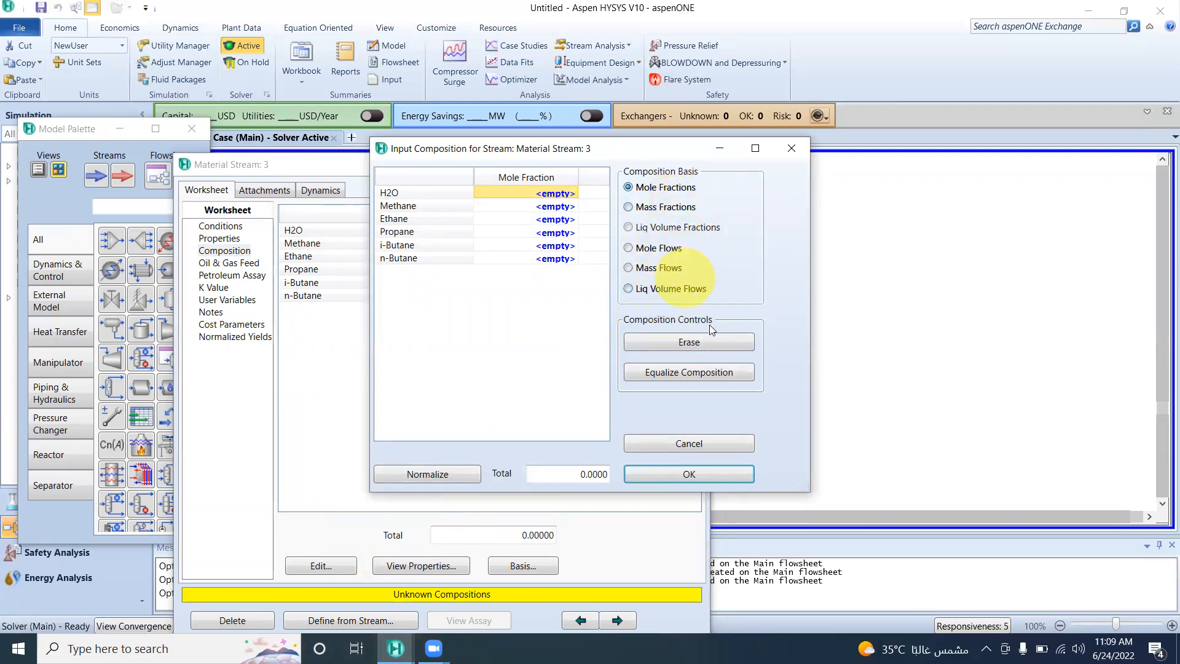
Step: Enter stream 3's mole fractions as ethane 0.15, propane 0.20, i-butane 0.60 and n-butane 0.05, and close the stream's window
left_click(508, 216)
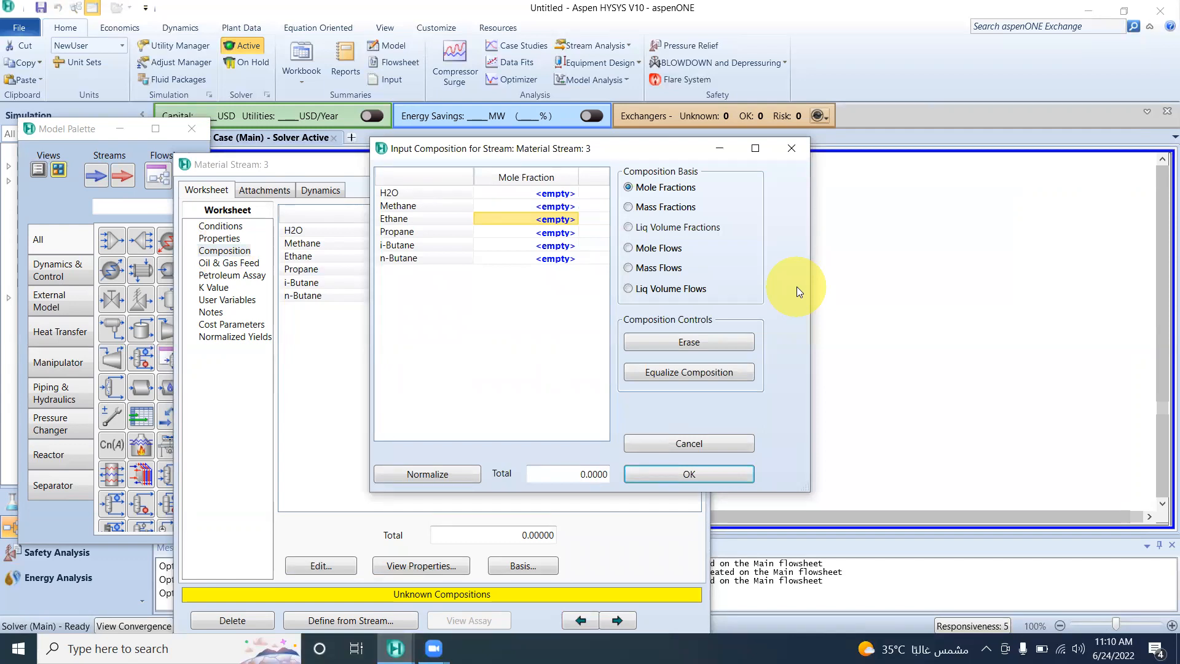
type("0.15")
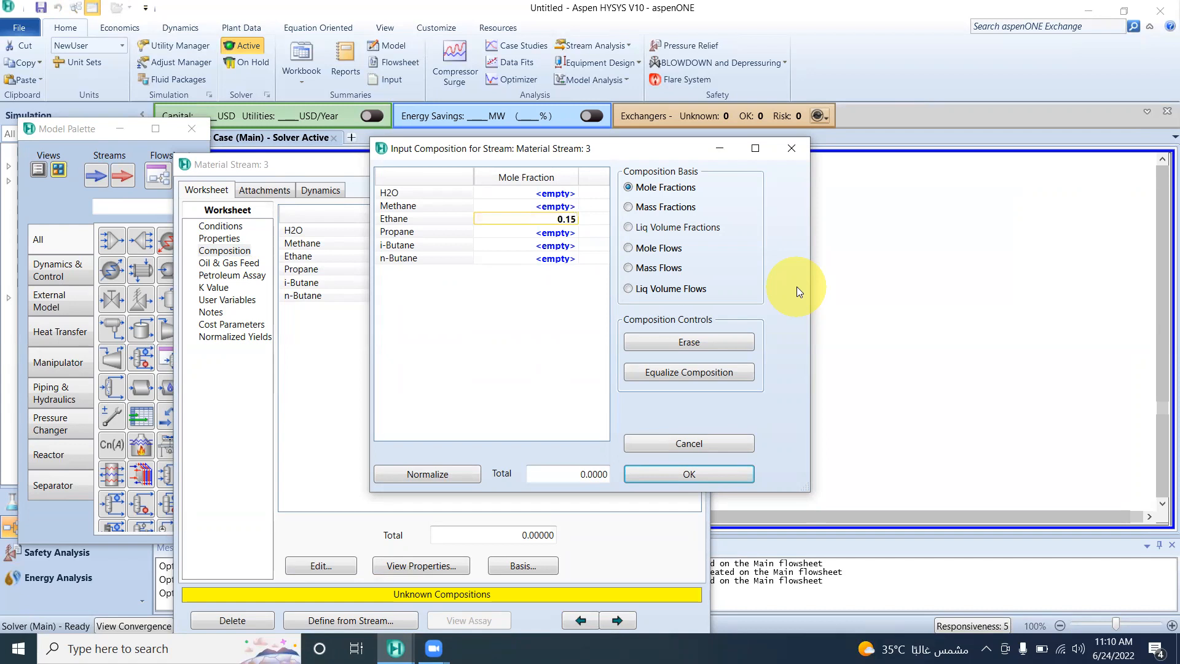
key("Return")
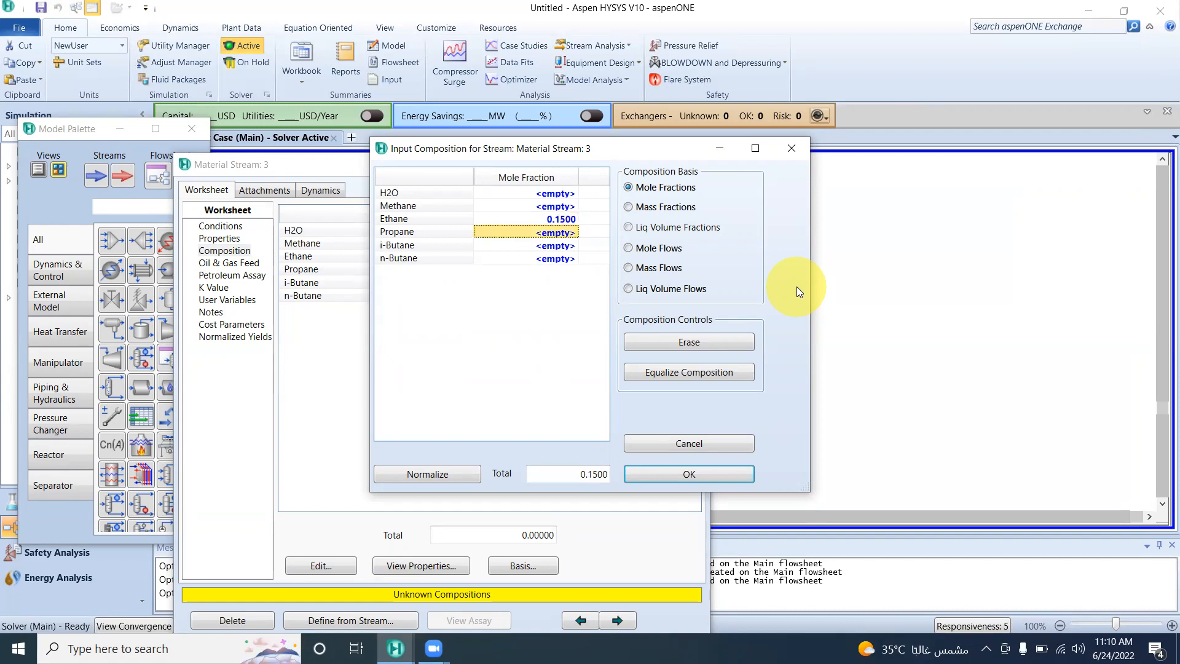
type("0.20")
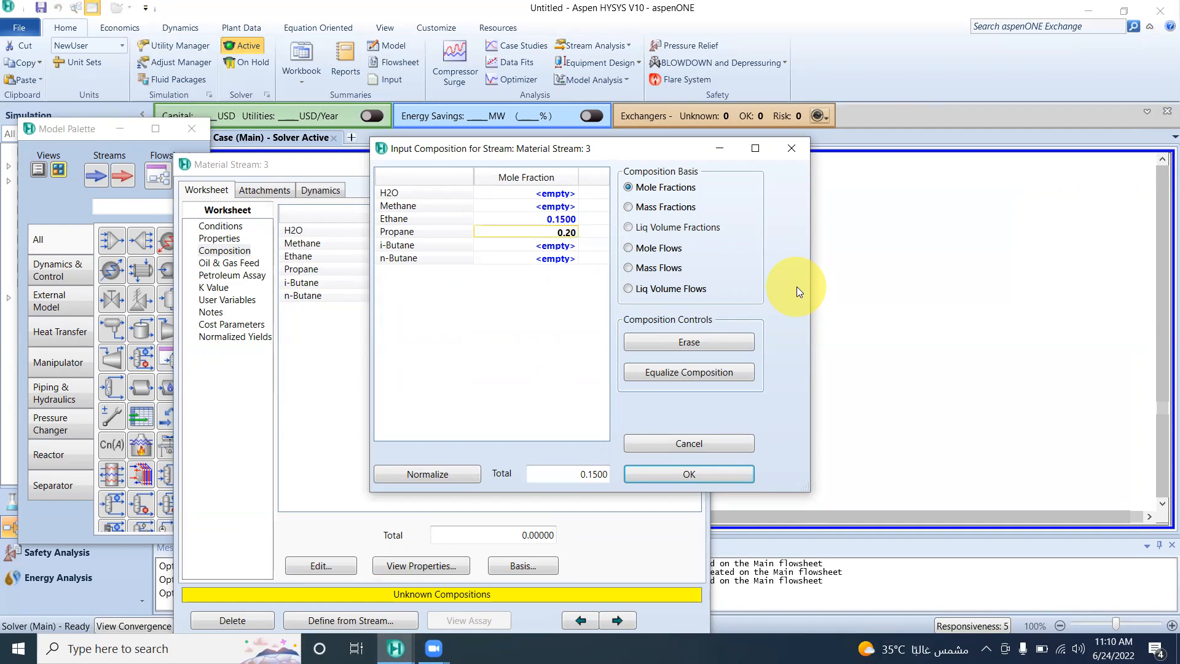
key("Return")
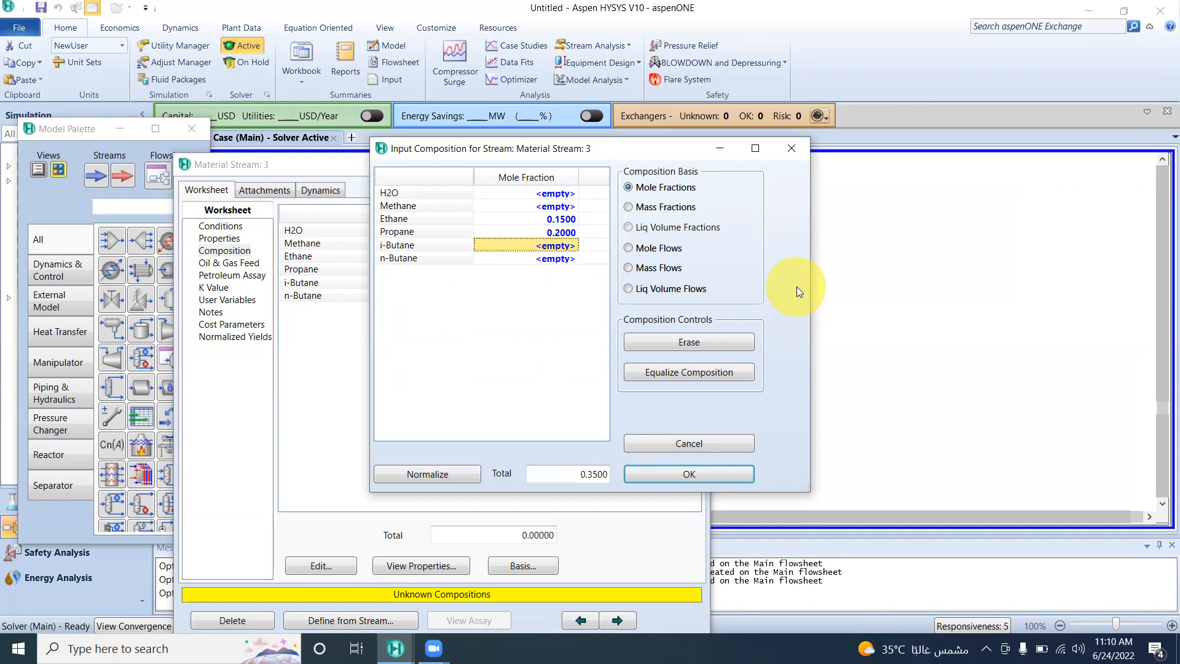
type("0.60")
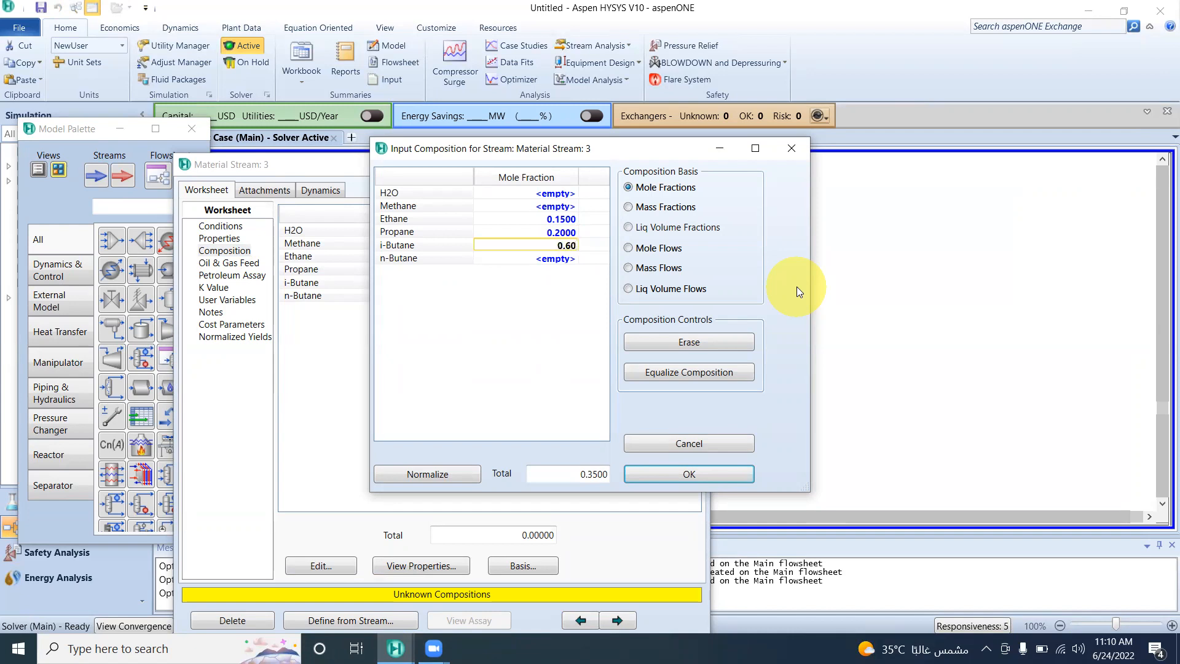
key("Return")
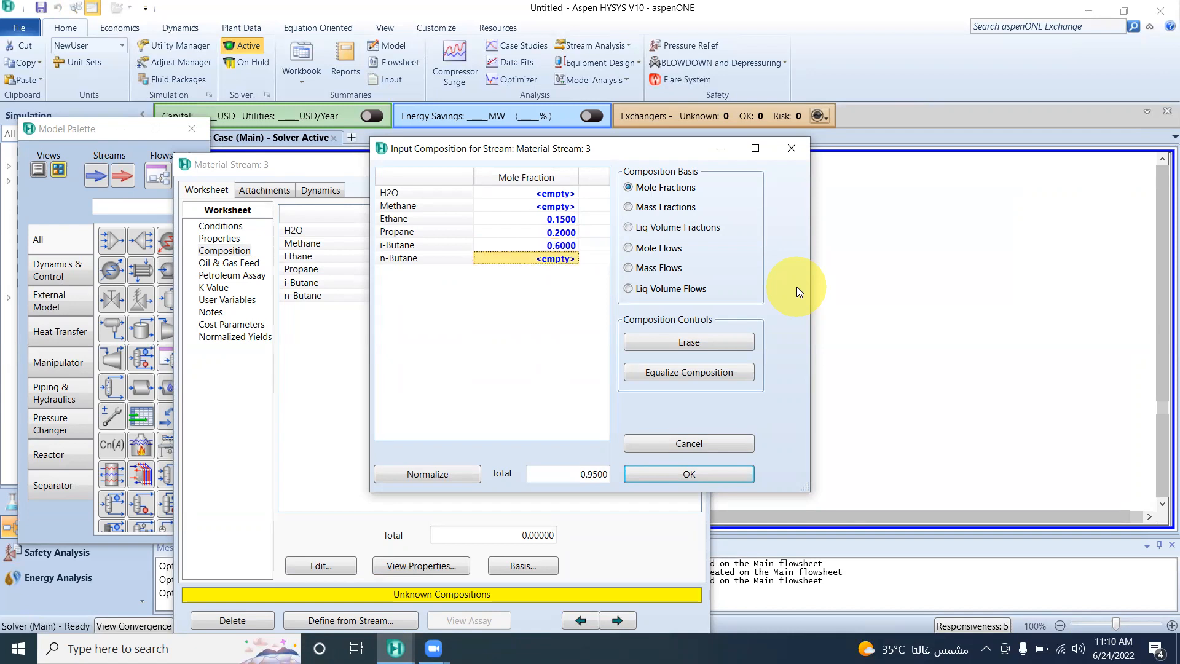
type("0.05")
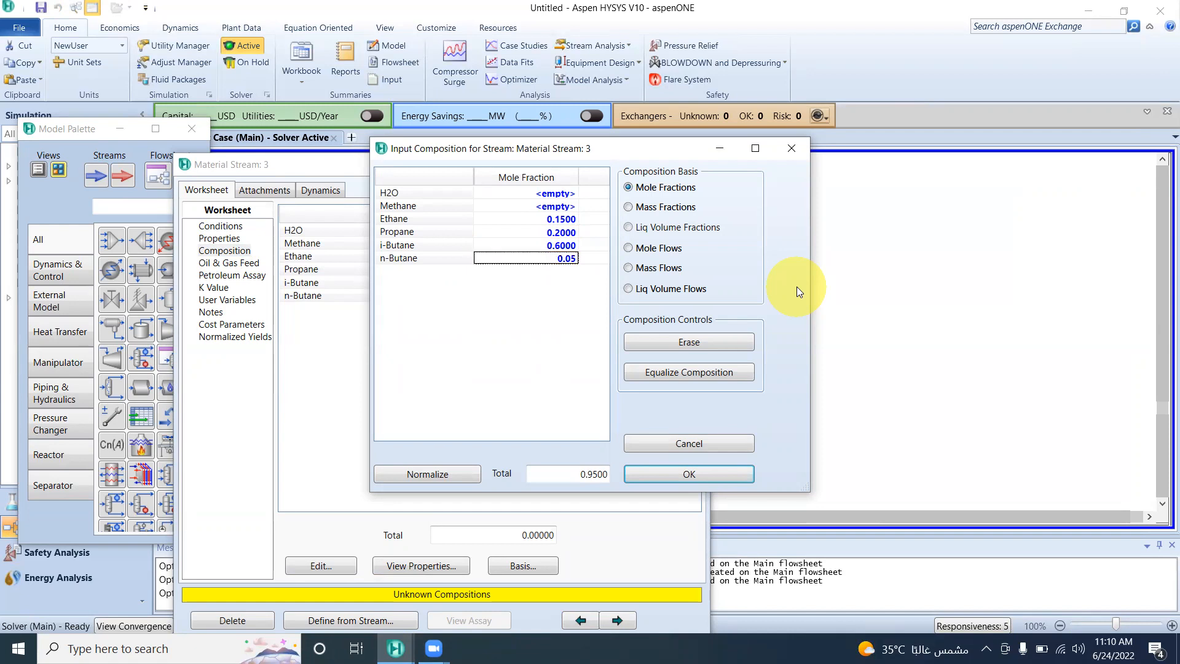
key("Return")
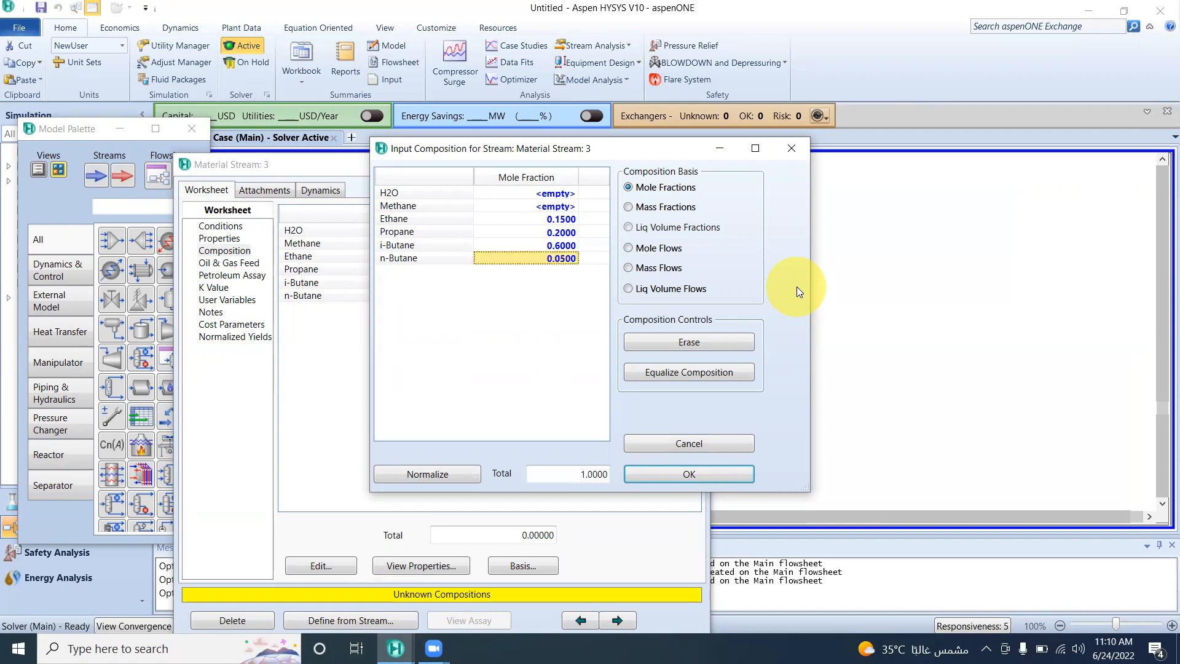
left_click(682, 474)
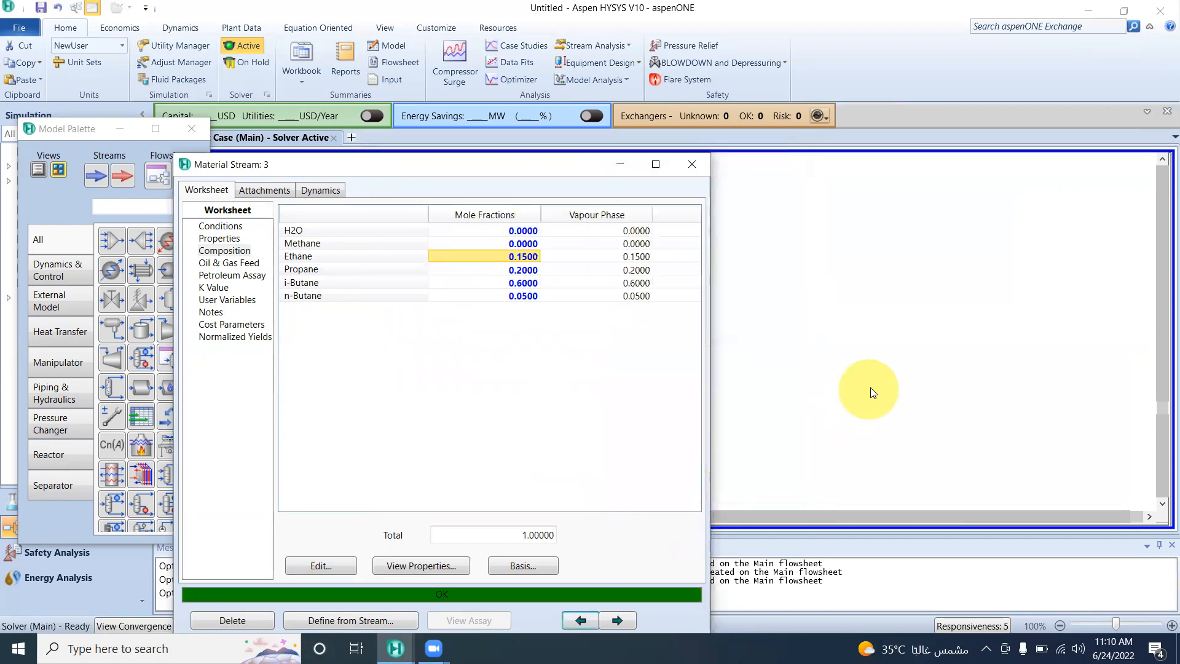
left_click(692, 165)
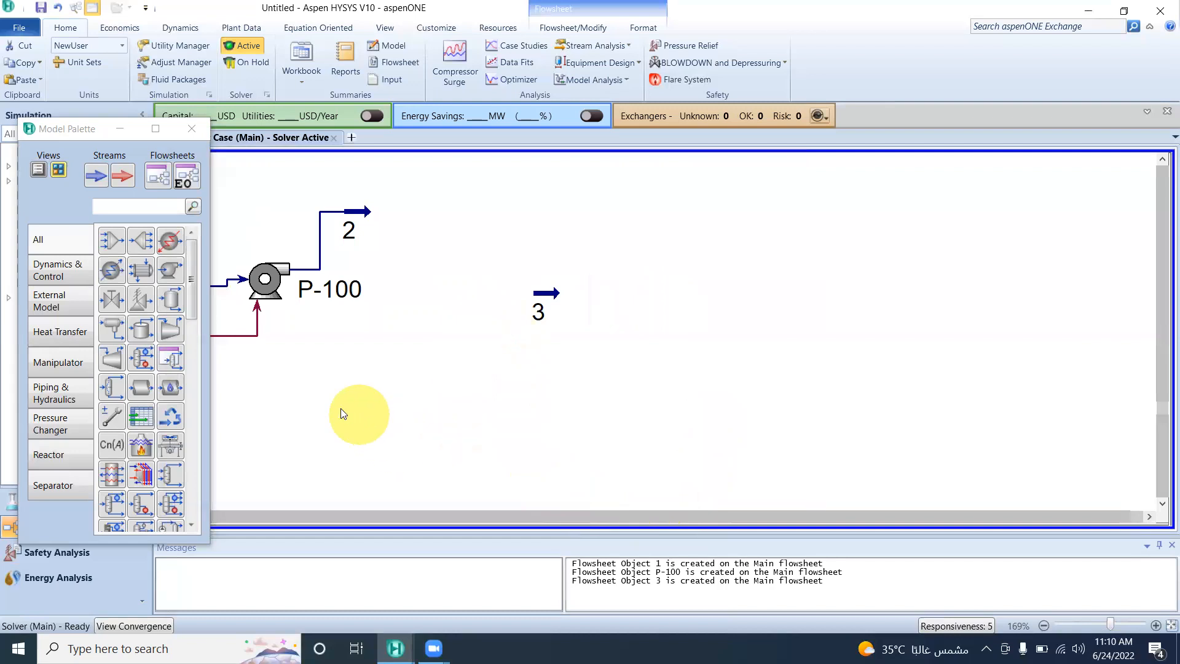
Step: Place a compressor just beyond stream 3 on the flowsheet and open its design connections
left_click(171, 330)
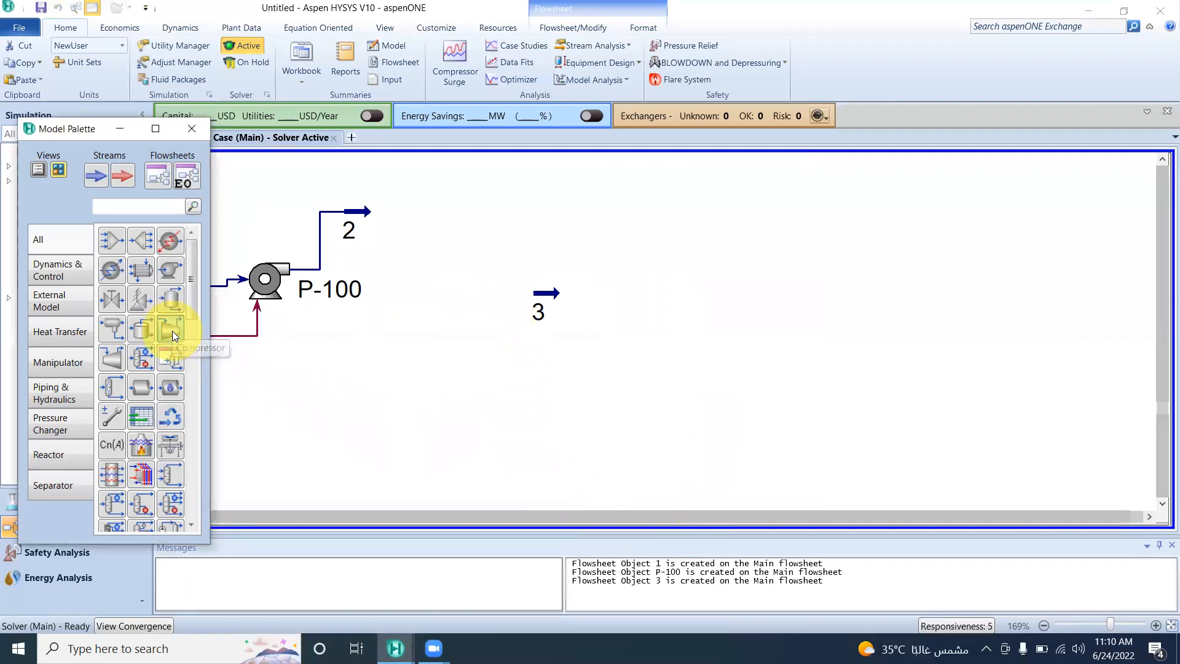
left_click(592, 322)
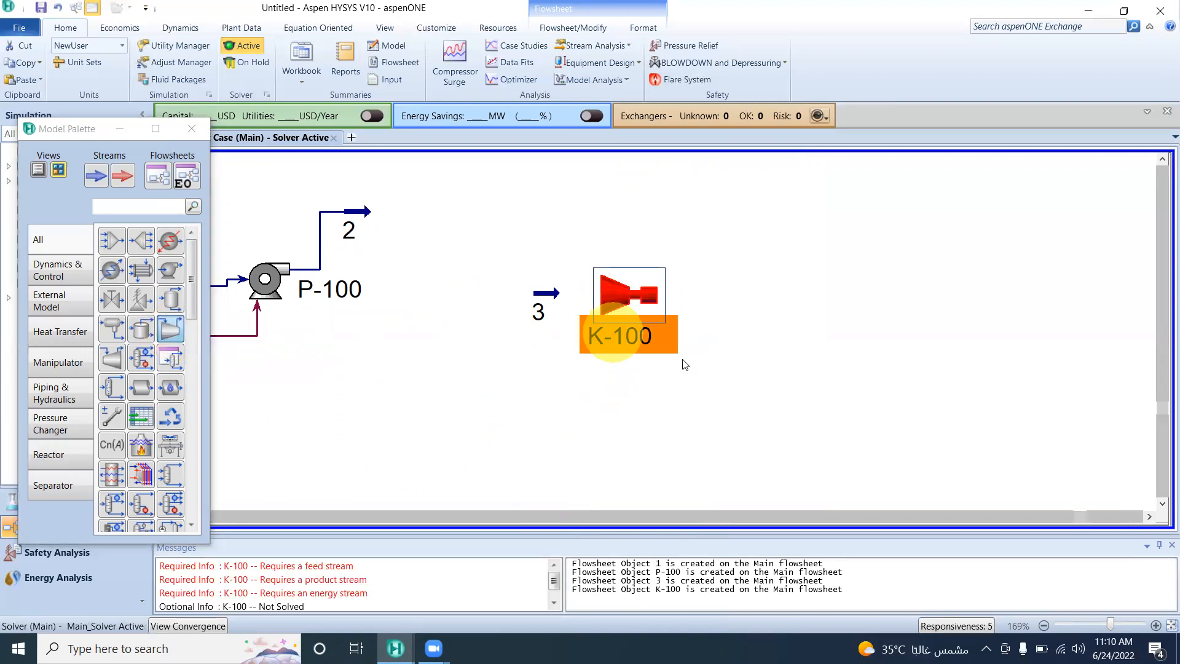
double_click(610, 297)
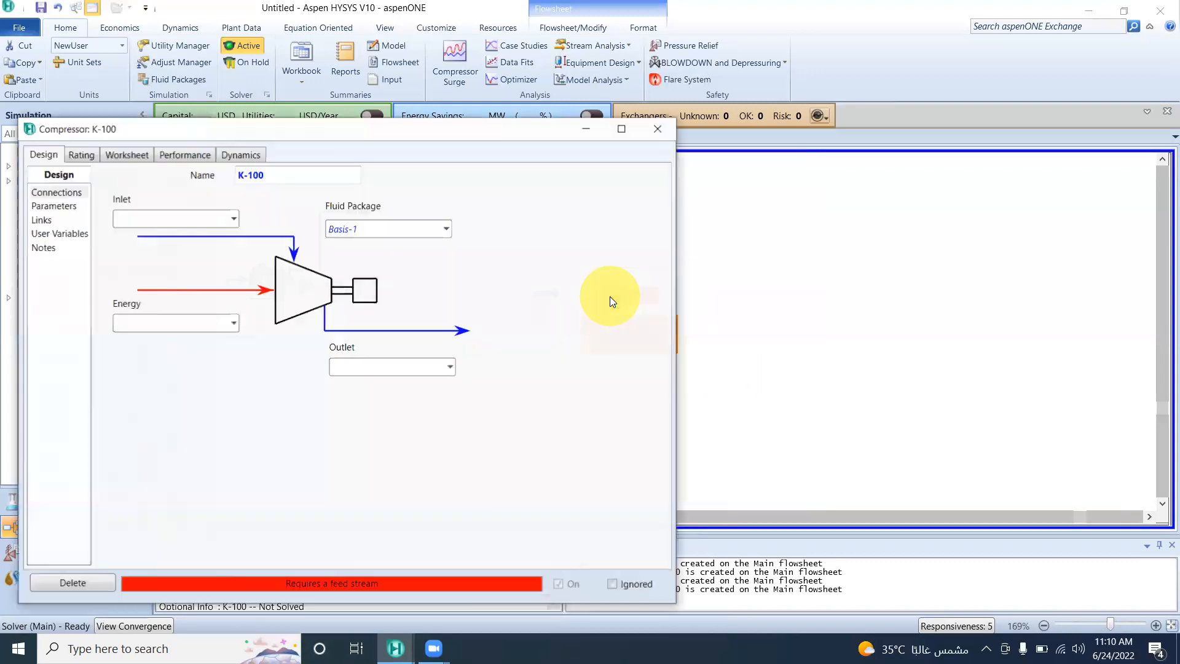
Step: Connect the compressor with stream 3 as inlet, new stream 4 as outlet and new energy stream Q
left_click(233, 218)
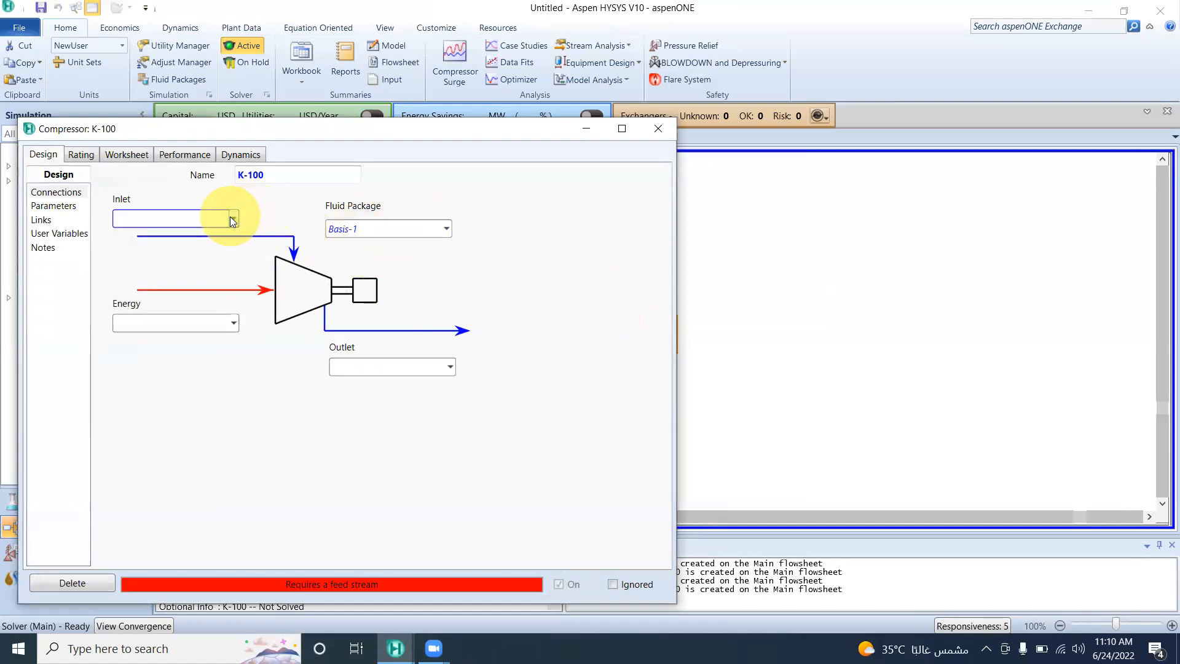
left_click(183, 252)
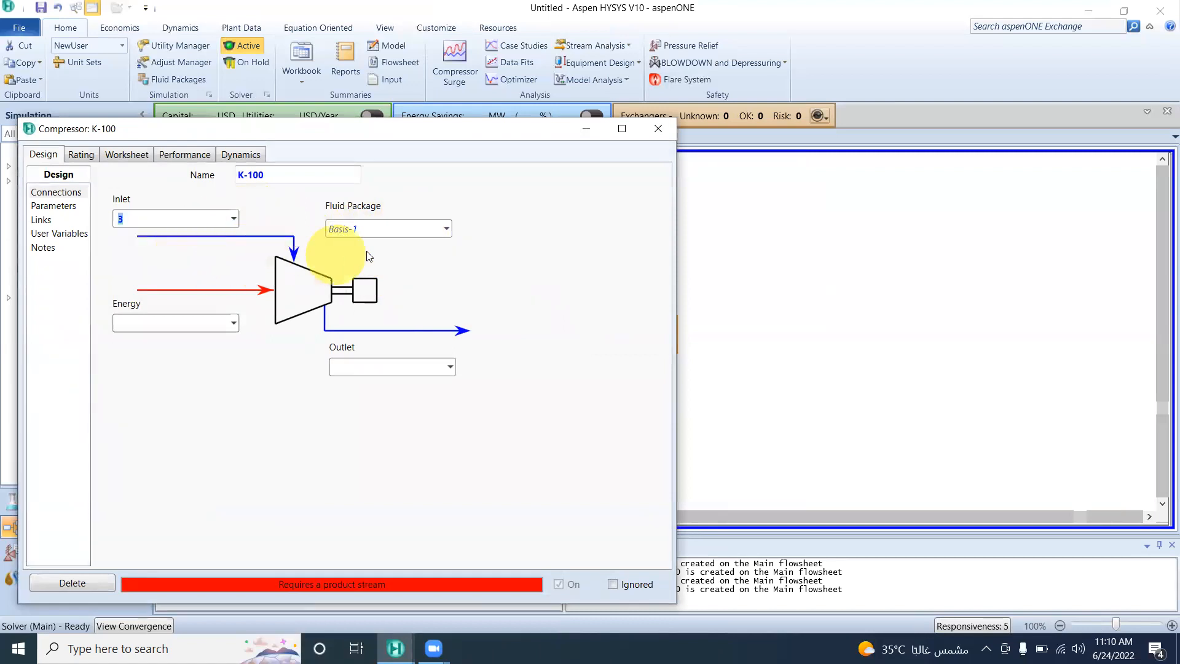
left_click(391, 364)
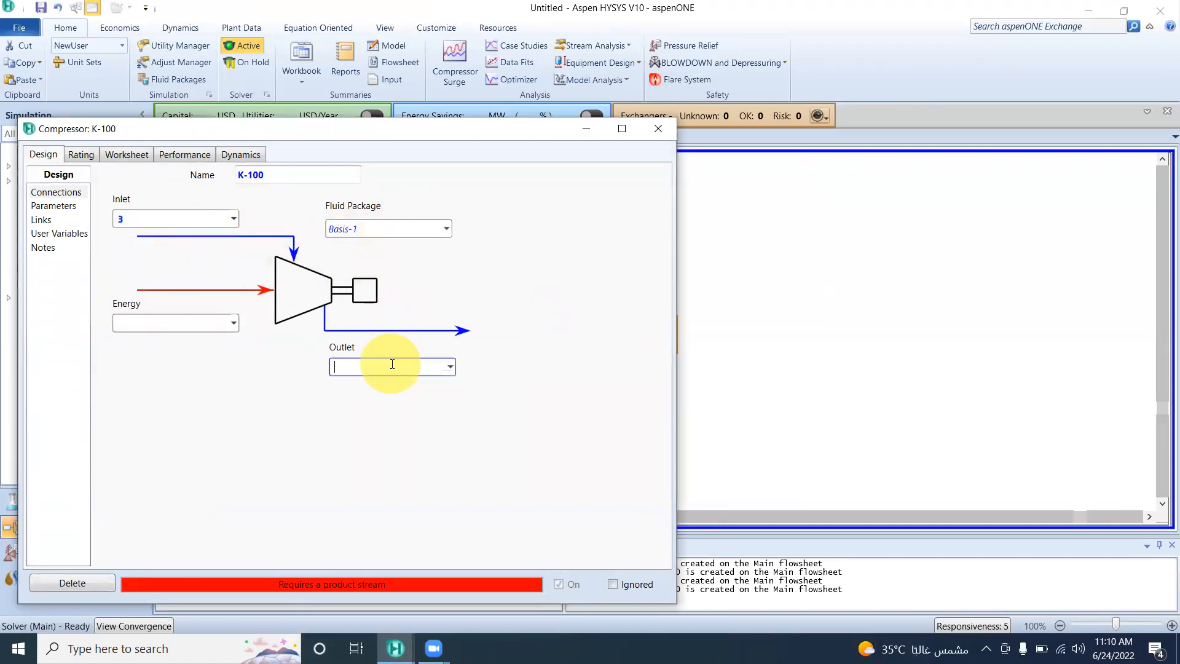
type("4")
key("Return")
left_click(193, 321)
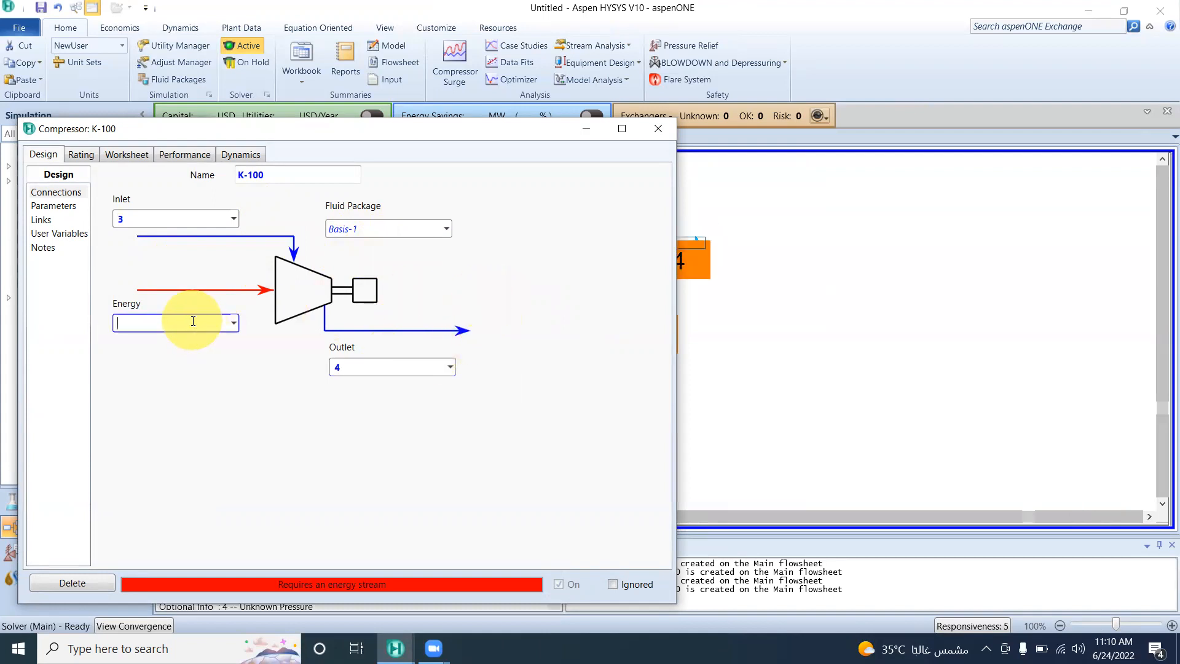
type("Q")
key("Return")
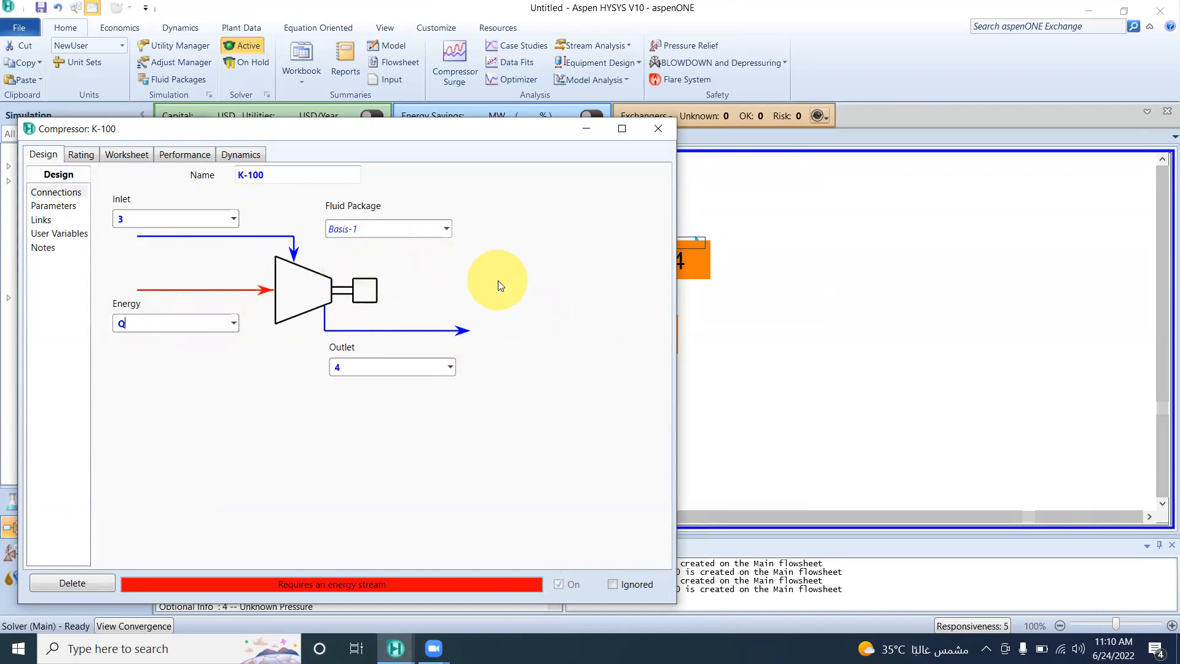
Step: Review the compressor's design parameters, set outlet stream 4's pressure to 345 kPa in its worksheet, and close the compressor's window
left_click(51, 206)
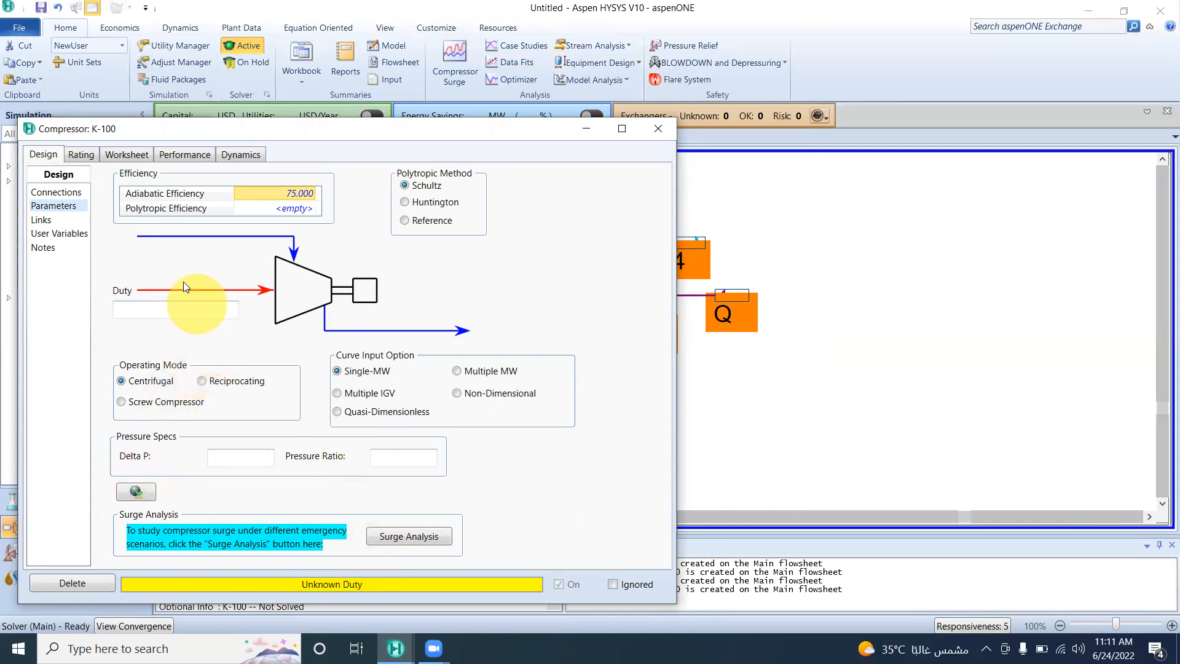
left_click(128, 156)
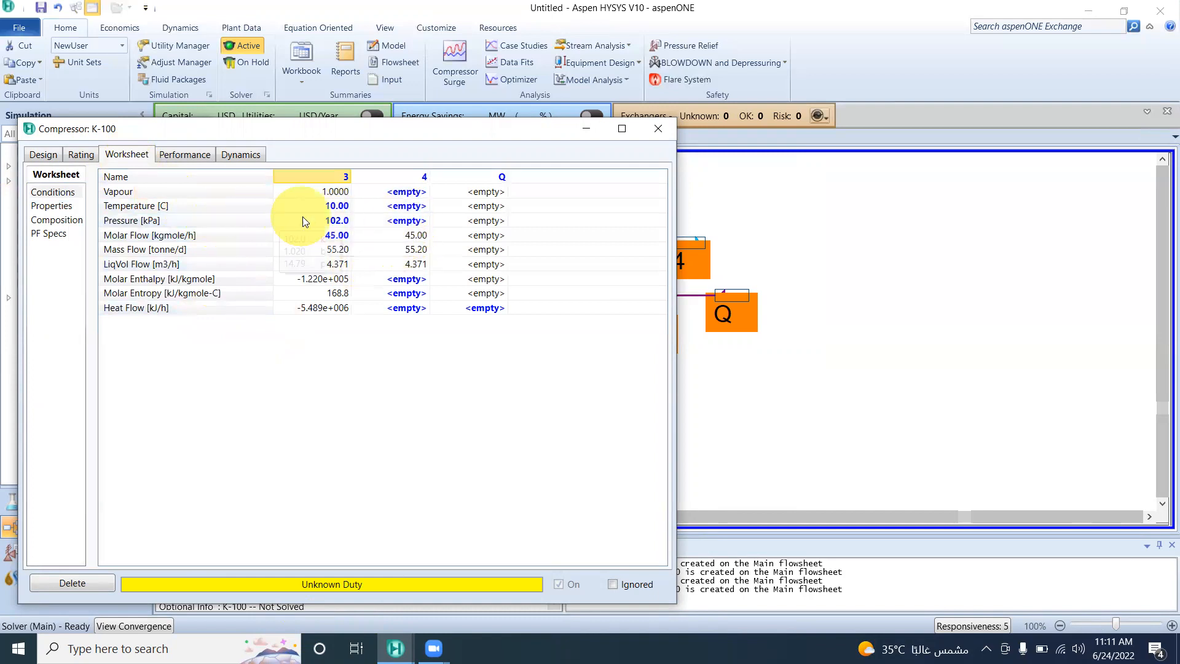
left_click(387, 220)
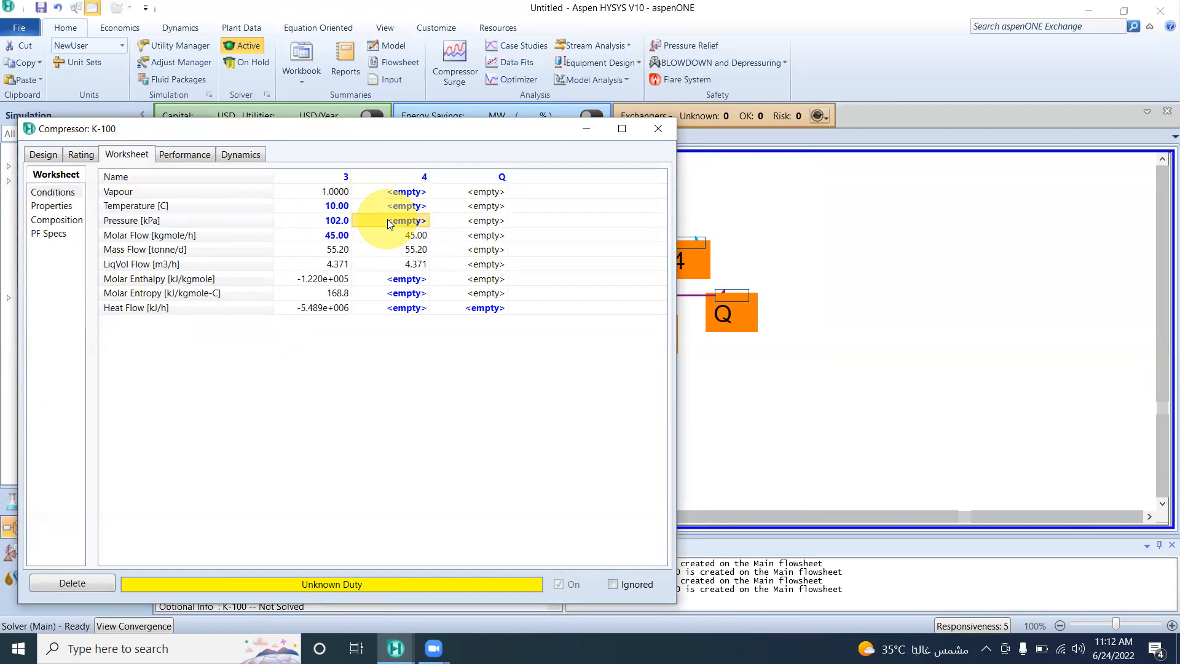
left_click(388, 220)
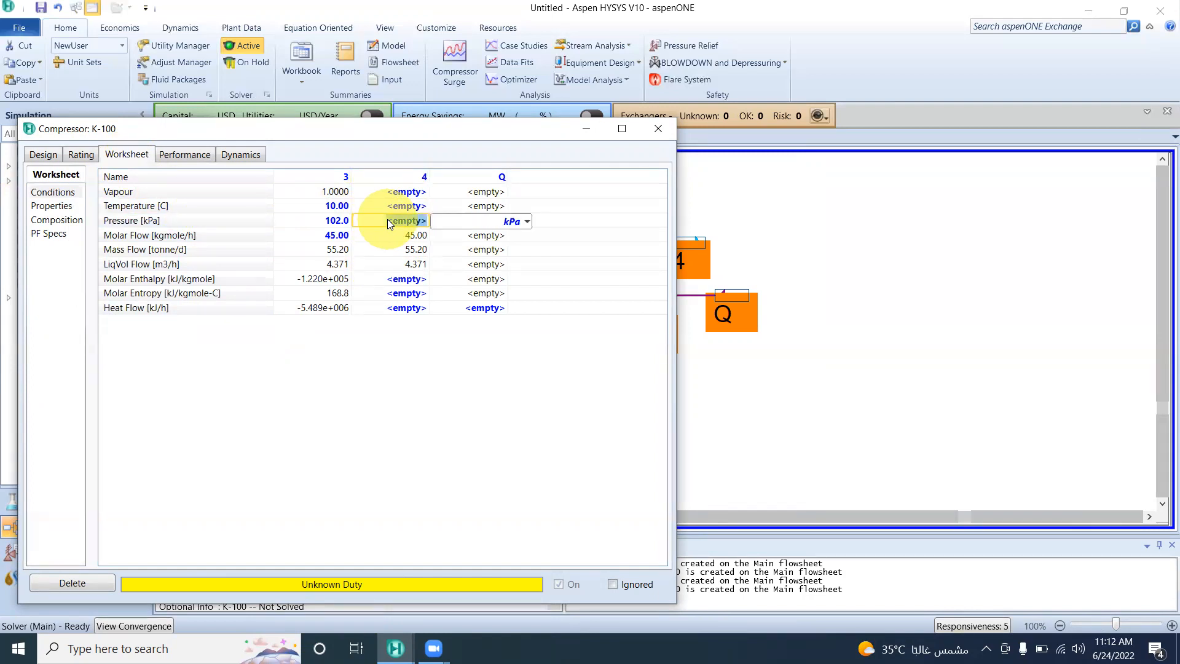
type("345")
key("Return")
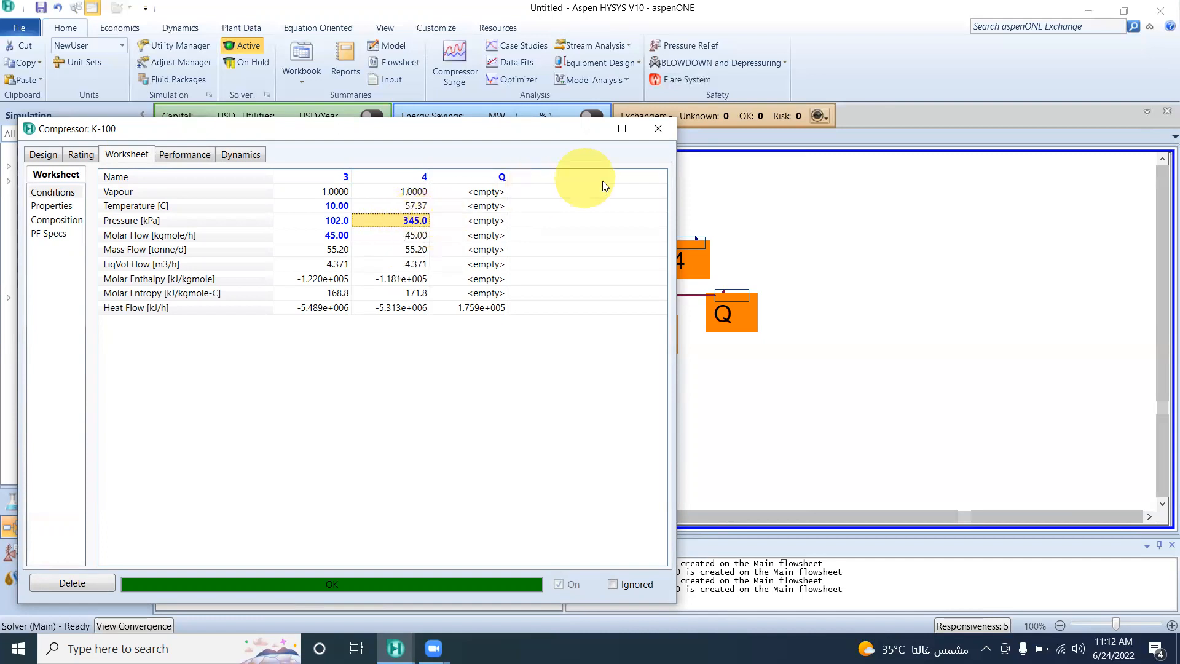
left_click(689, 138)
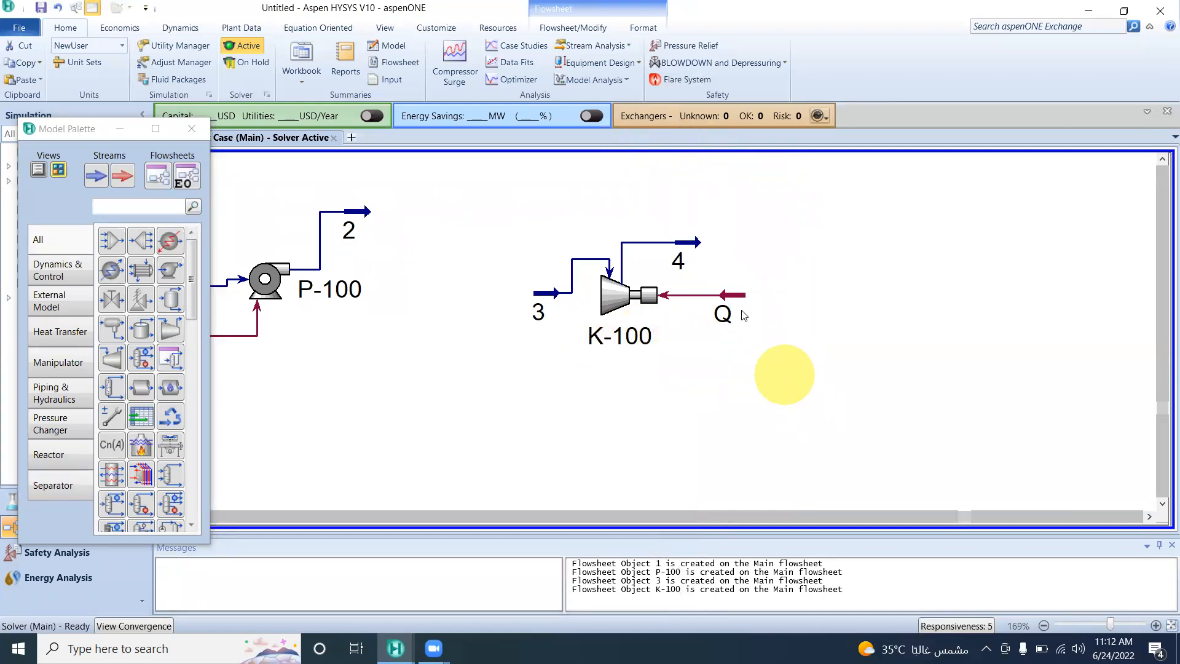
Step: Move stream 4 higher above the compressor and check its conditions in its worksheet
left_click_drag(699, 240, 698, 196)
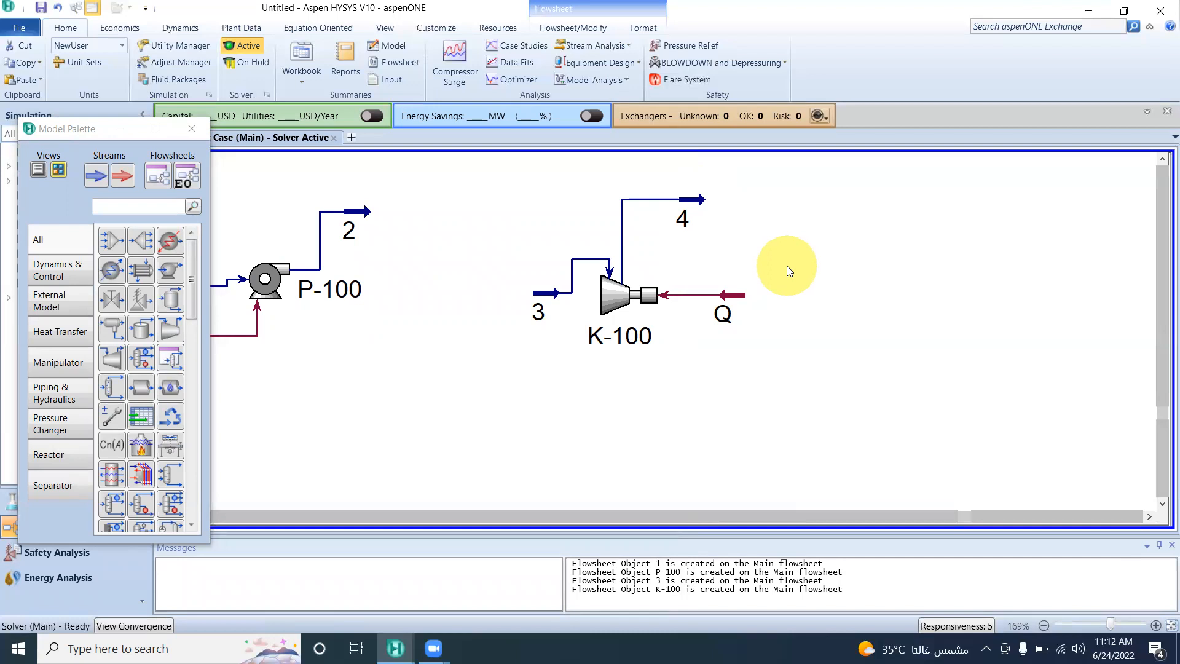
double_click(702, 200)
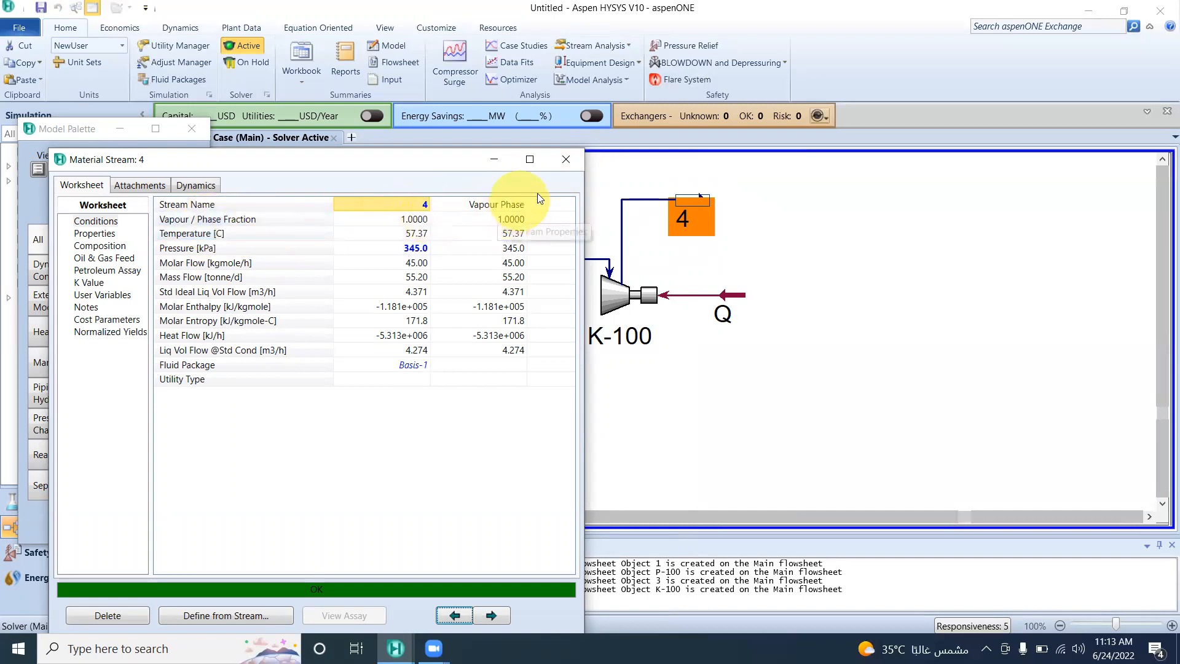
left_click(573, 166)
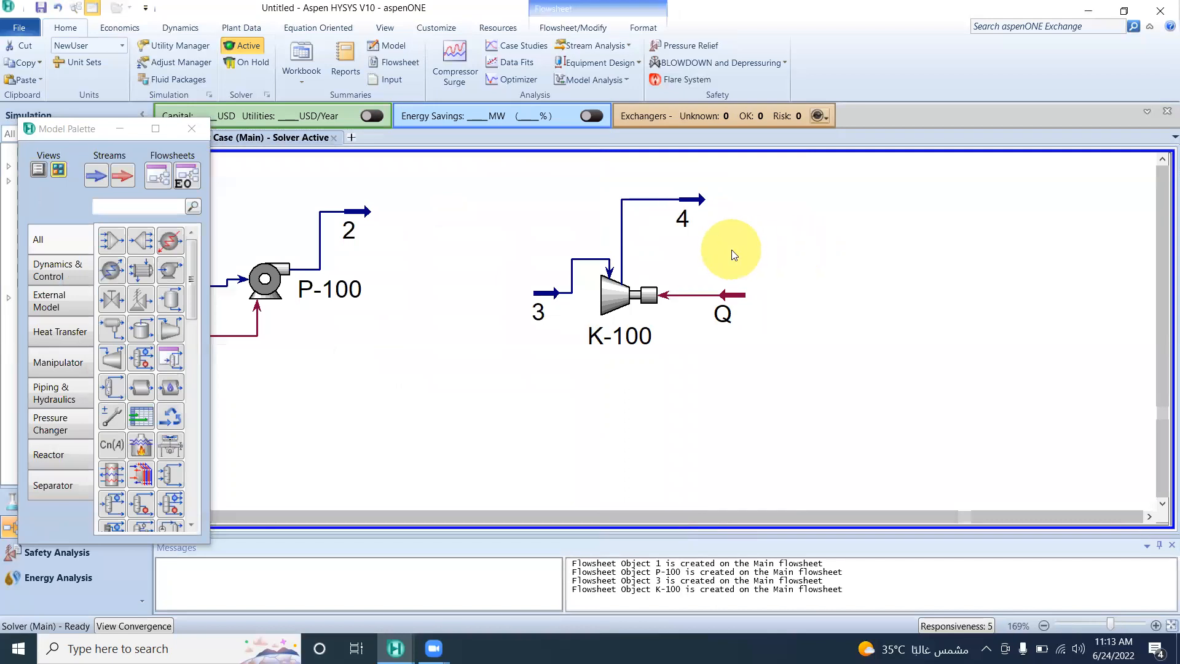
Step: Place a cooler on the flowsheet just beyond compressor outlet stream 4
left_click(113, 276)
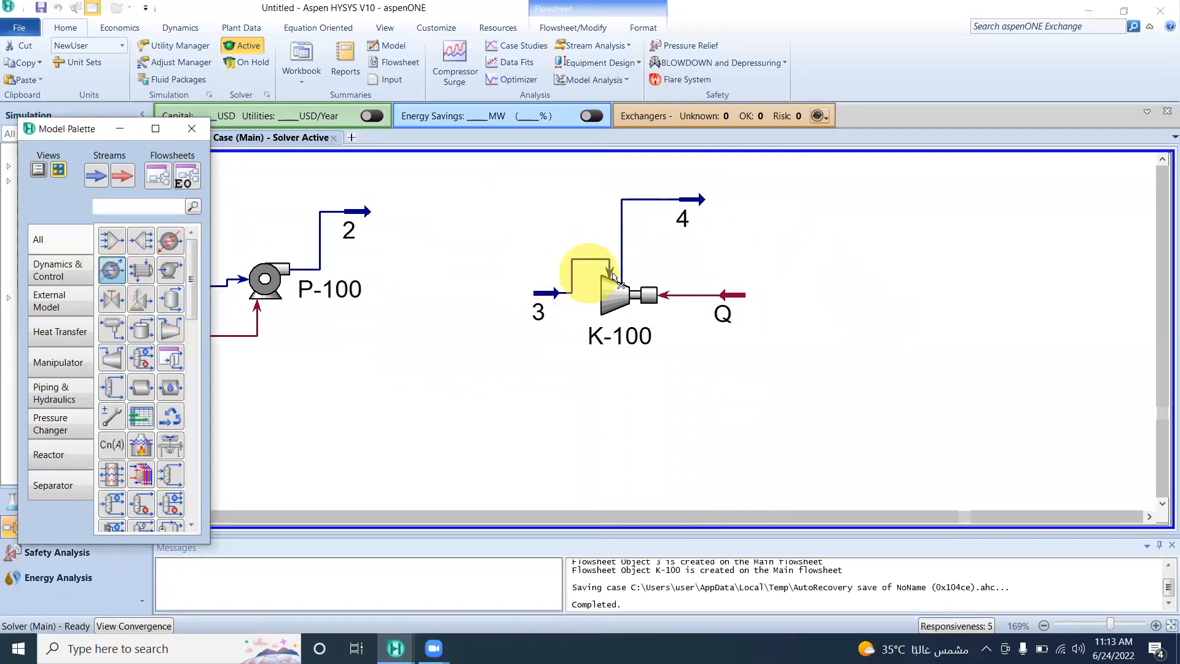
left_click(776, 232)
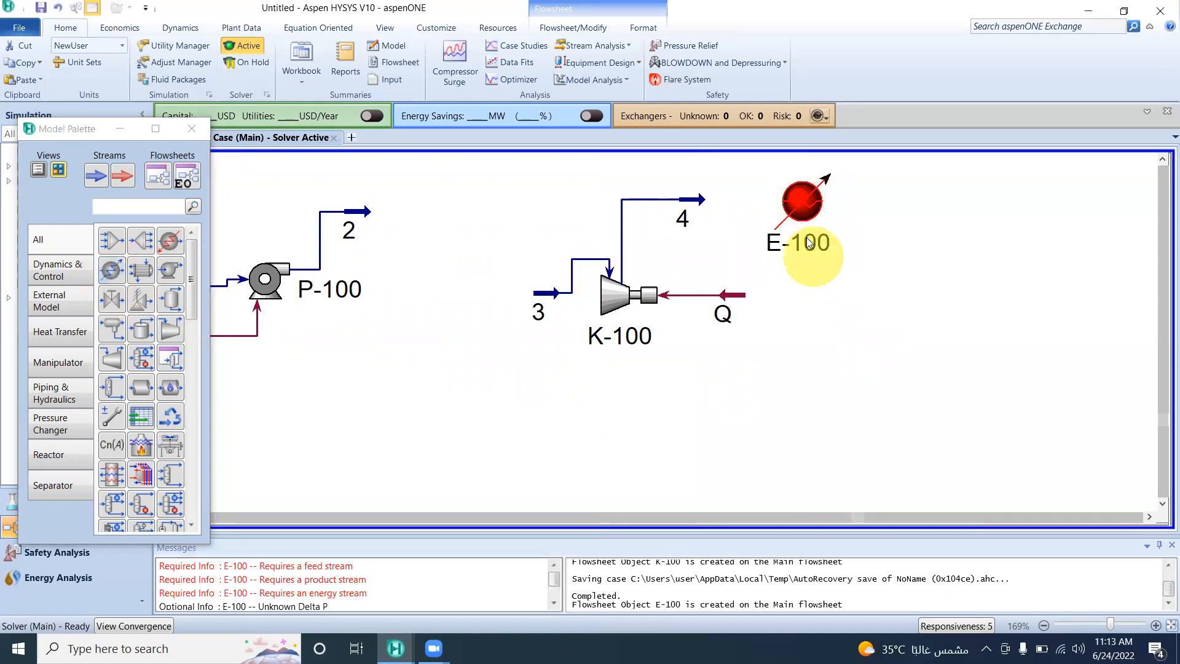
Step: Connect the cooler with stream 4 as inlet, new stream 5 as outlet and Q as its energy stream
double_click(802, 213)
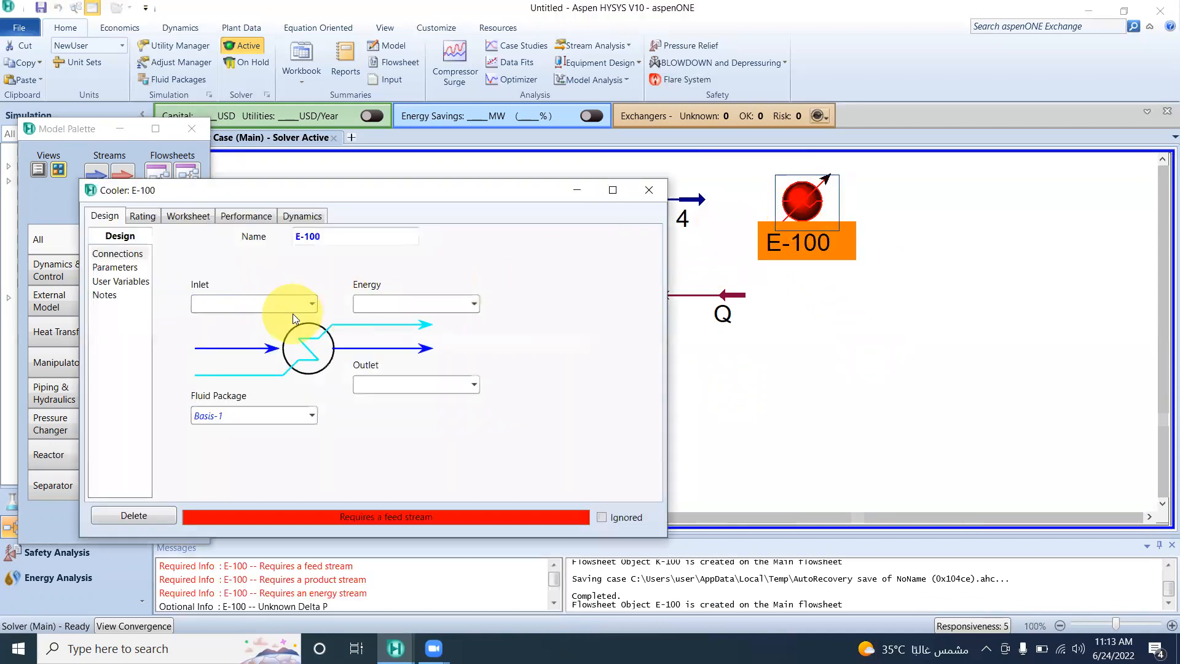
left_click(307, 304)
left_click(234, 339)
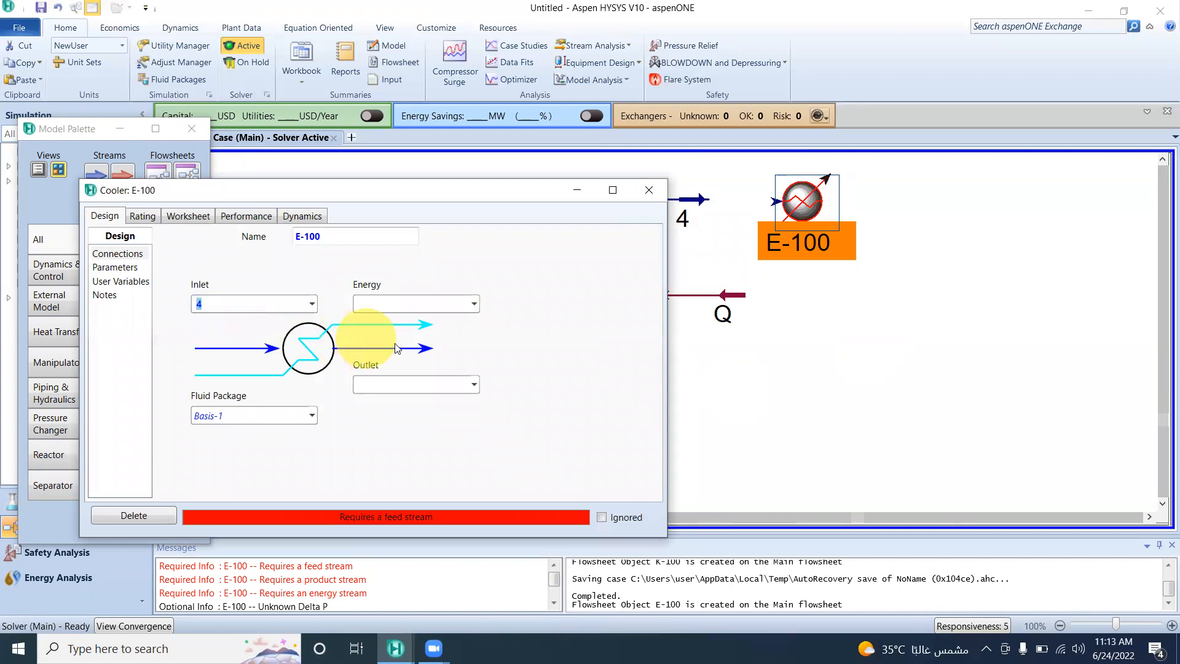
left_click(404, 388)
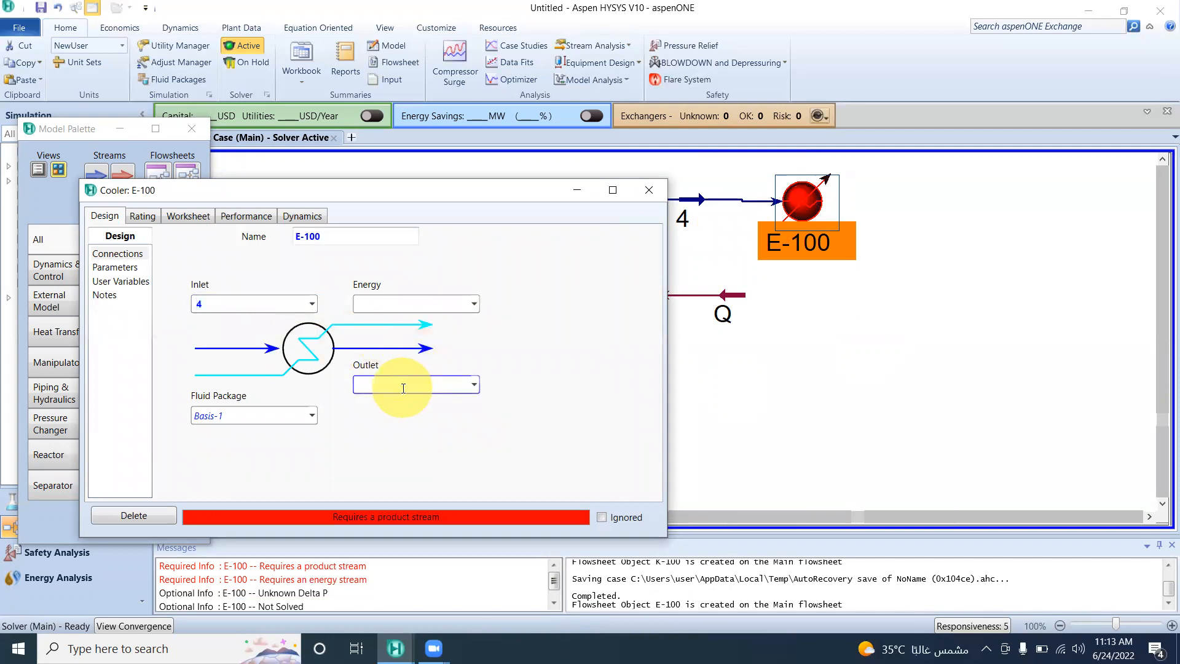
type("5")
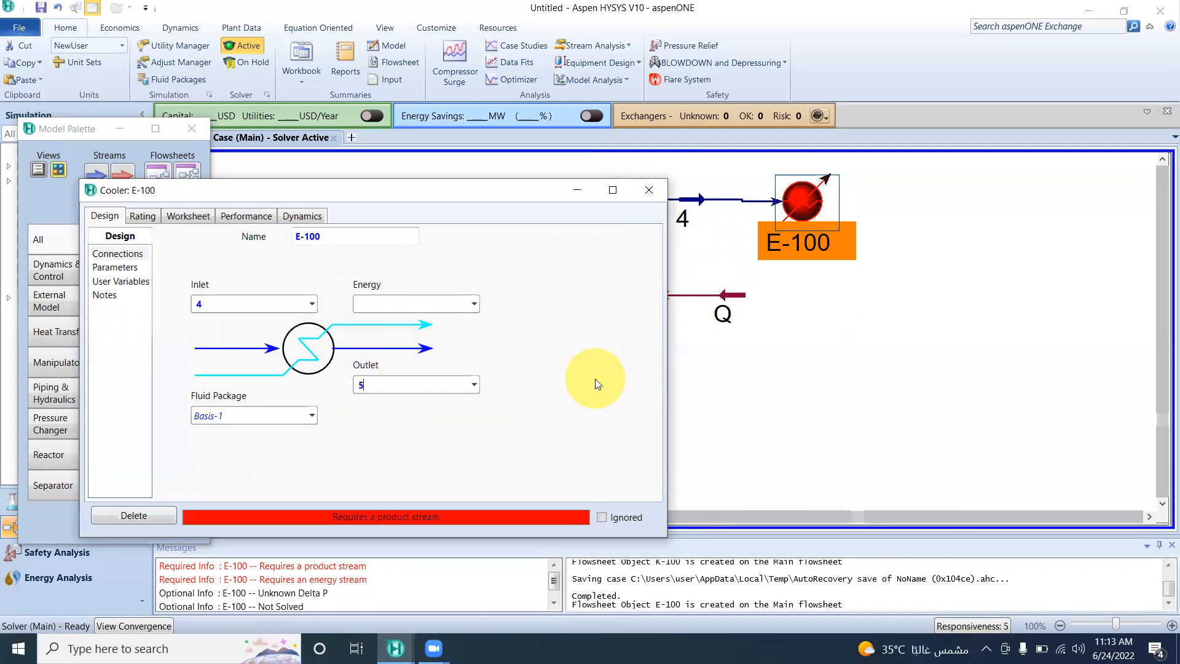
key("Return")
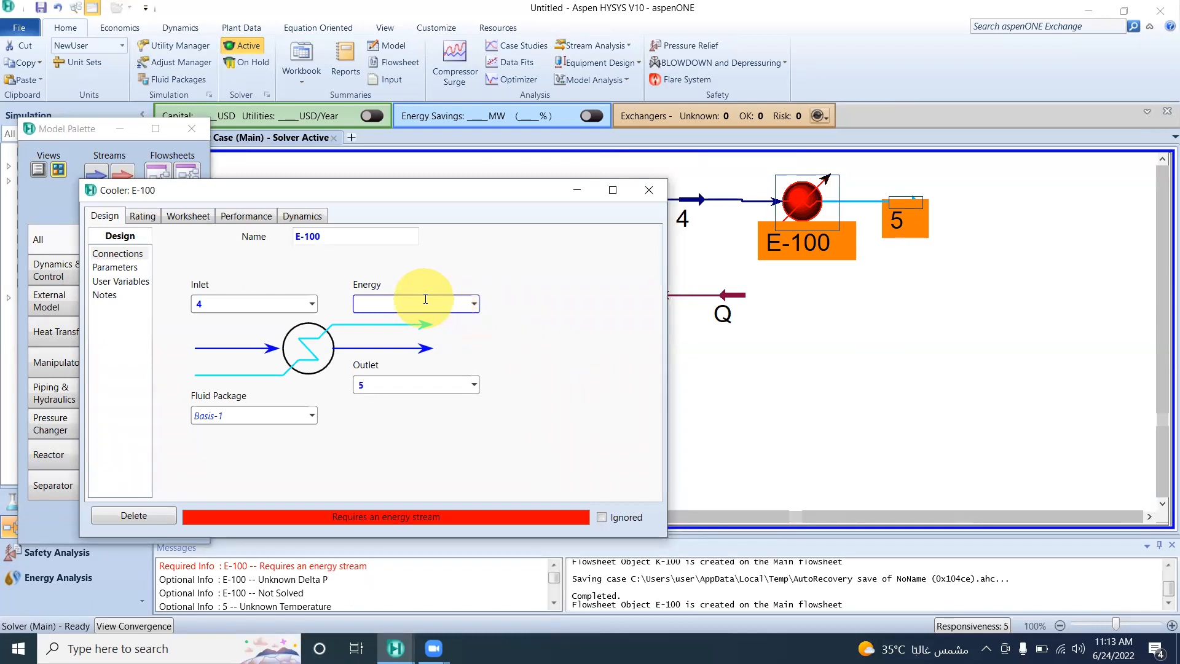
type("Q")
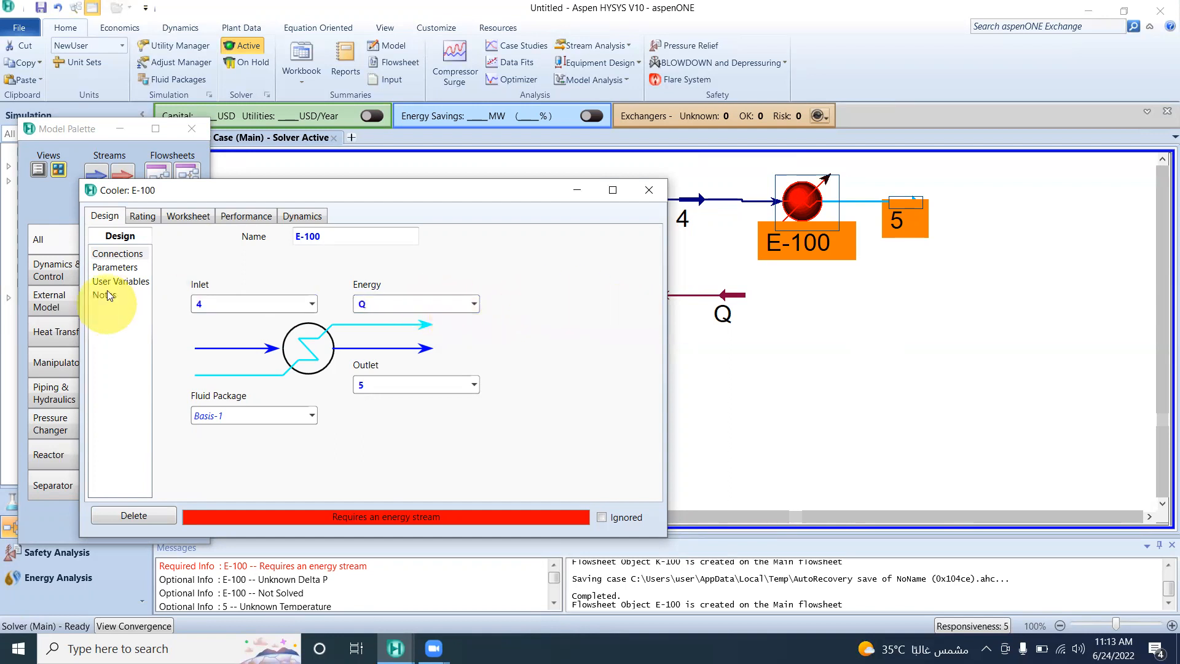
Step: Set the cooler's Delta P to 50 kPa and check the stream conditions in its worksheet
left_click(118, 269)
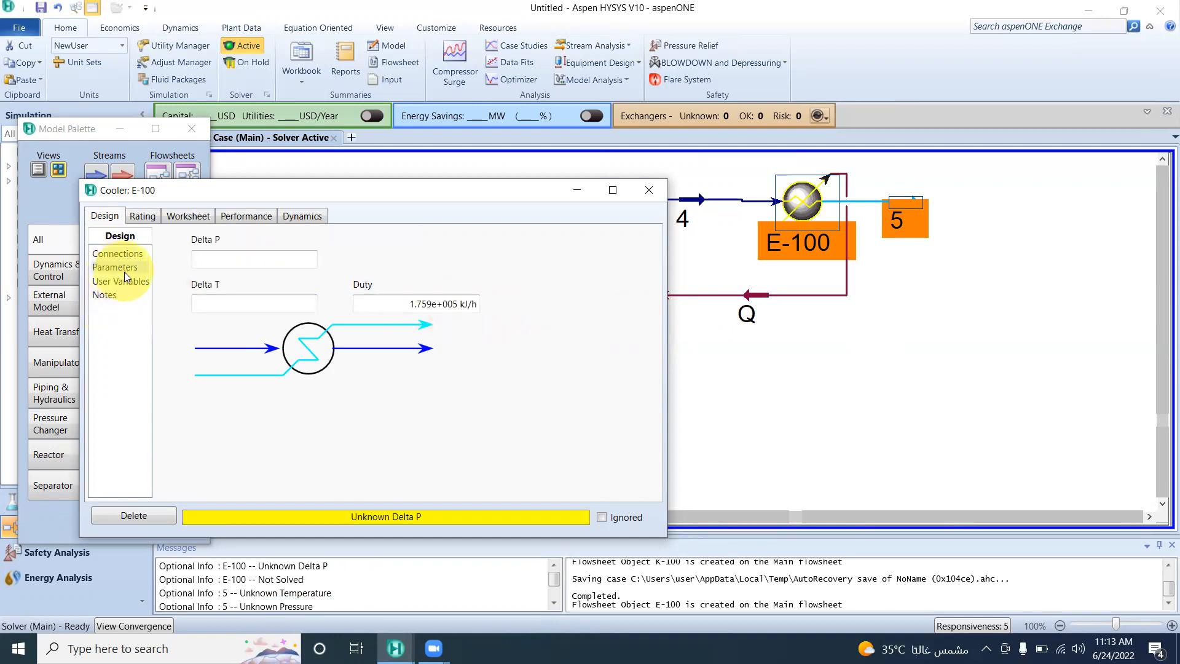
left_click(225, 262)
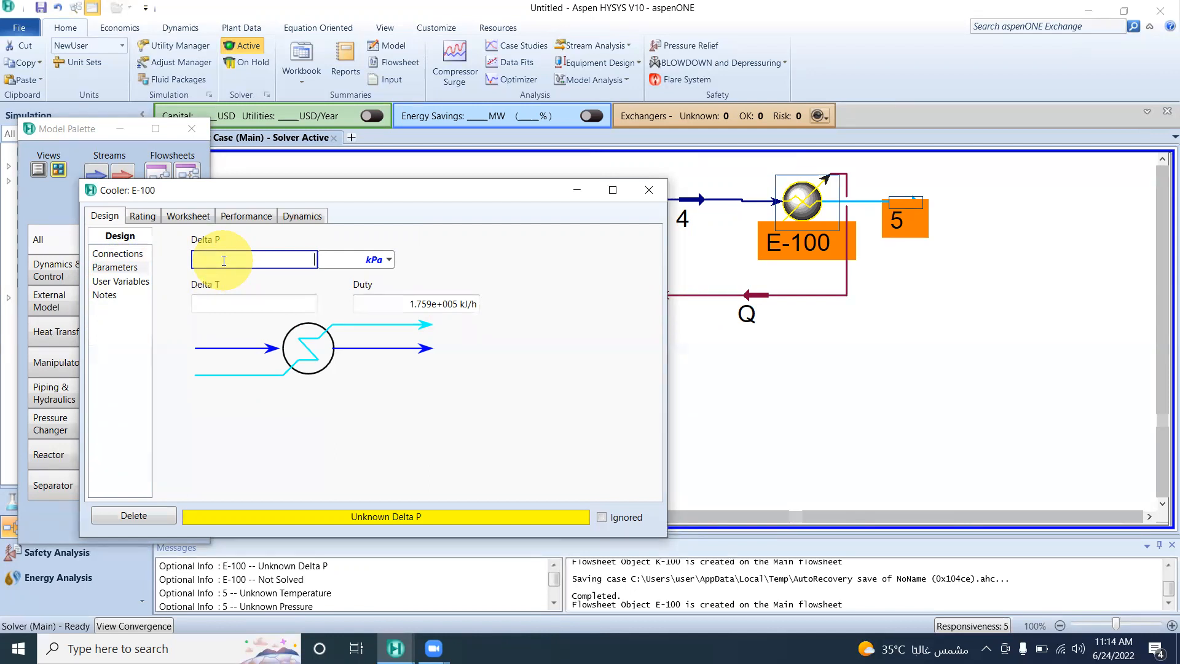
type("50")
key("Return")
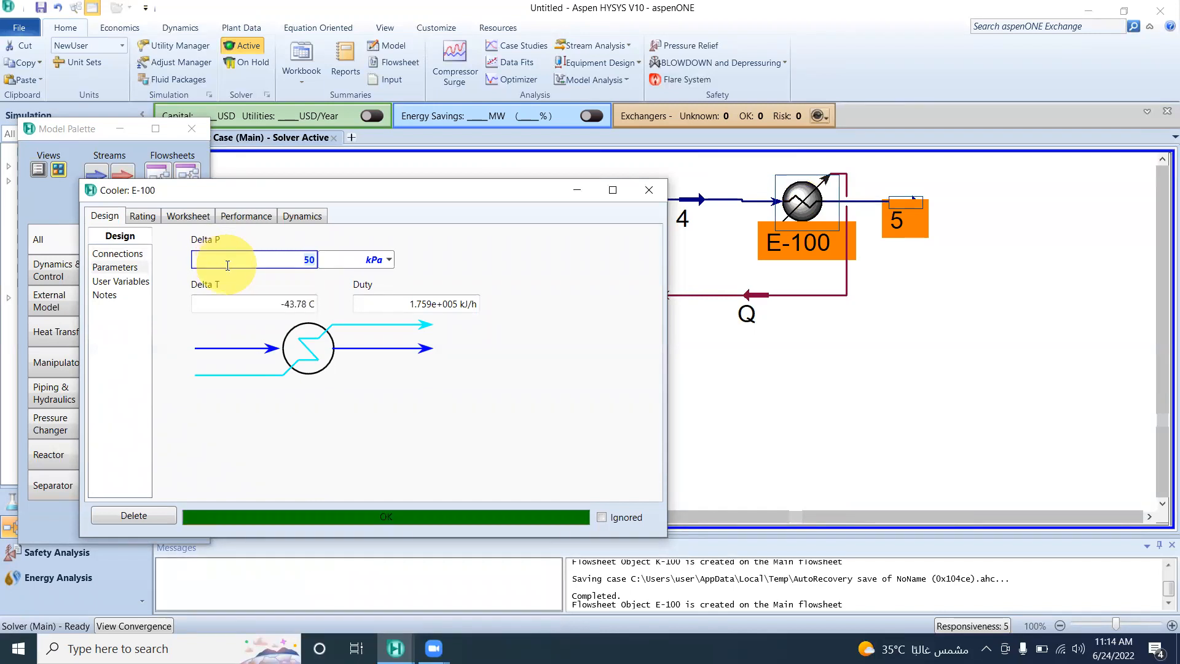
left_click(198, 219)
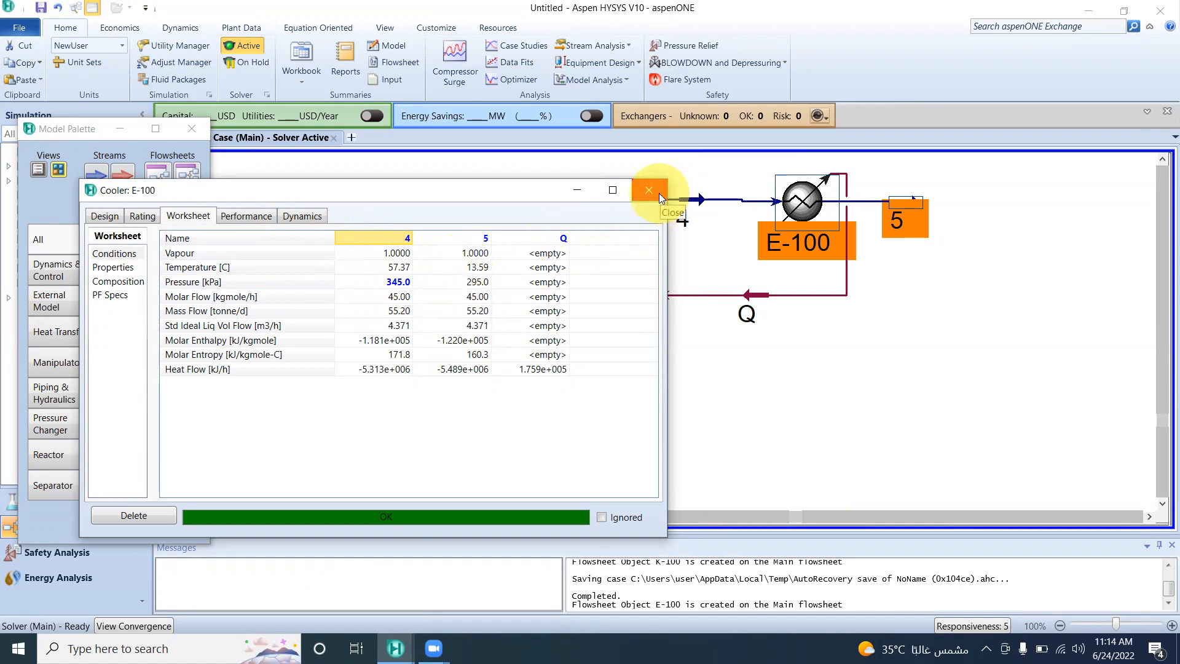
Step: Clear the cooler's Delta P specification in its design parameters
left_click(112, 213)
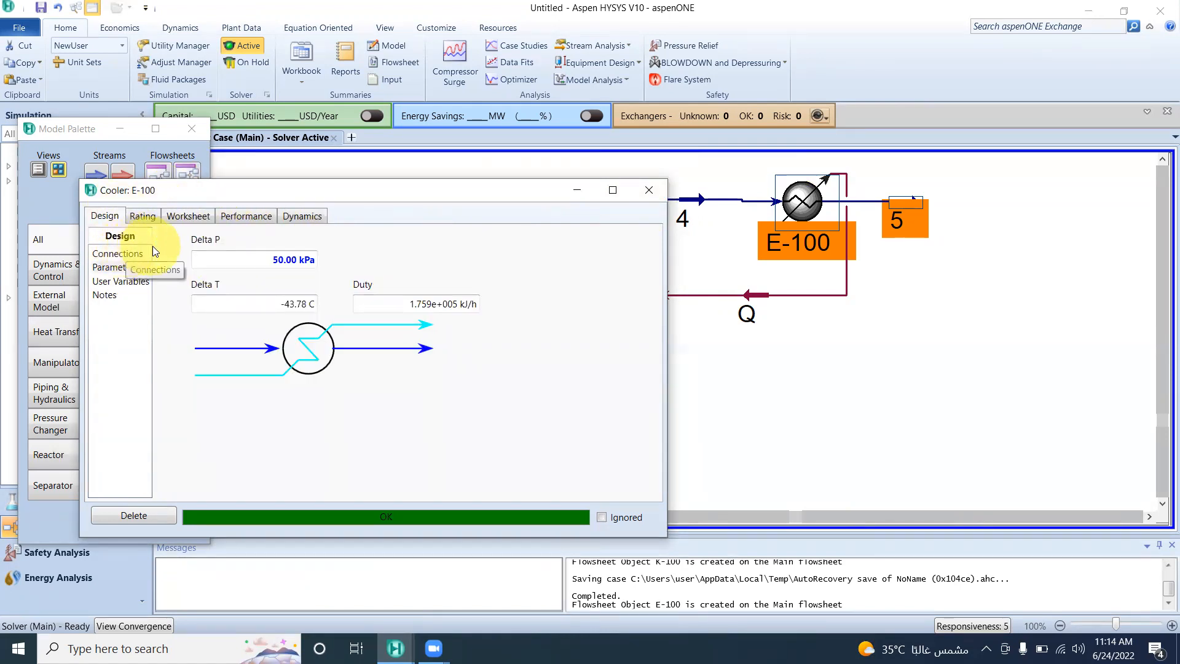
left_click(273, 259)
key("Delete")
Step: Set outlet stream 5's temperature to 5 °C in the cooler's worksheet and dismiss the warning
left_click(205, 219)
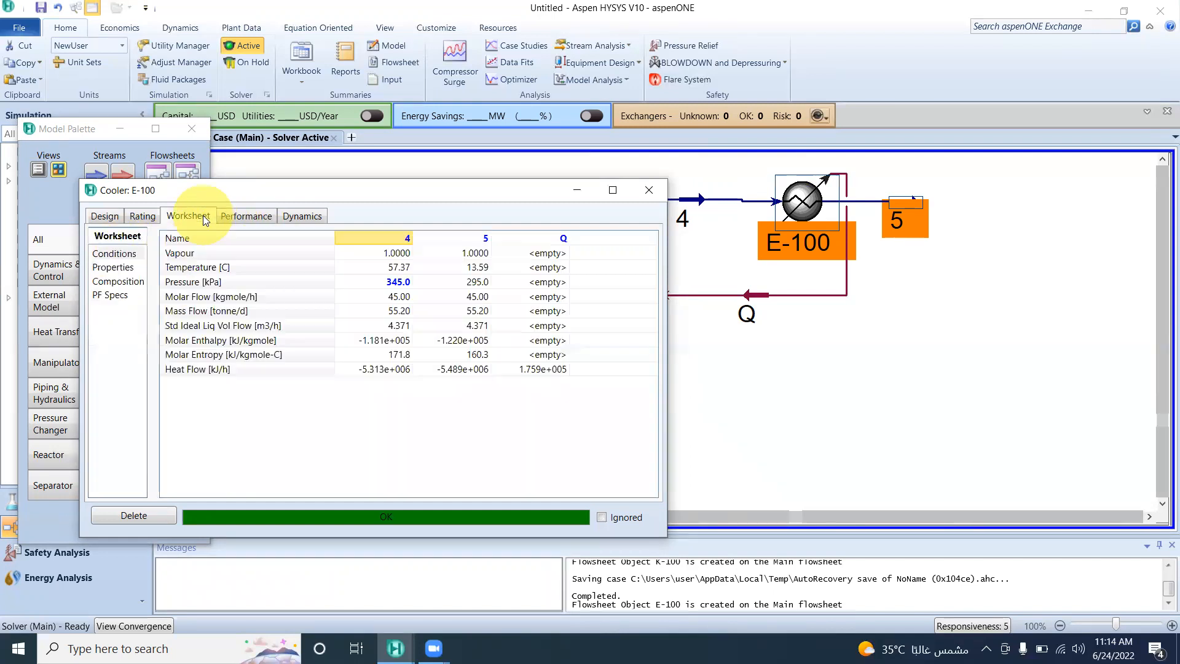
left_click(459, 268)
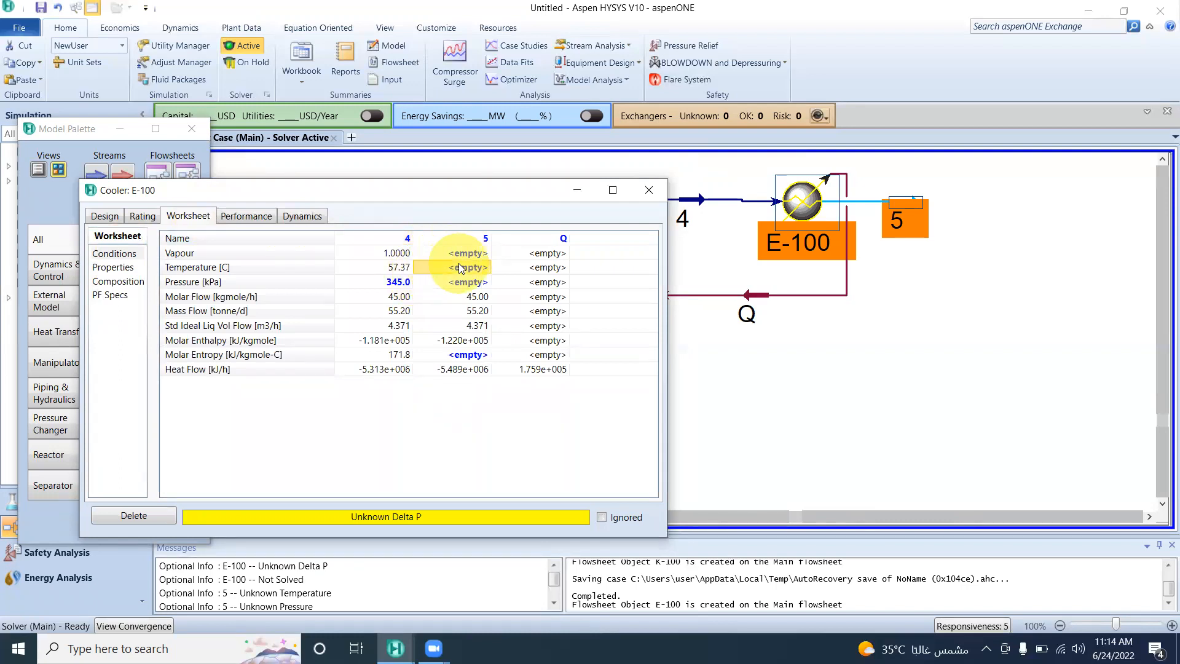
type("5")
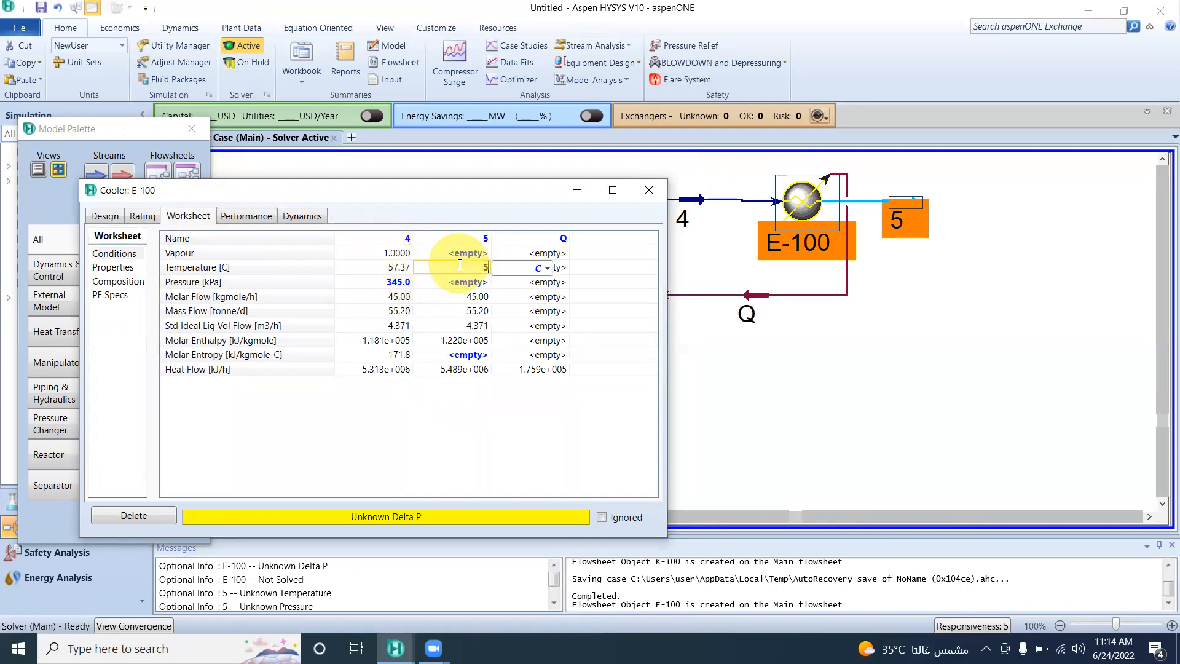
key("Return")
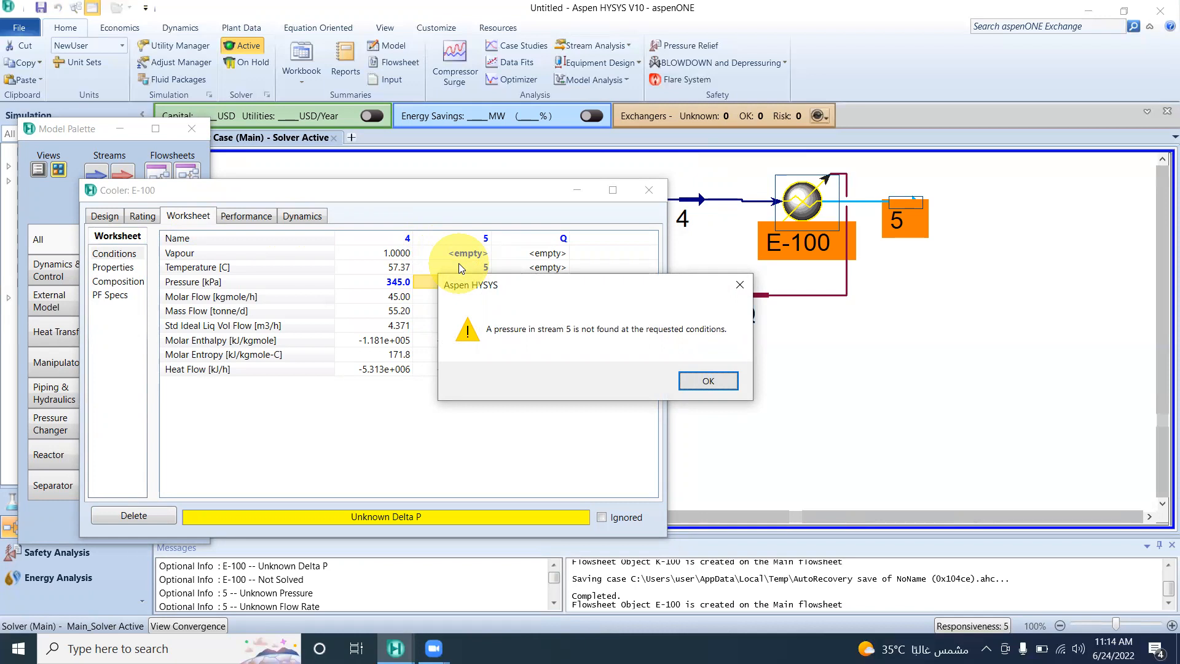
left_click(740, 289)
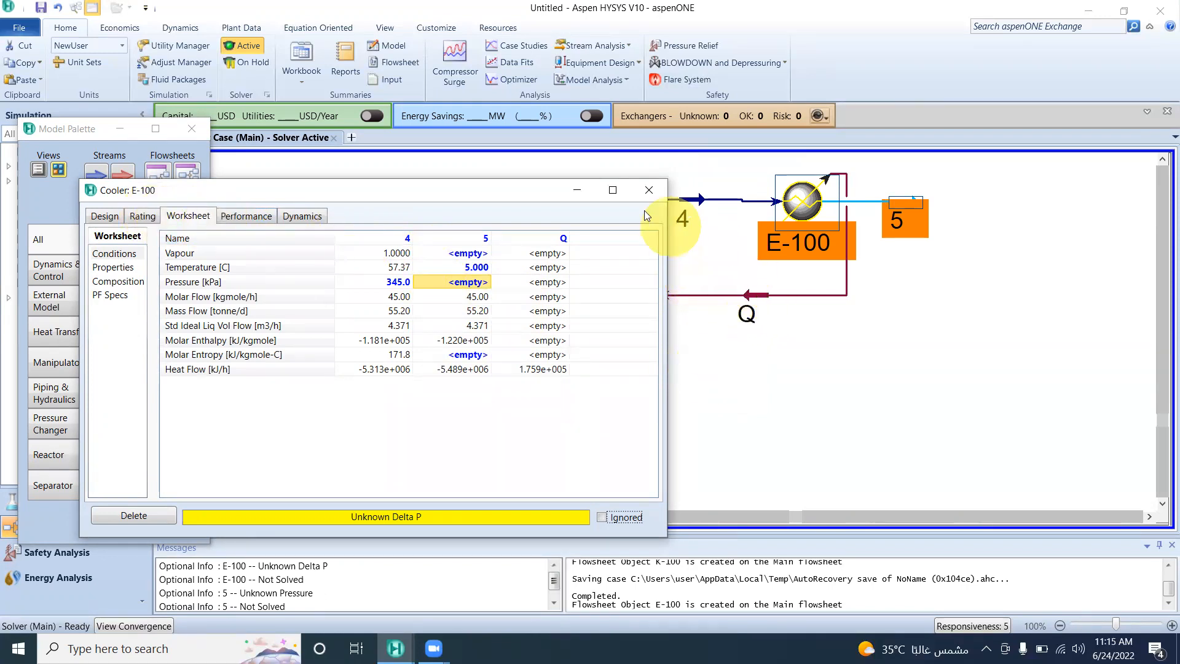
Step: Replace the cooler's energy stream with a new one named CQ and check the connections on the flowsheet
left_click_drag(521, 194, 483, 236)
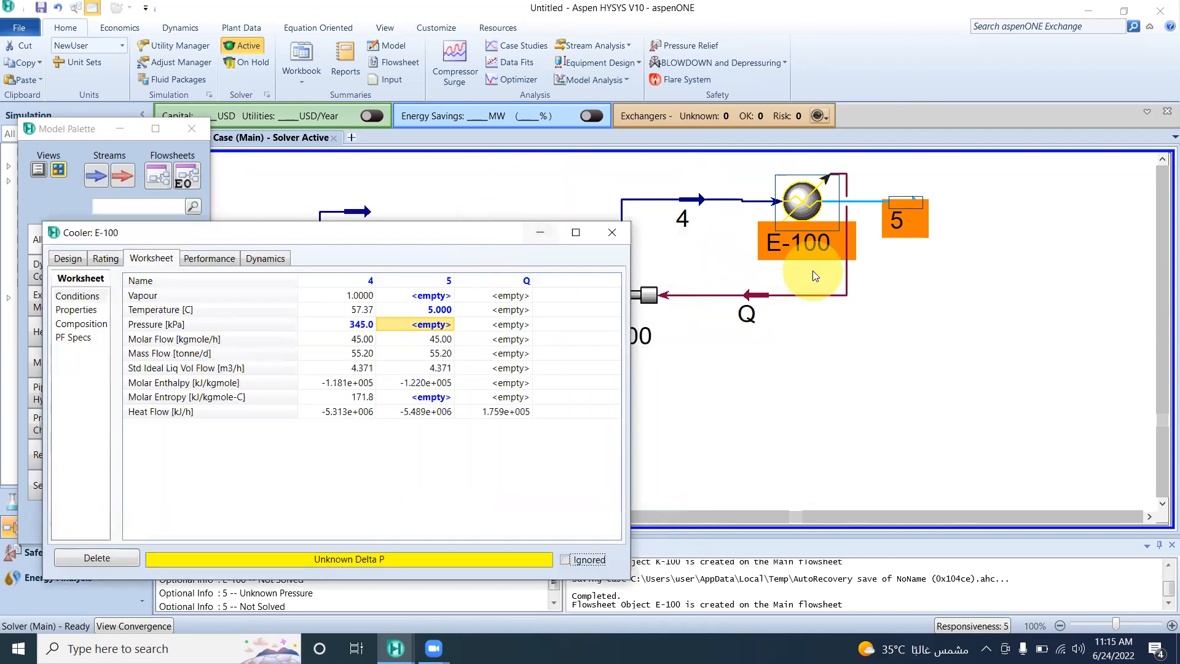
left_click_drag(392, 223, 418, 483)
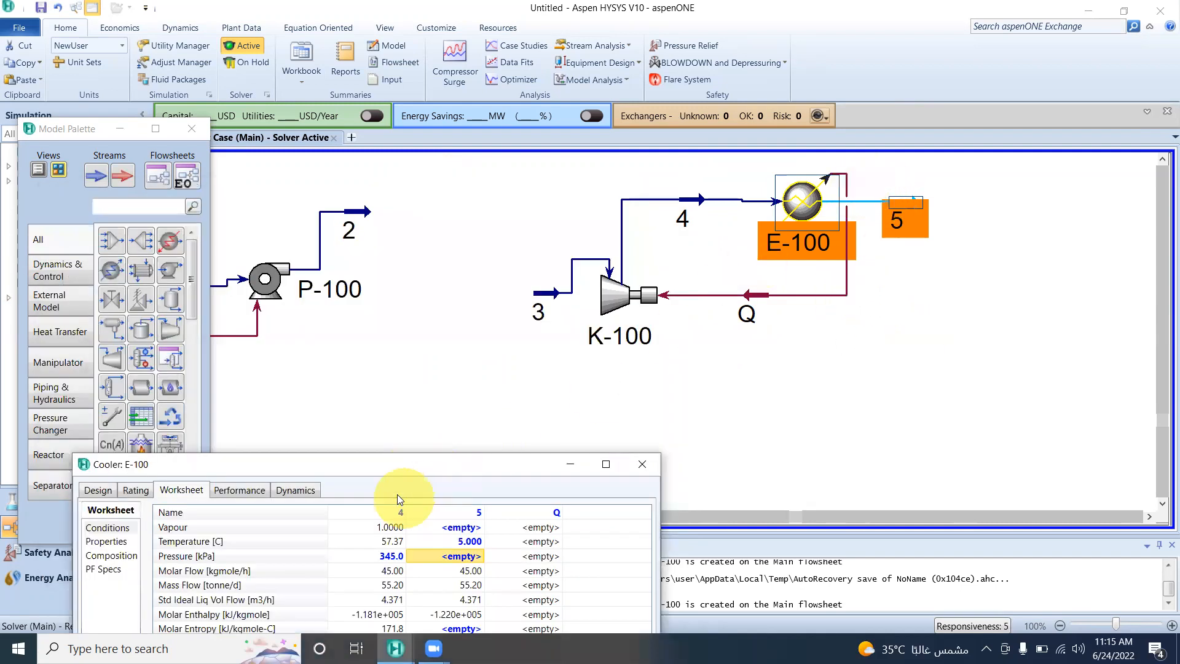
left_click_drag(417, 462, 487, 199)
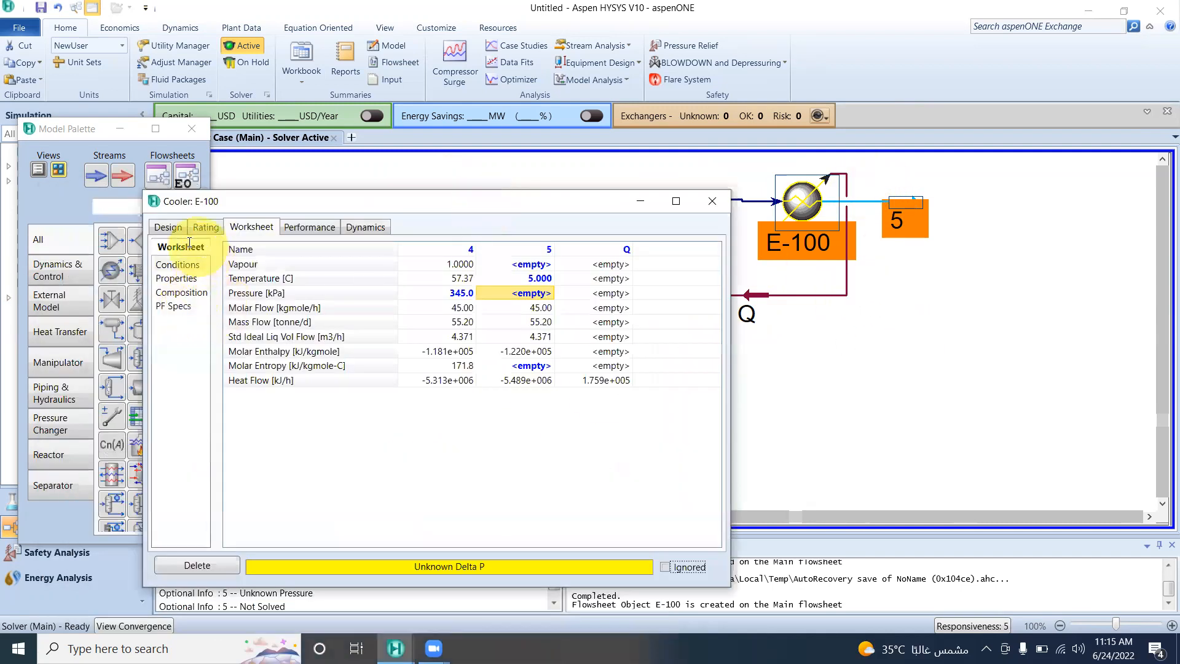
left_click(177, 230)
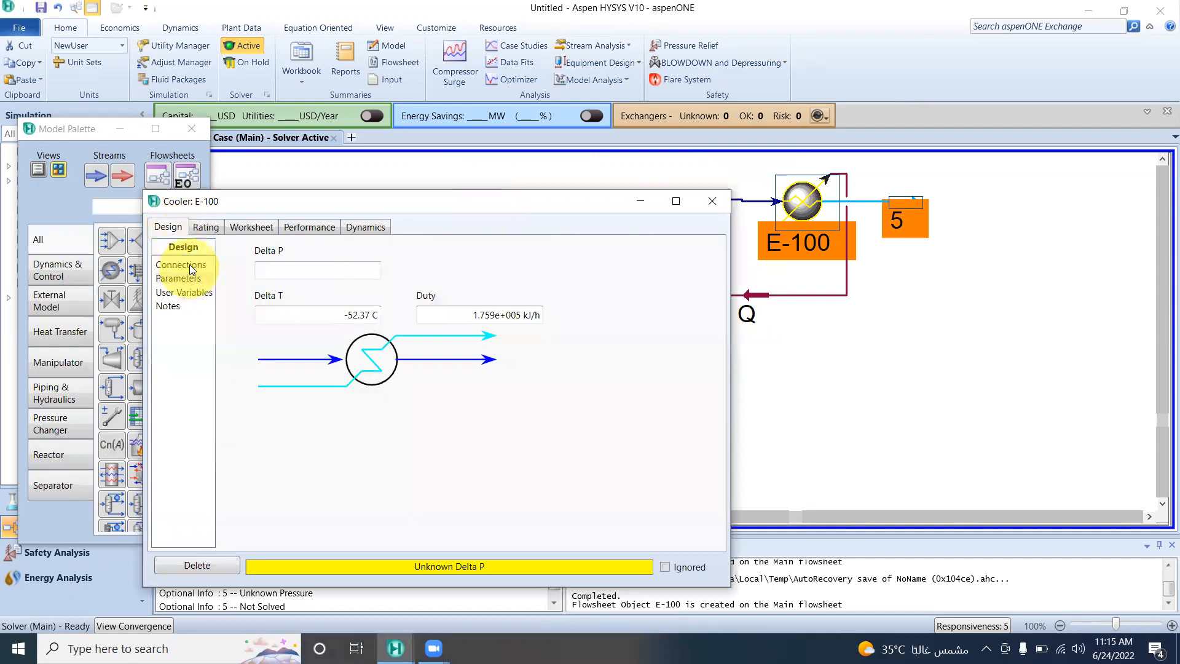
left_click(190, 265)
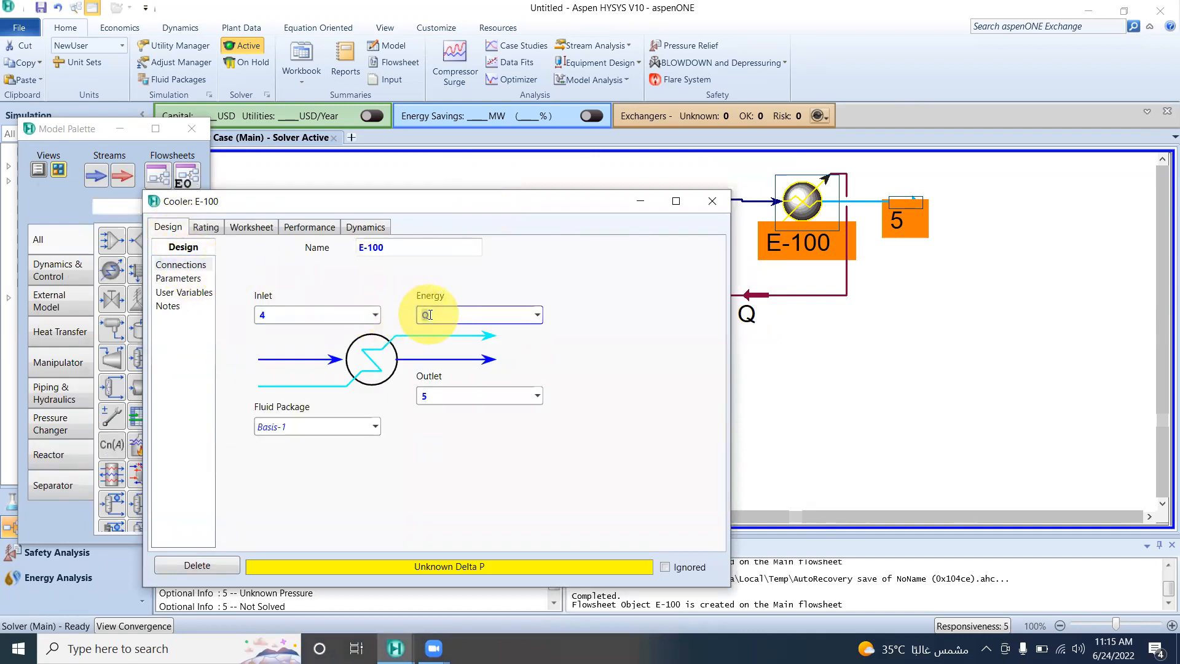
type("CQ")
key("Return")
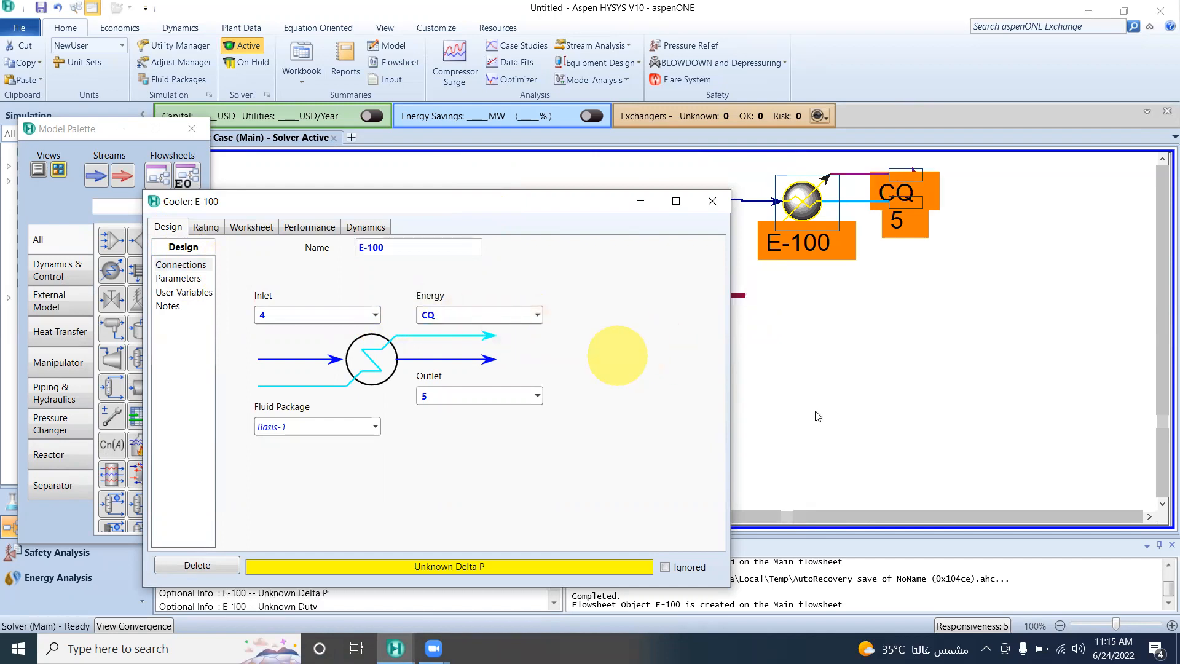
left_click(994, 373)
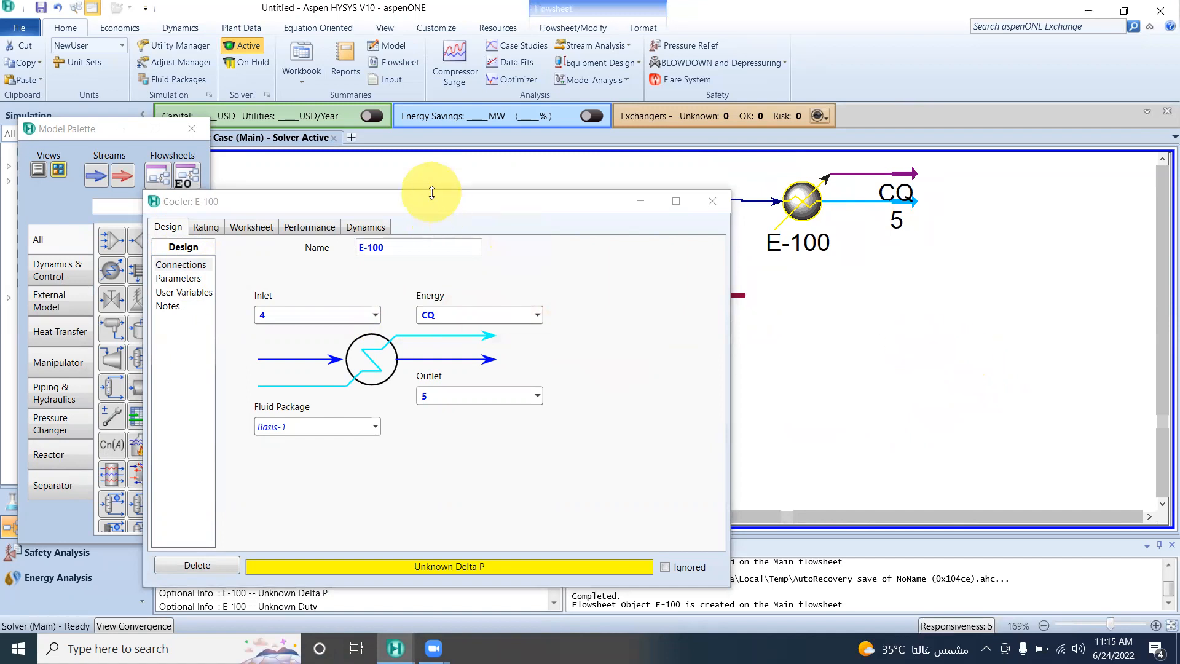
left_click(434, 218)
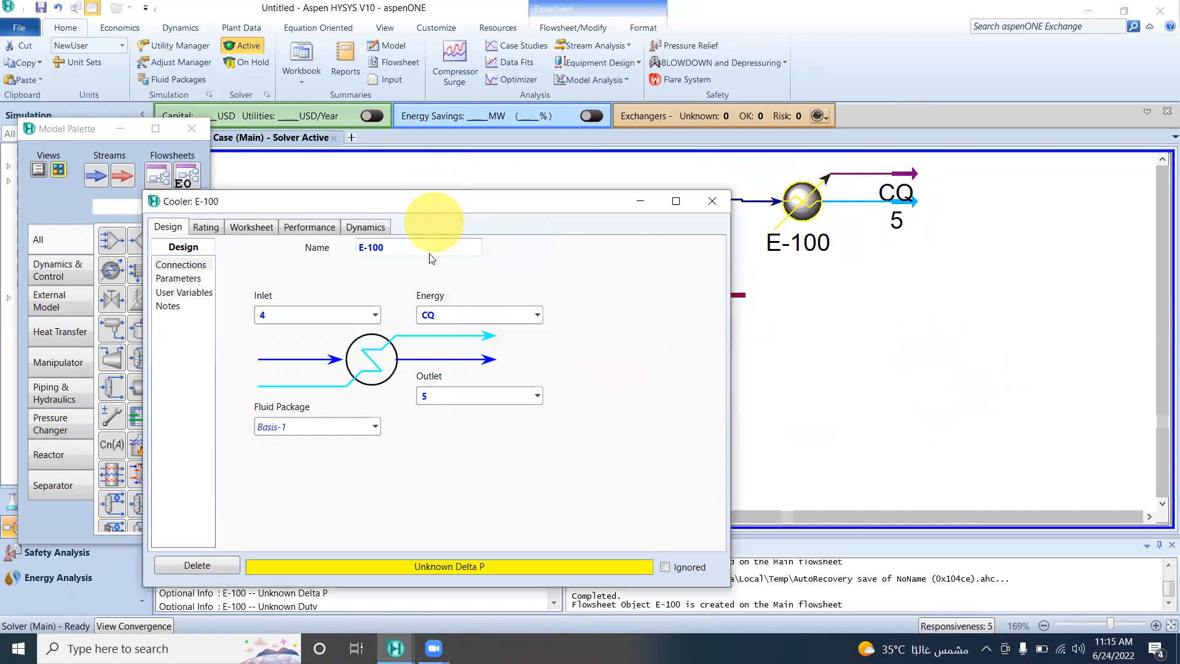
left_click_drag(445, 201, 384, 438)
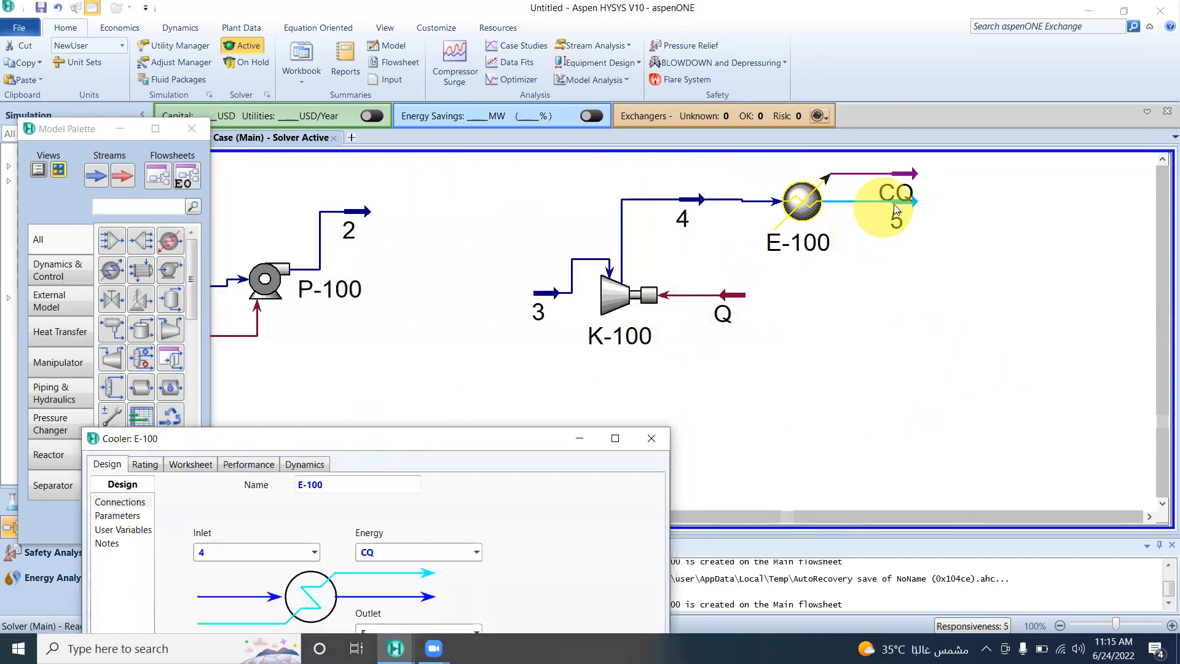
left_click_drag(528, 436, 541, 232)
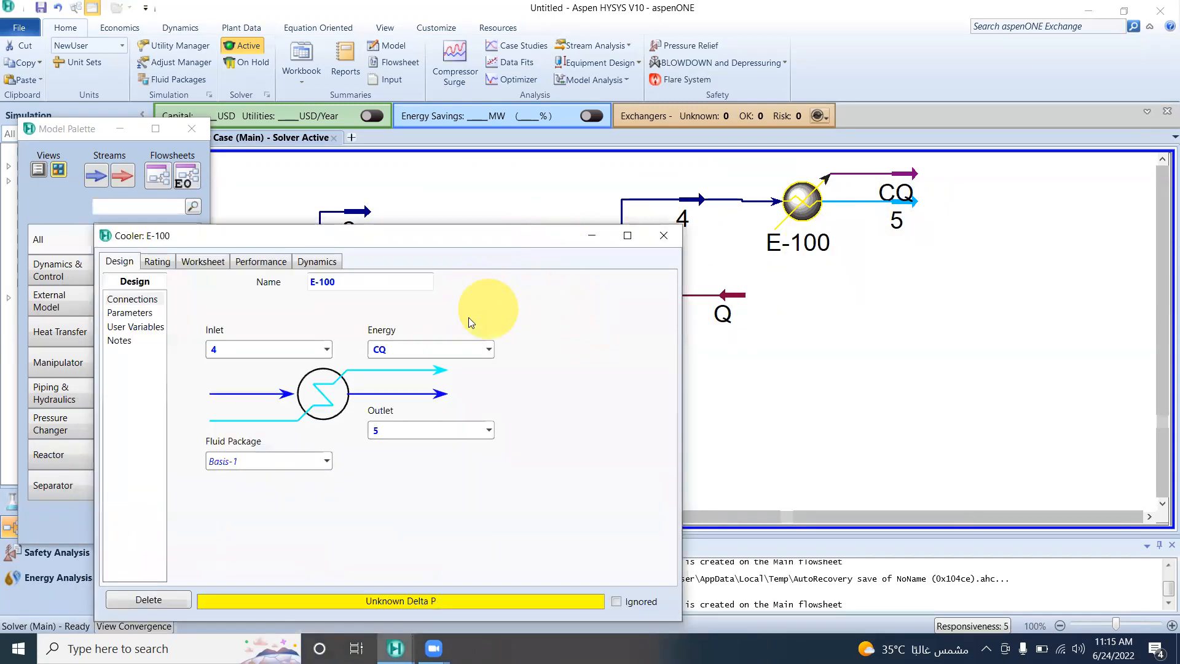
Step: Set the cooler's Delta P to 50 kPa and review the stream conditions in its worksheet
left_click(206, 263)
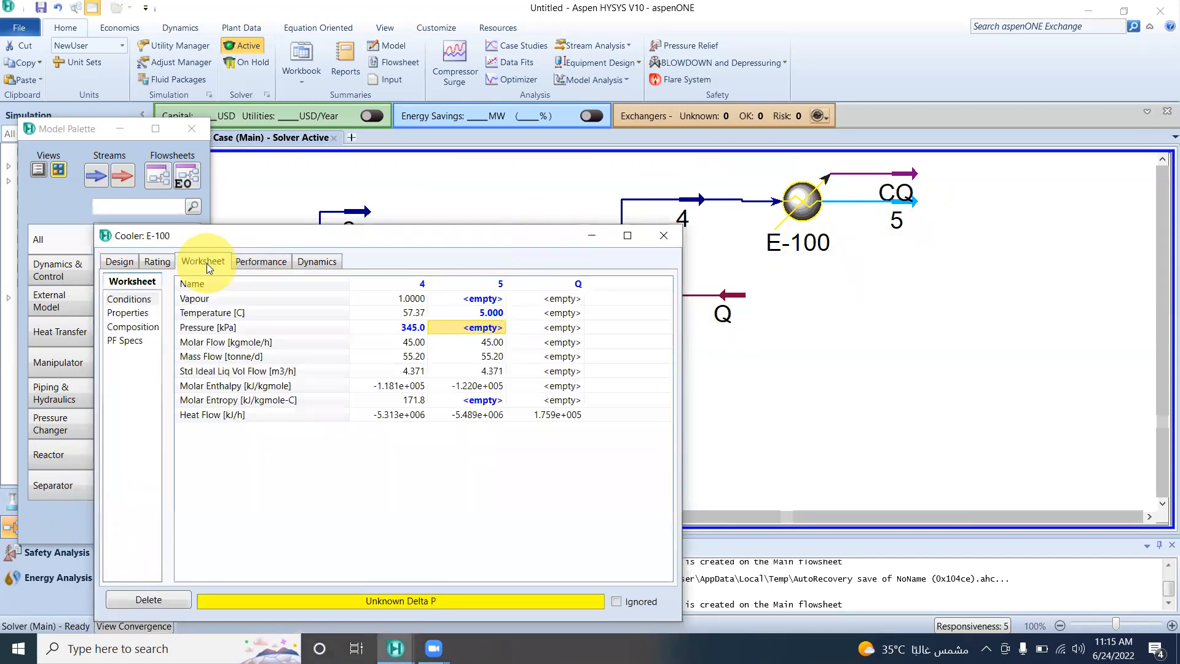
left_click(120, 263)
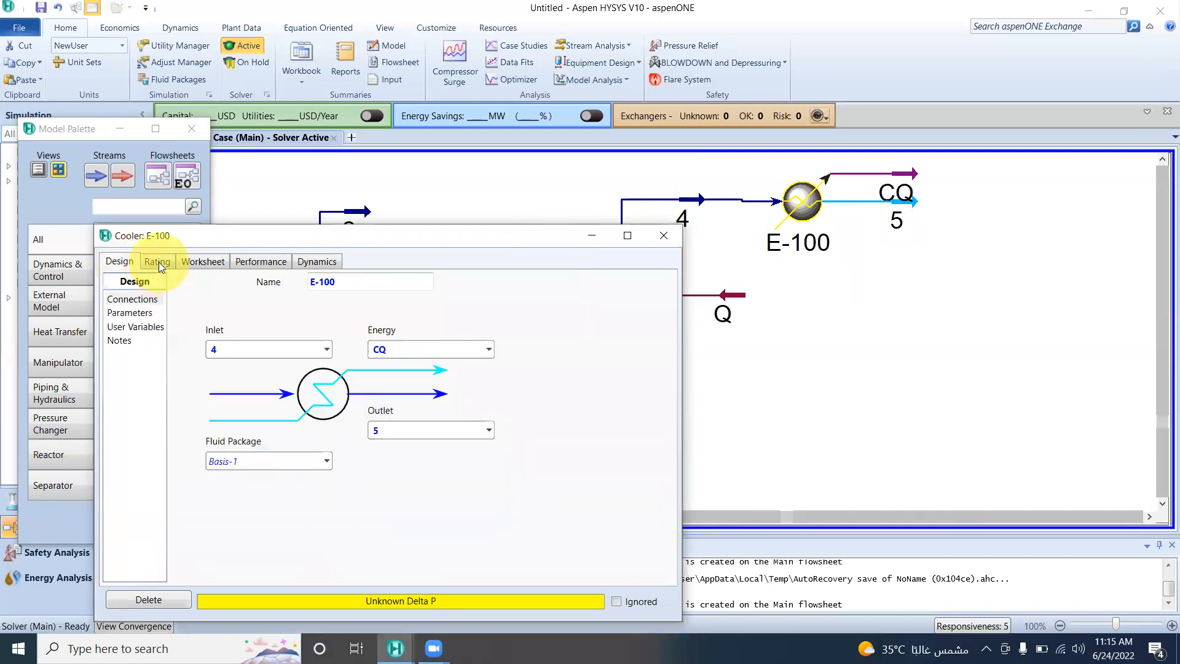
left_click(142, 310)
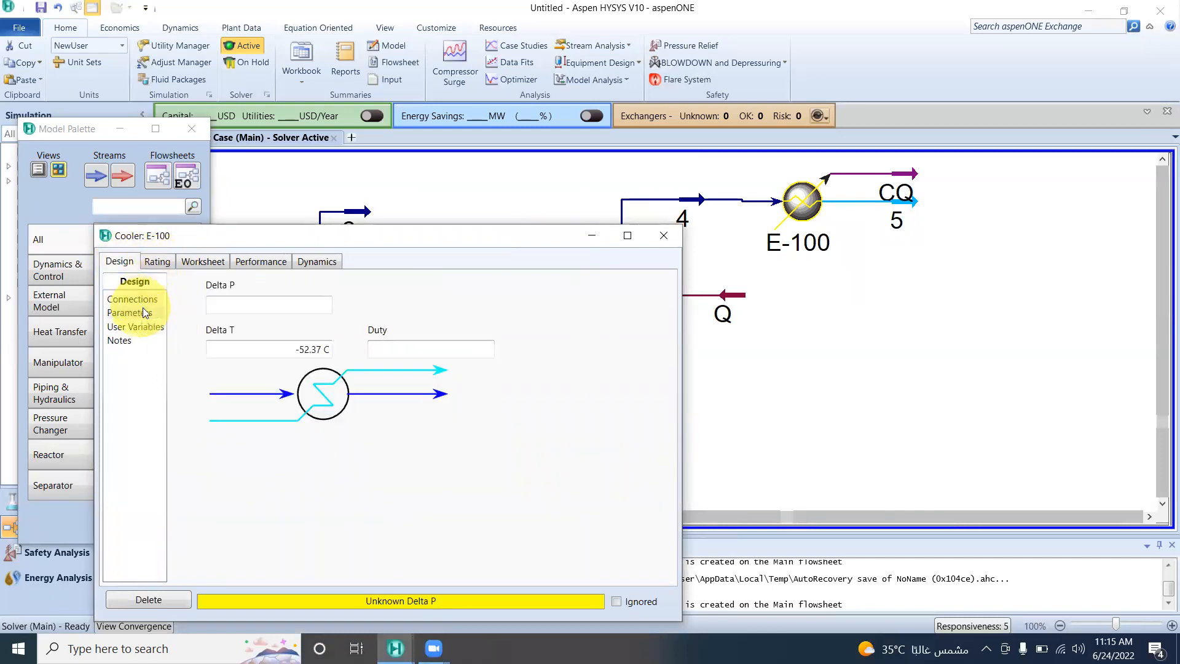
left_click(228, 306)
type("50")
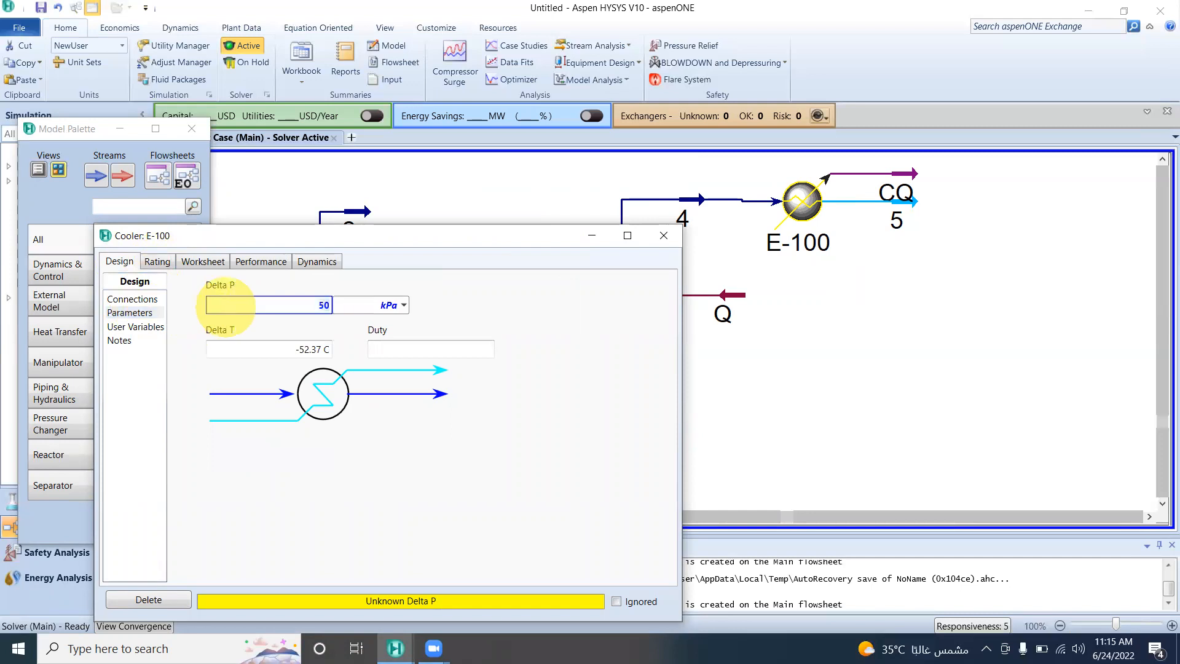
key("Return")
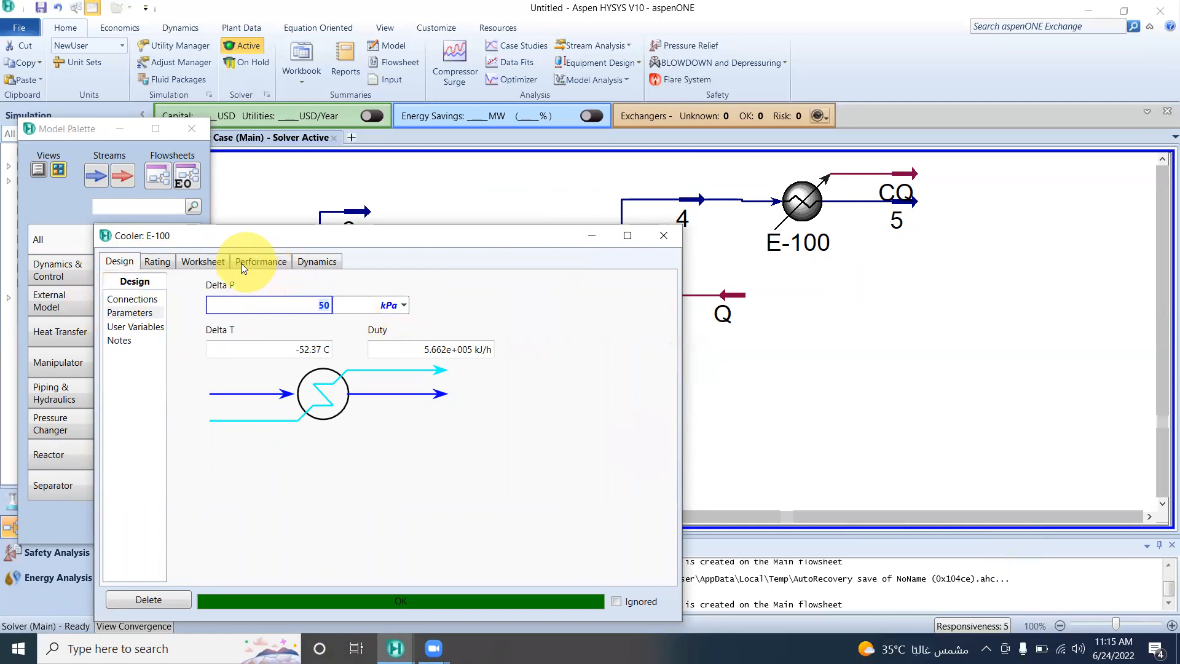
left_click(203, 261)
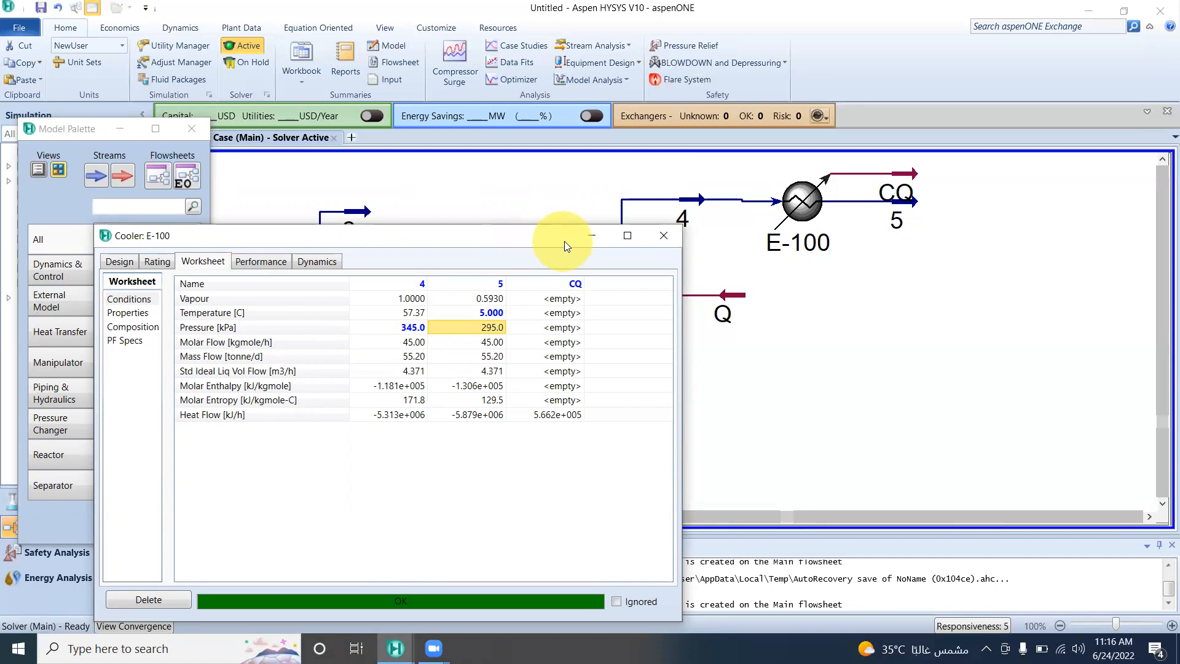
Step: Move stream 5 lower on the flowsheet, clear of the CQ label, and close the cooler's window
left_click(913, 224)
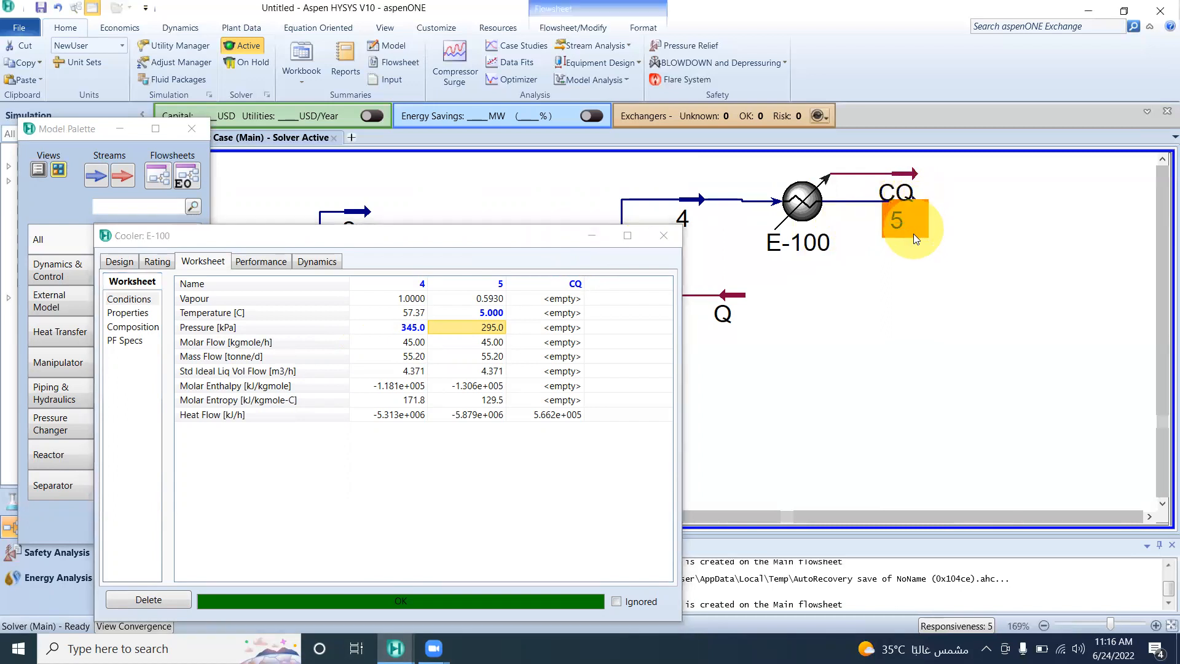
left_click_drag(913, 234, 947, 264)
left_click(961, 271)
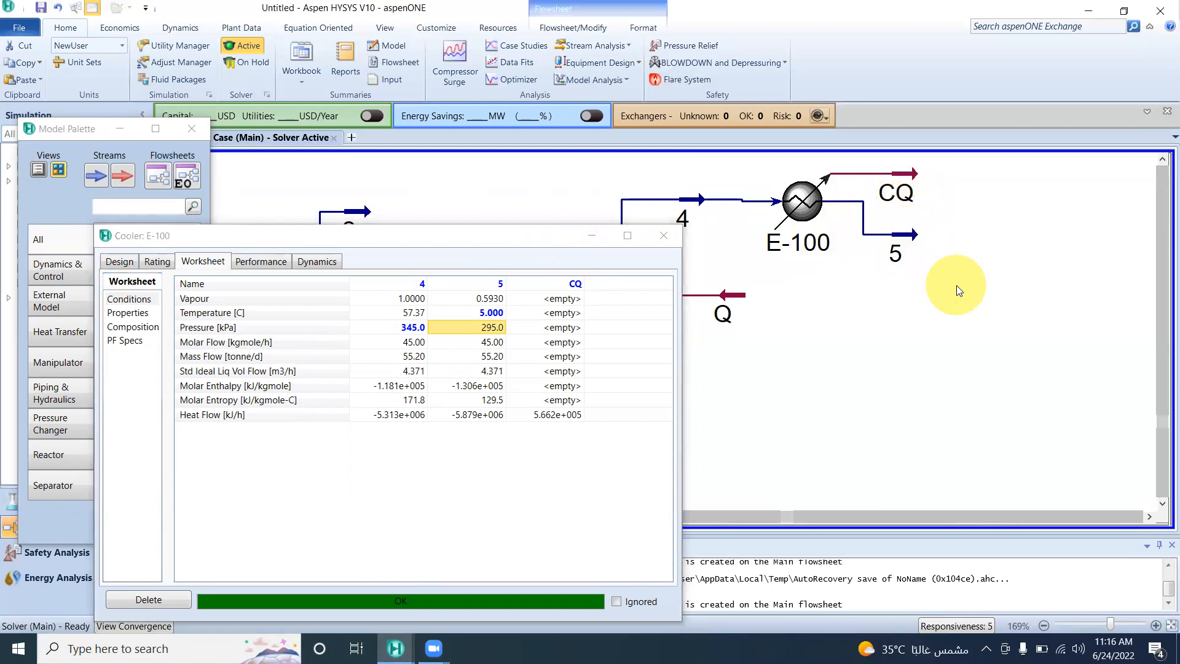
left_click(664, 236)
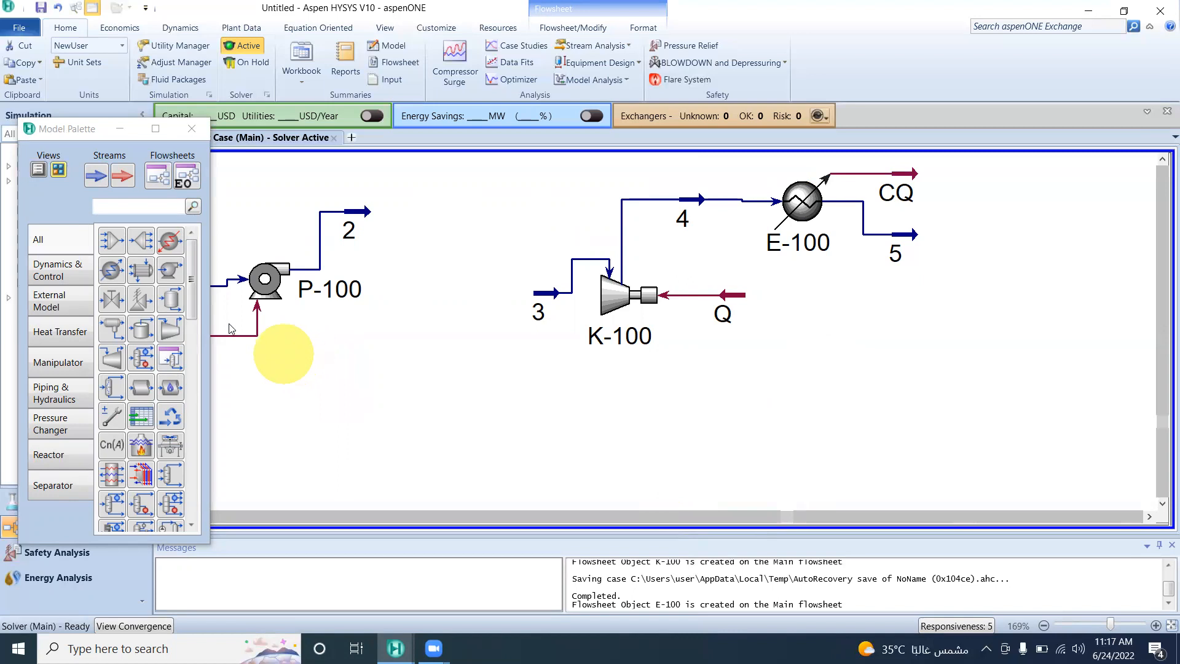
Step: Add a separator to the flowsheet downstream of the cooler and connect stream 5 as its inlet
left_click(173, 300)
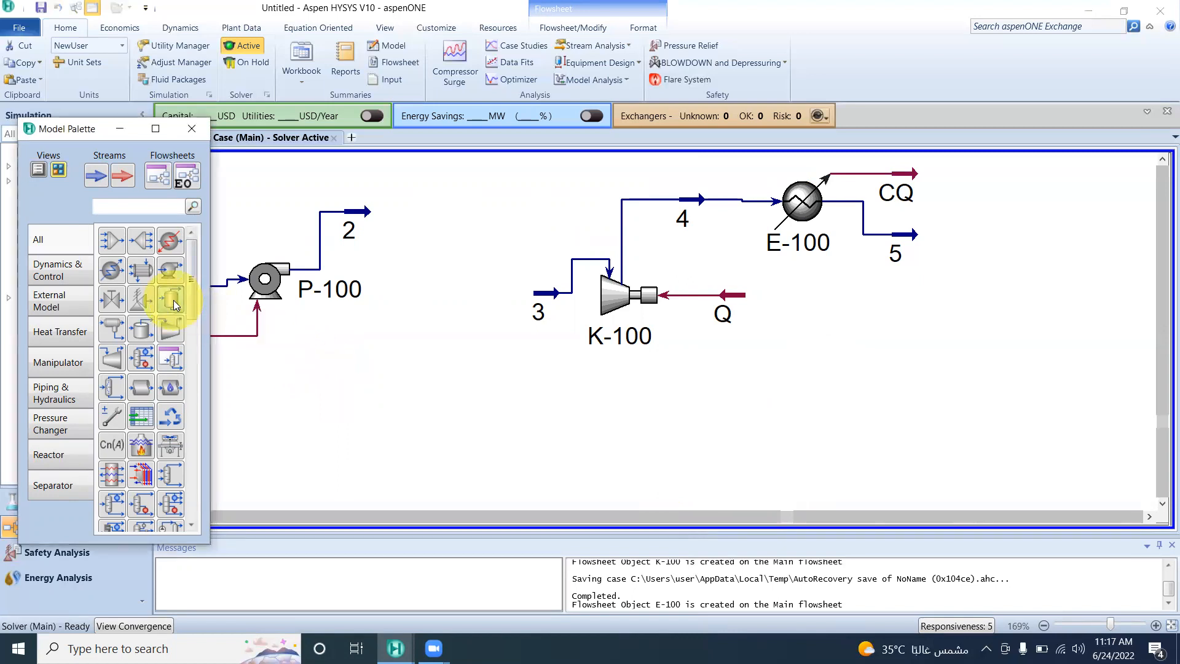
left_click(996, 421)
double_click(1034, 363)
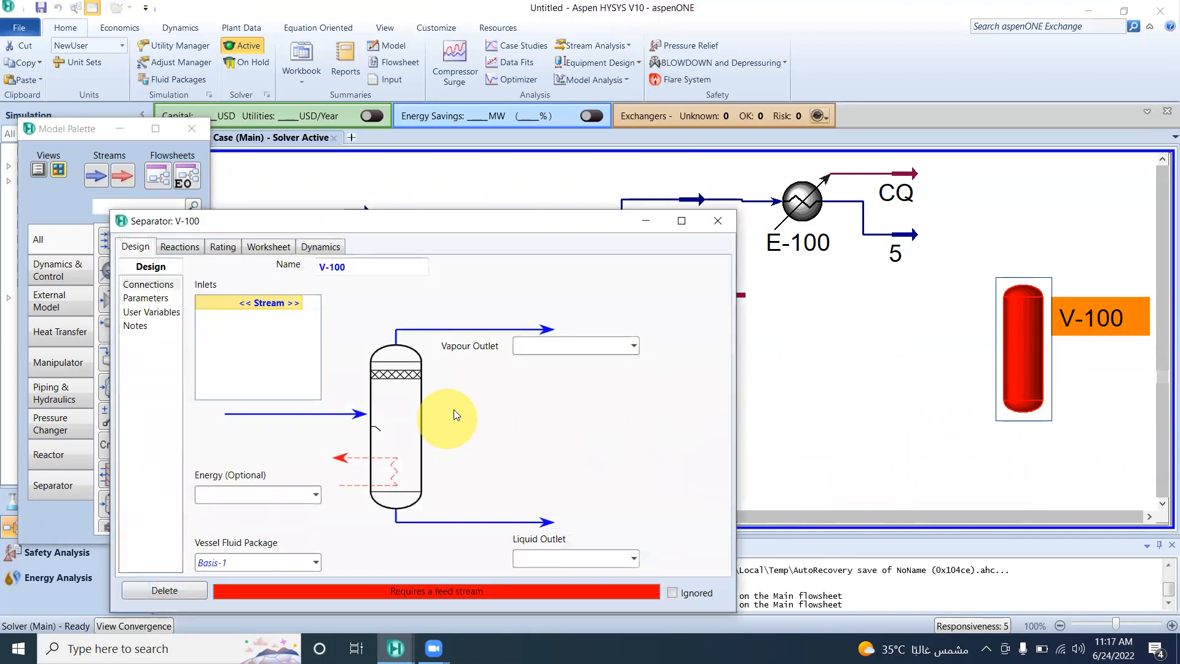
left_click(300, 303)
left_click(300, 303)
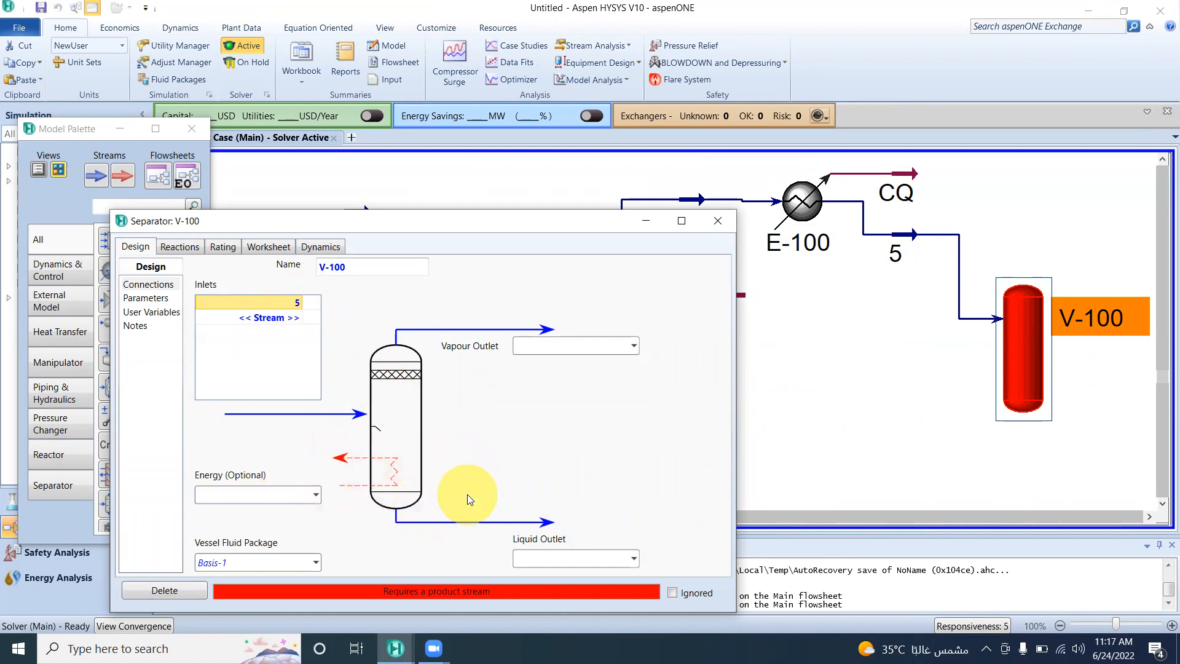
Step: Create vapour outlet stream V and liquid outlet stream L for the separator
left_click(577, 350)
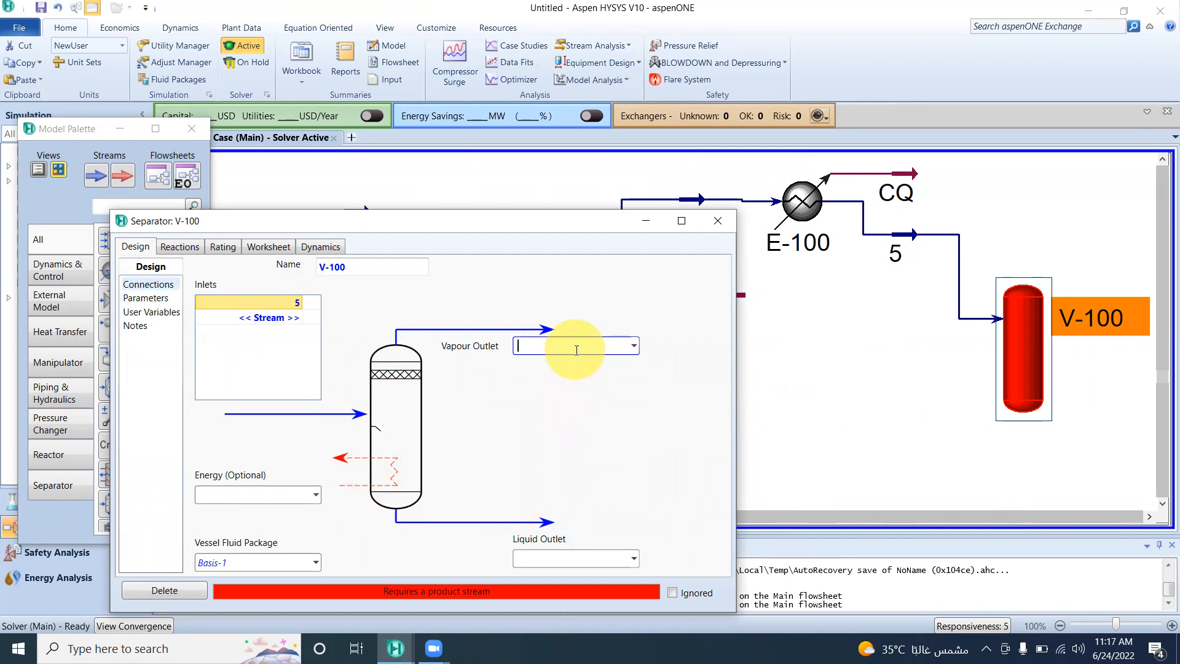
type("V")
left_click(577, 560)
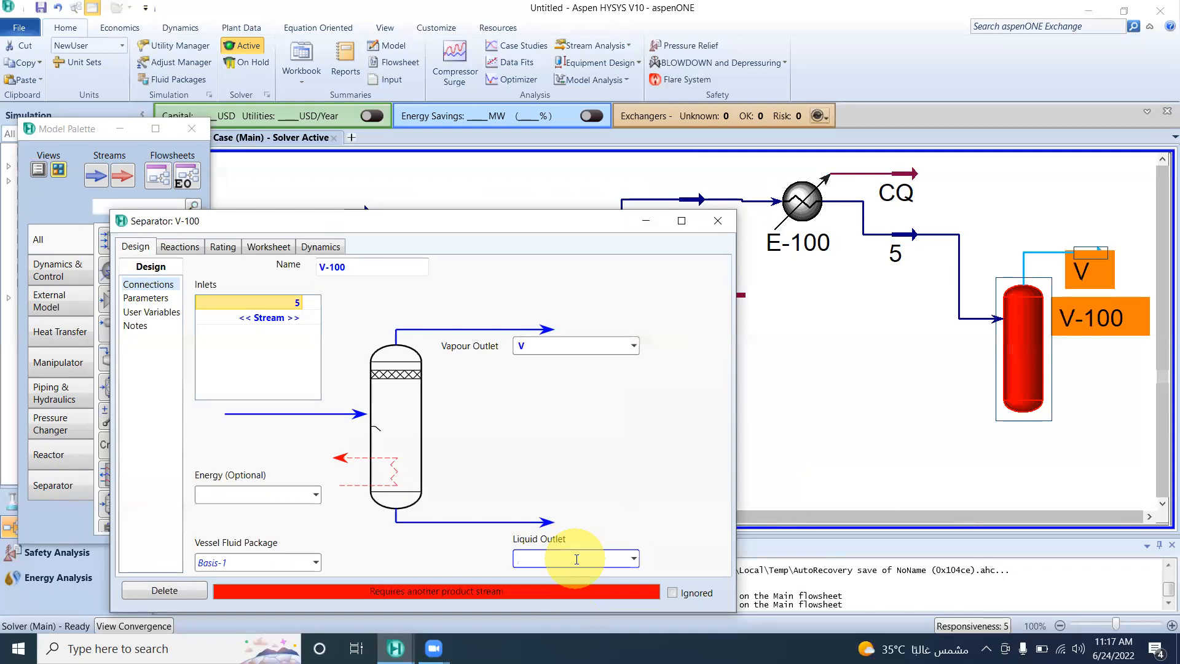
type("L")
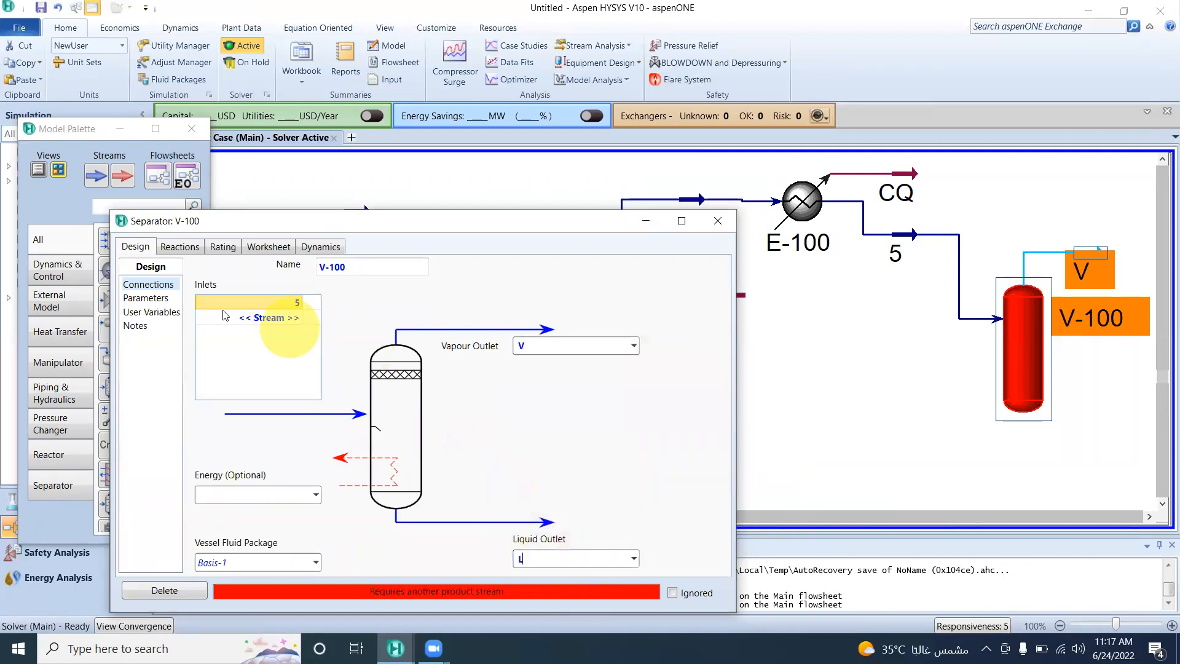
Step: Review the separator's pressure-drop parameters and the worksheet conditions of streams 5, L and V, and close its window
left_click(148, 299)
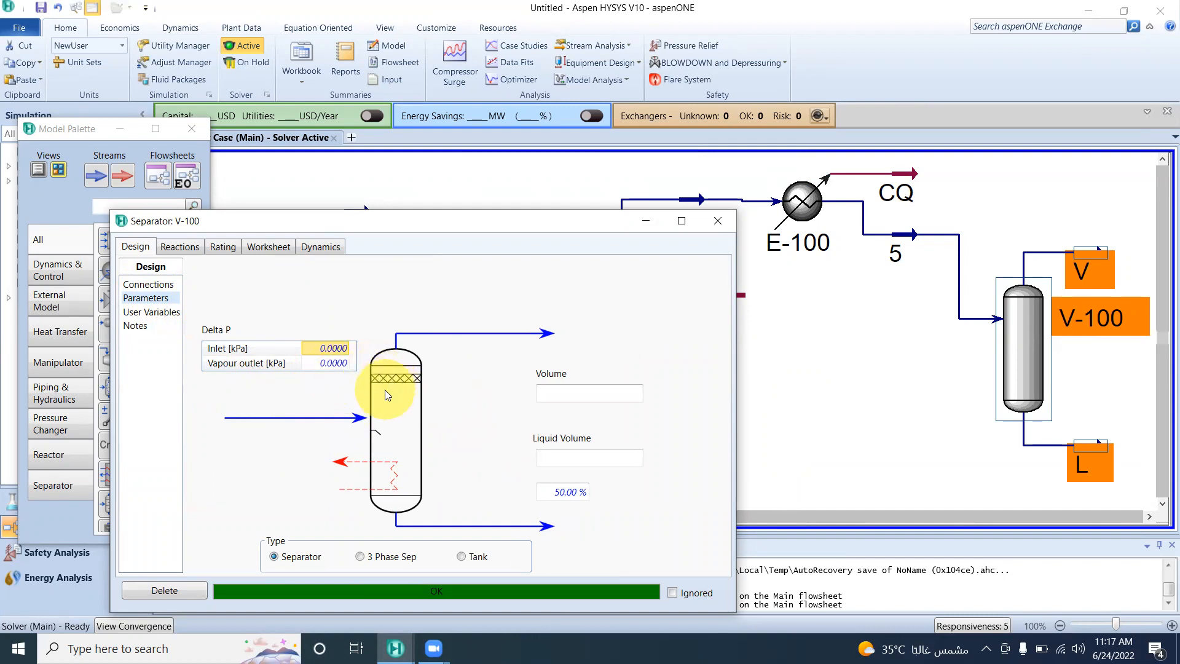
left_click(280, 248)
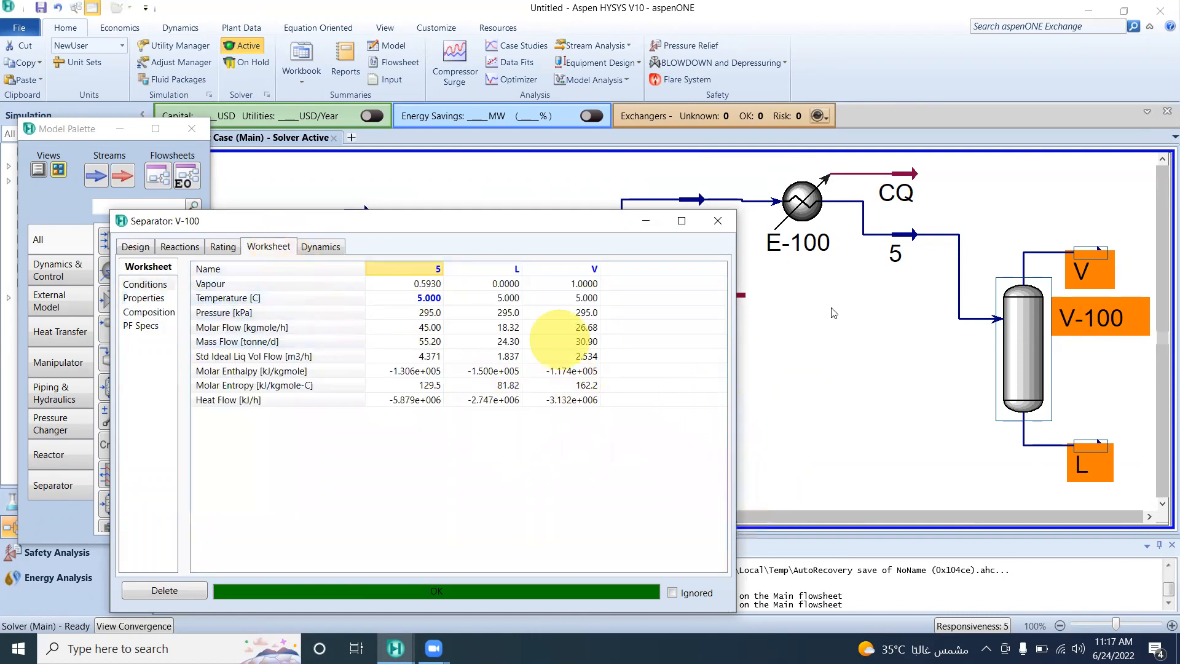
left_click(1122, 386)
left_click(718, 221)
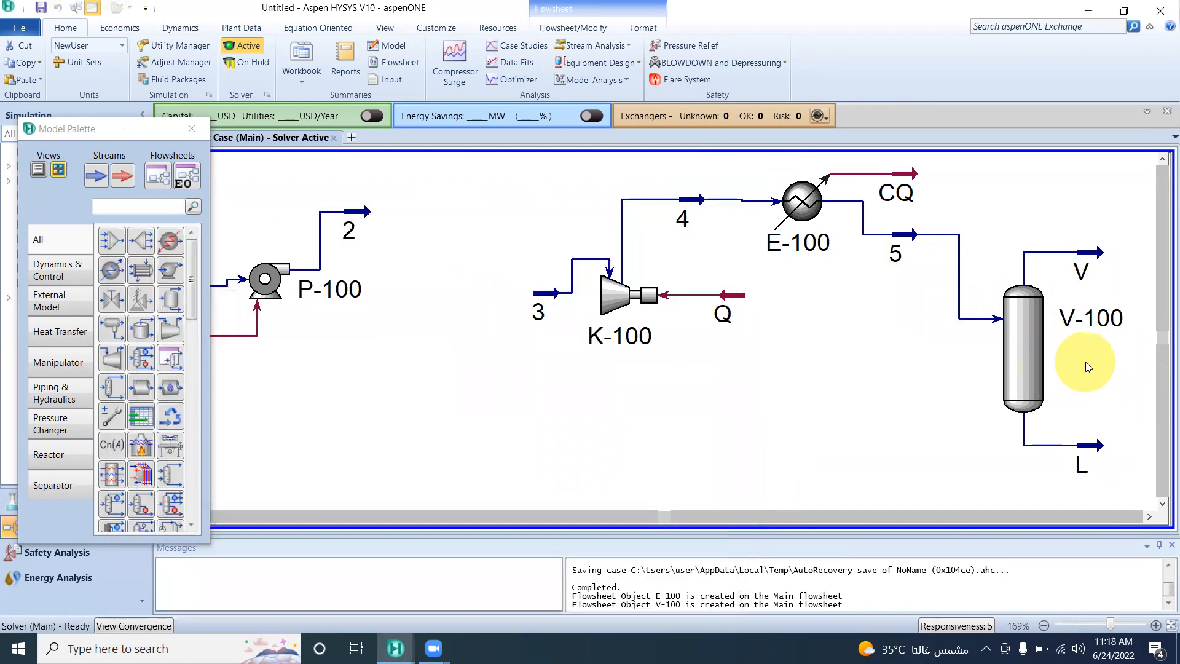
double_click(1023, 353)
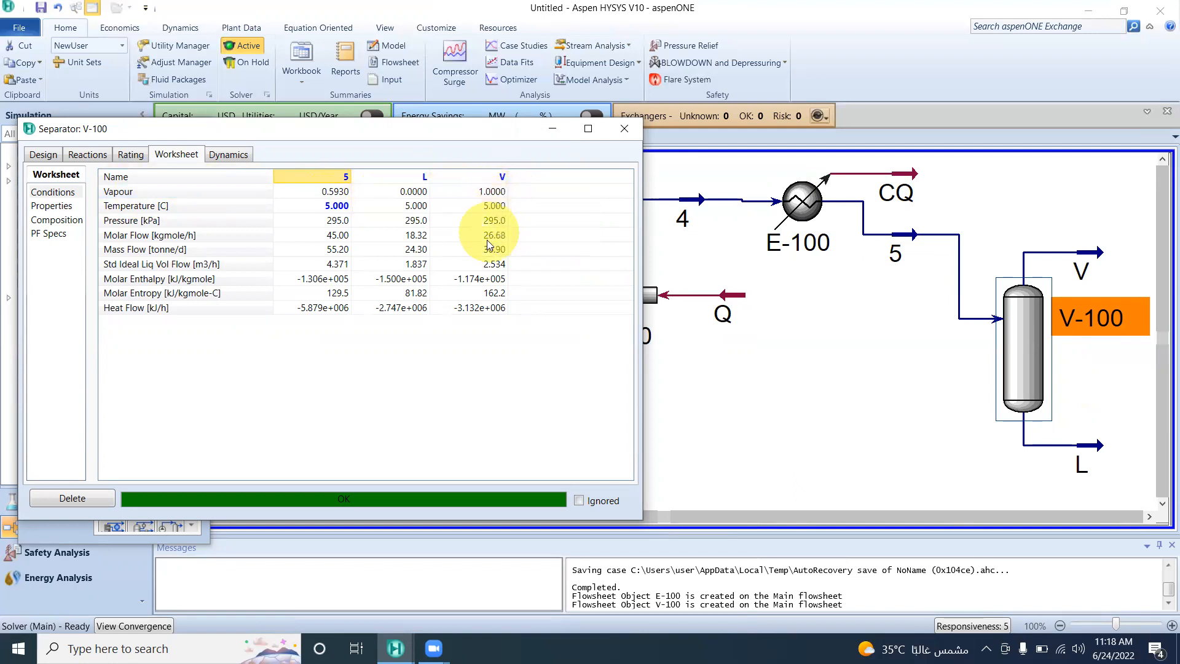
left_click(626, 129)
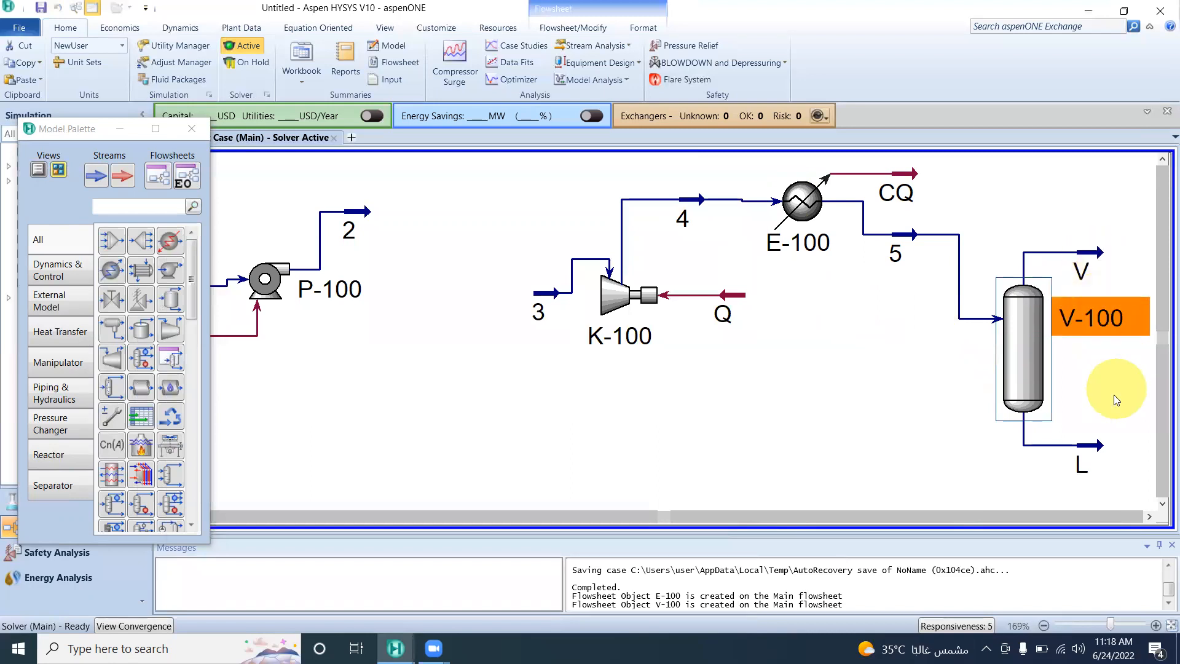
Step: Examine vapour stream V's conditions and its overall and per-phase composition, and close its window
mouse_move(1093, 259)
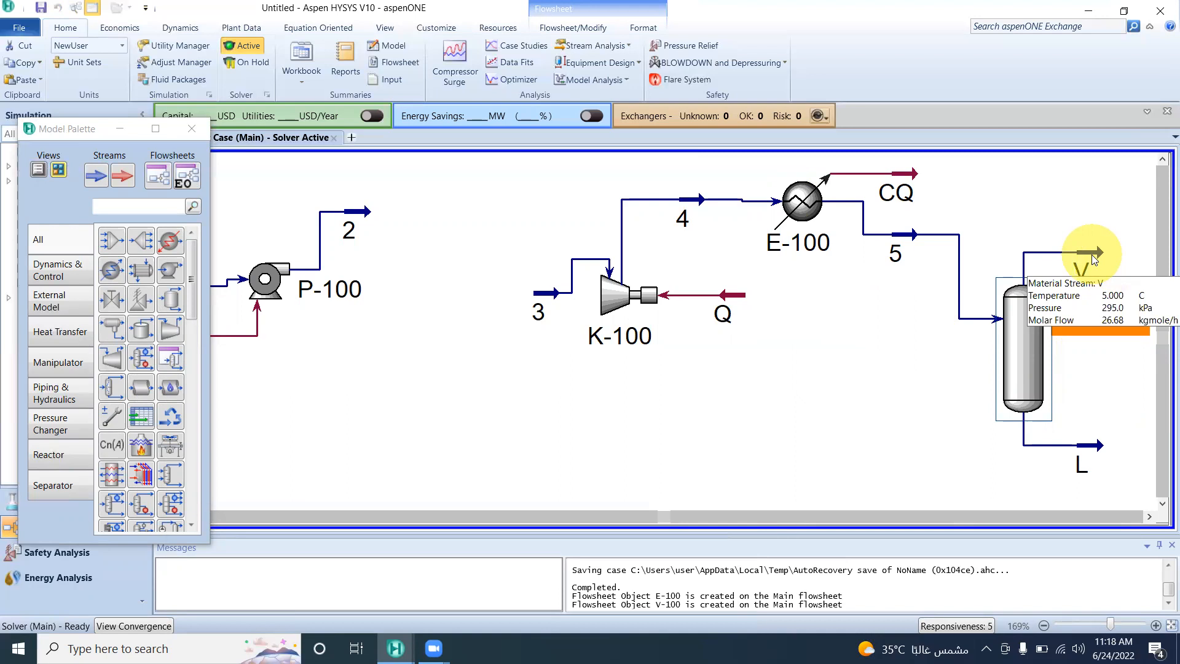
double_click(1094, 249)
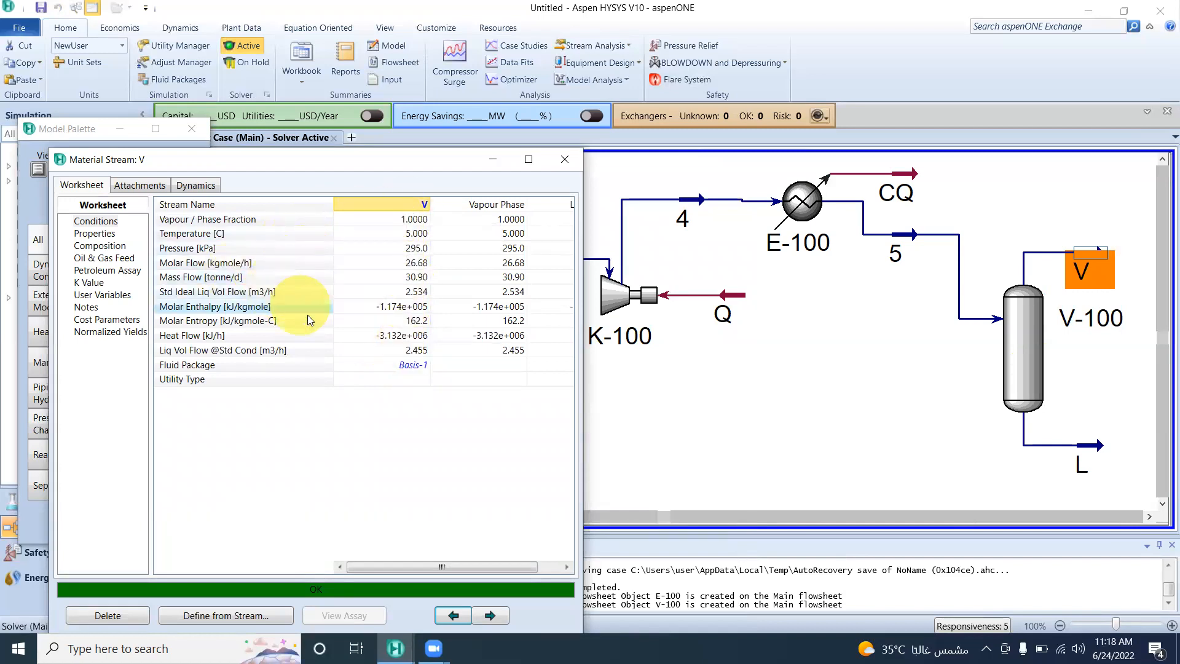
left_click(113, 235)
left_click(108, 247)
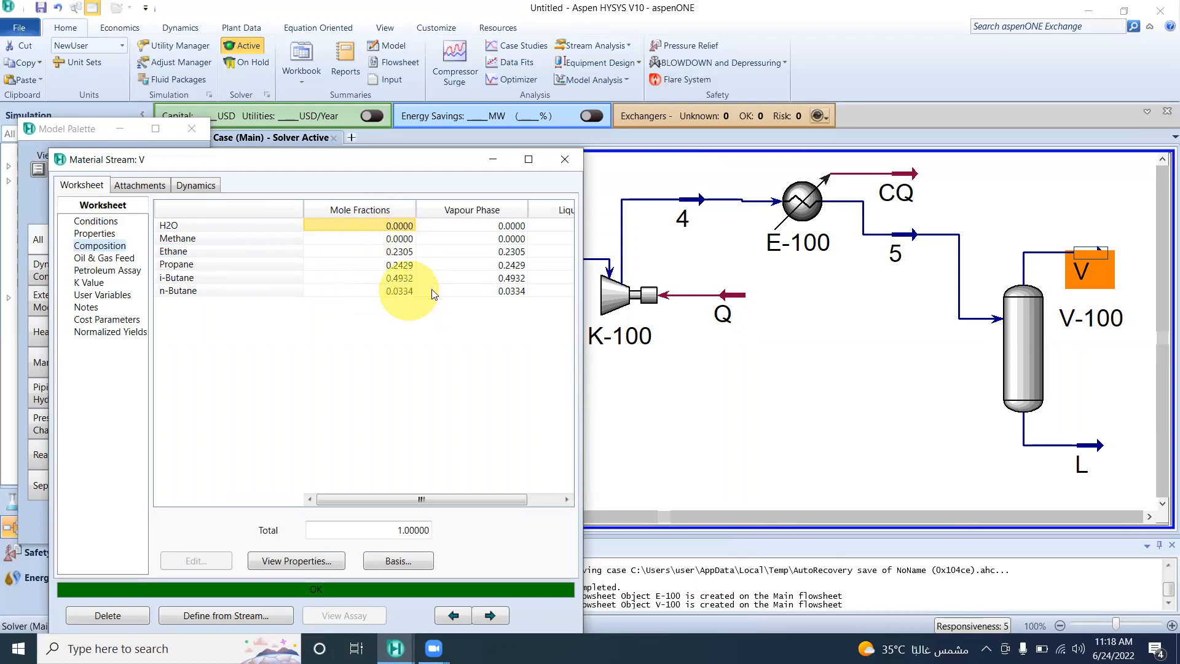
left_click_drag(502, 498, 559, 512)
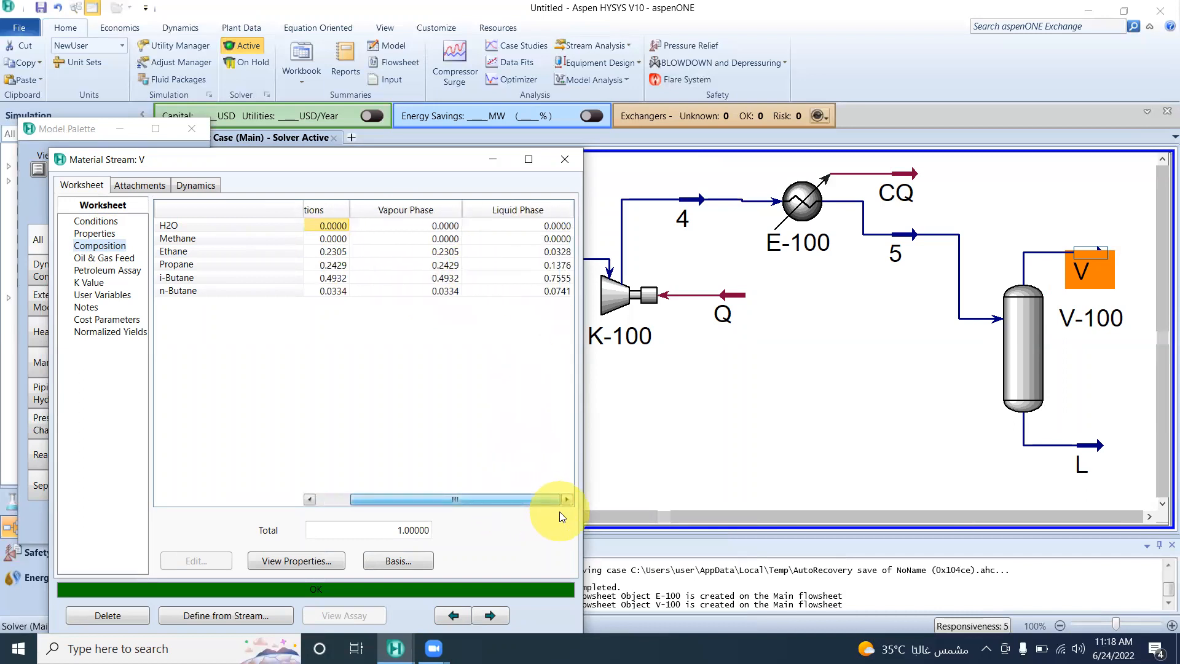
left_click_drag(559, 511, 495, 512)
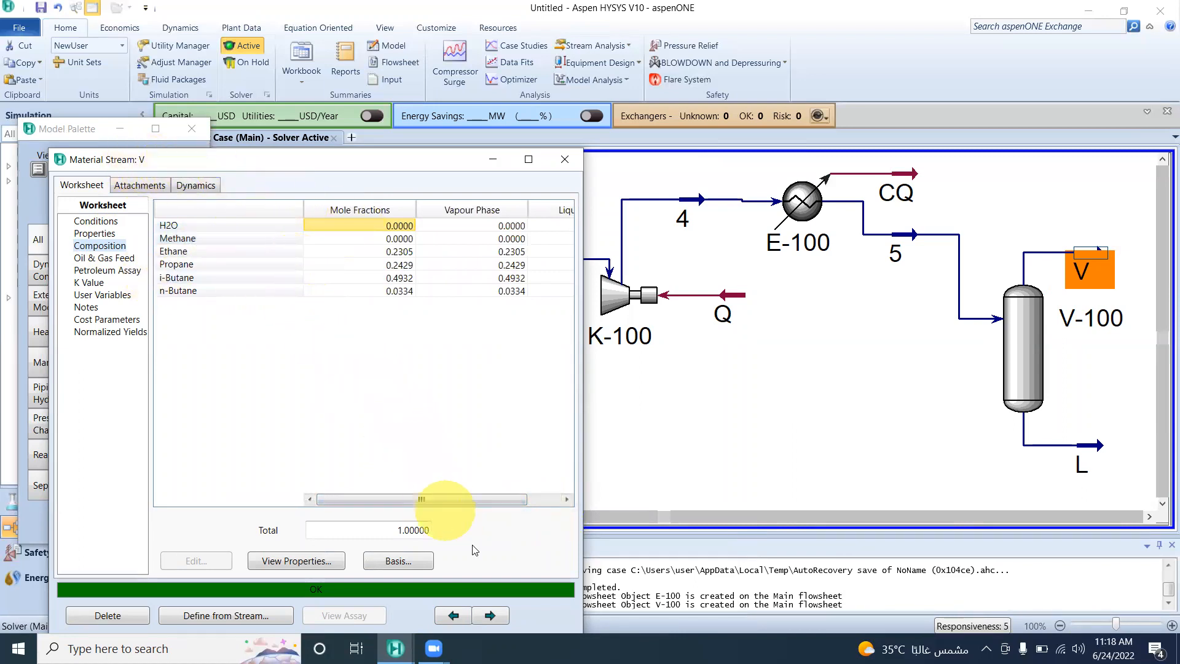
left_click_drag(456, 500, 524, 520)
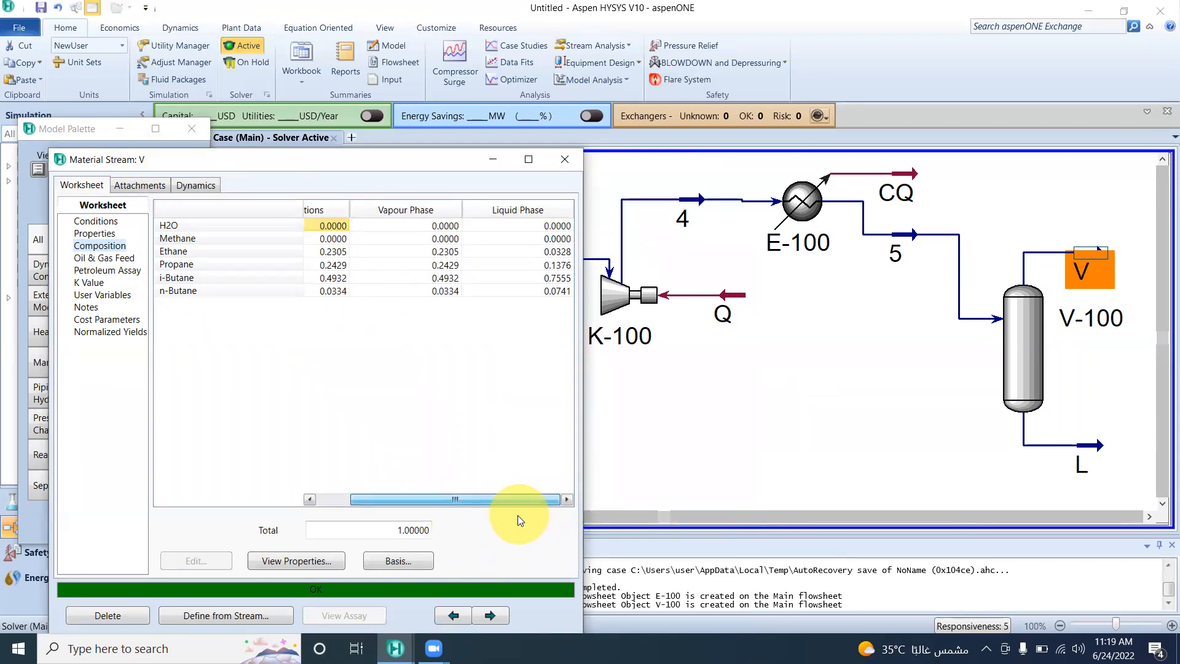
left_click_drag(499, 516, 322, 452)
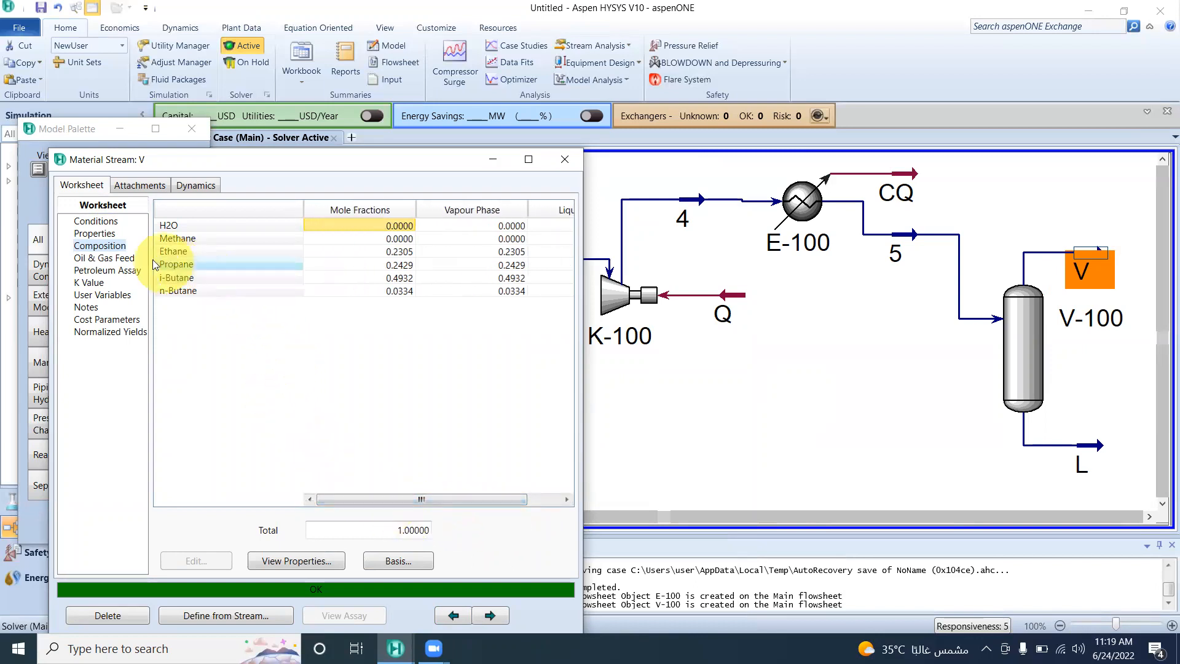
left_click(134, 257)
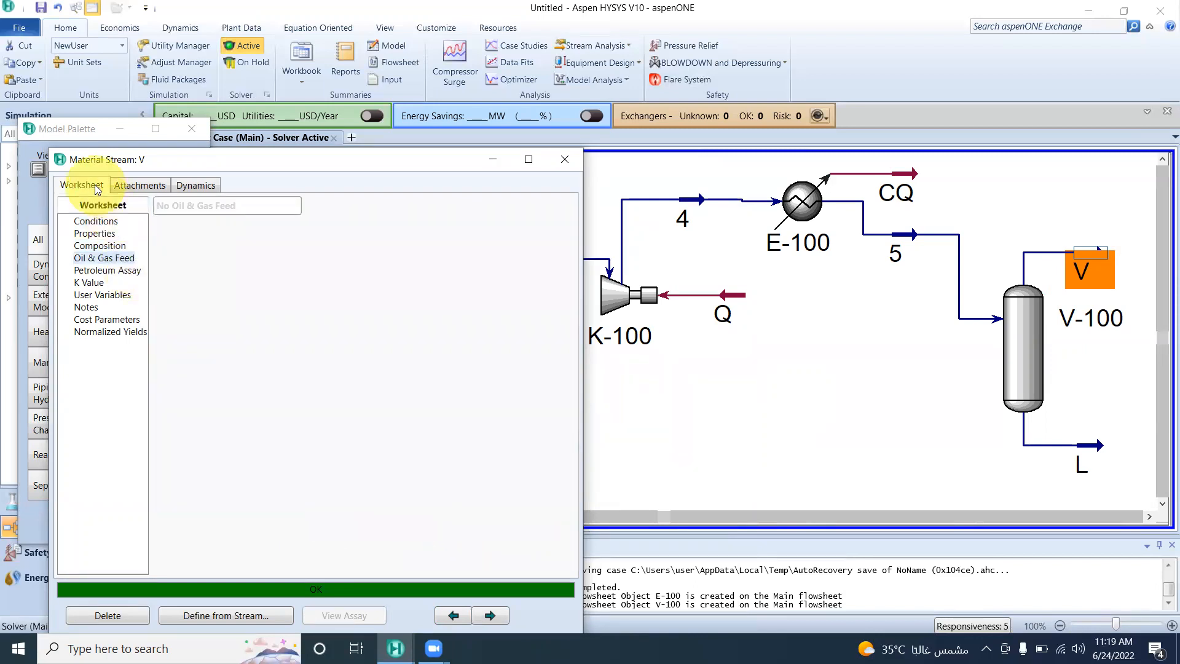
left_click(566, 161)
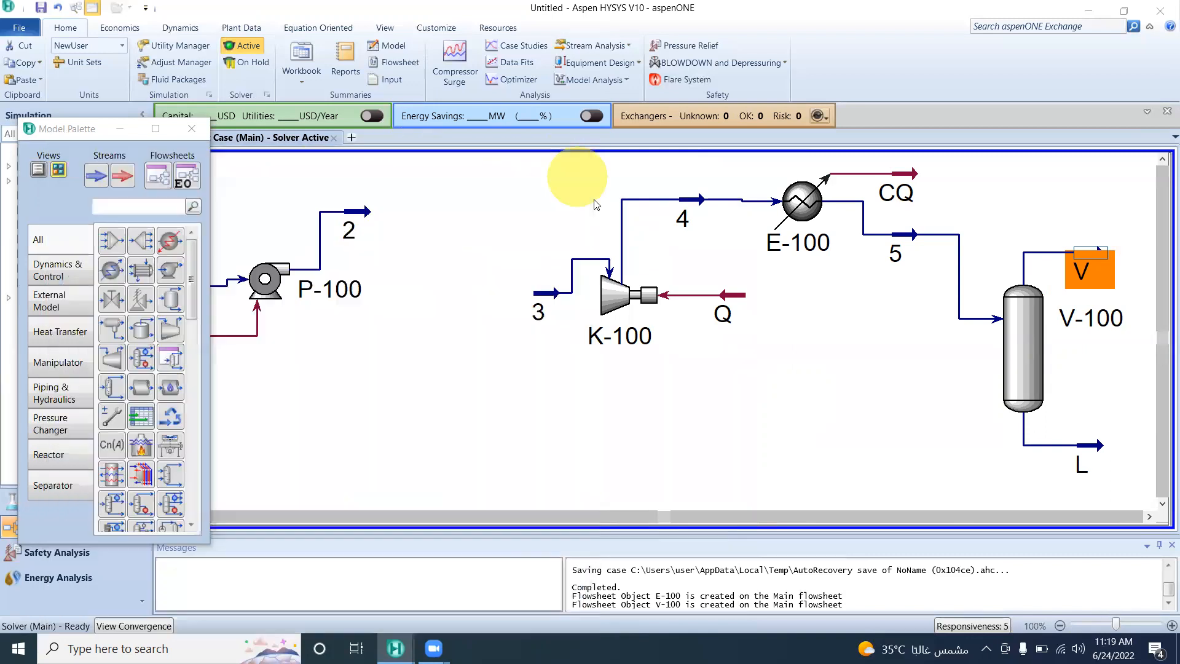
Step: Add a new material stream in the empty flowsheet area beyond the separator's outlets
left_click(1150, 517)
left_click(1150, 517)
left_click(1149, 518)
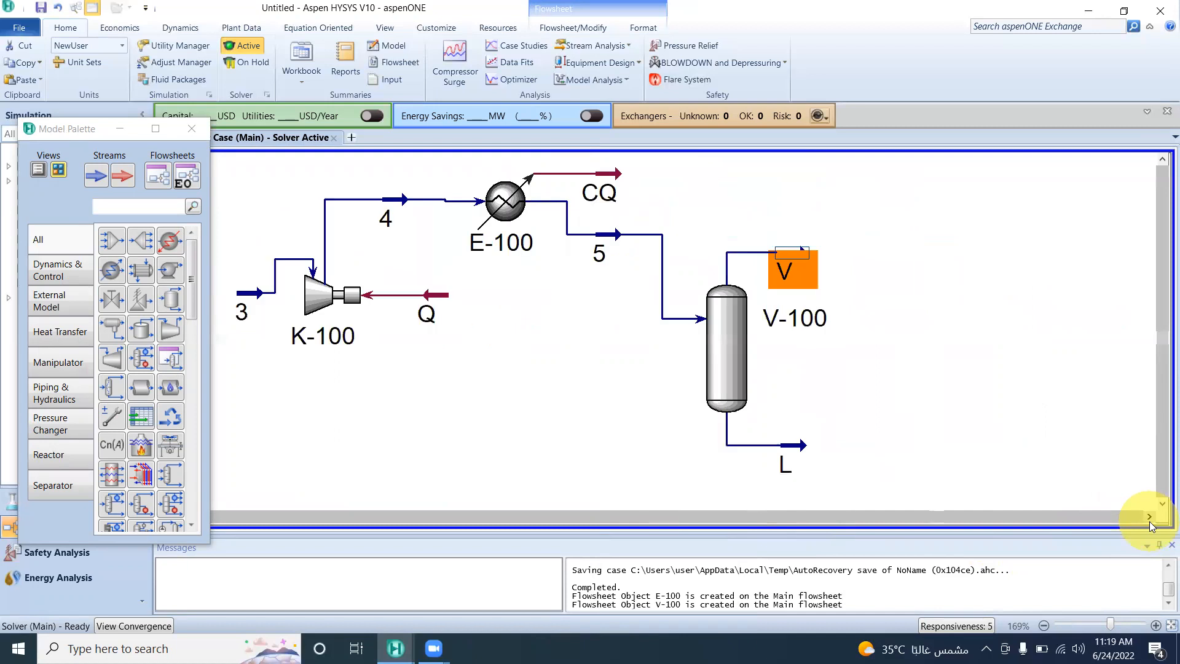
left_click(1150, 517)
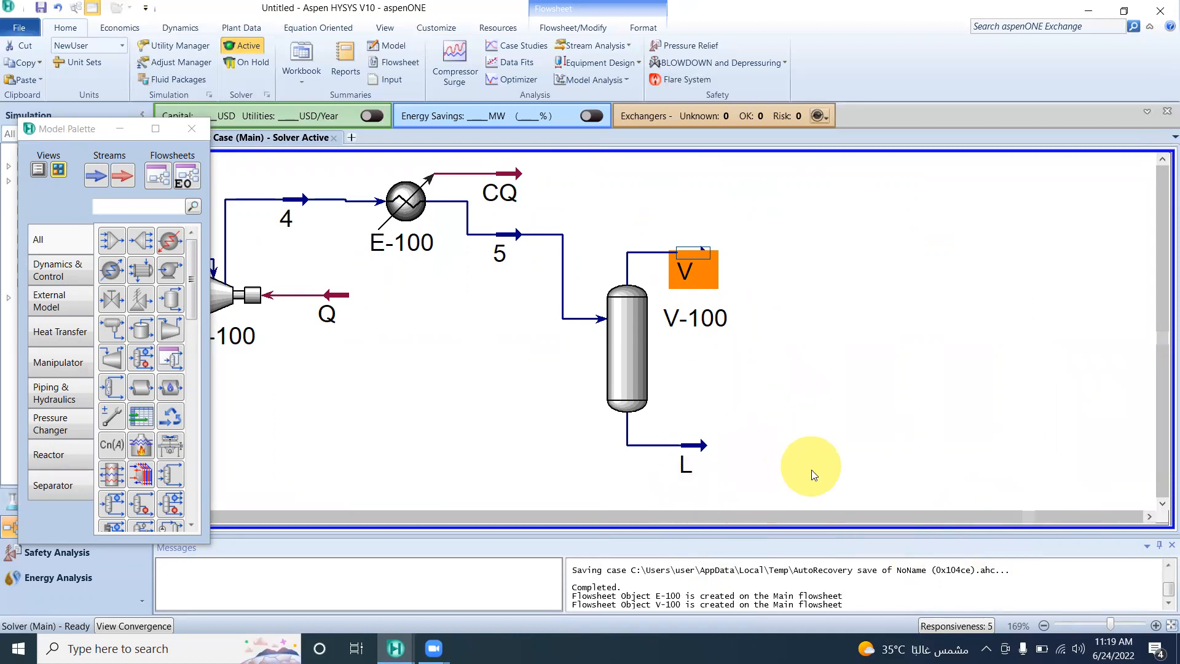
left_click(1150, 517)
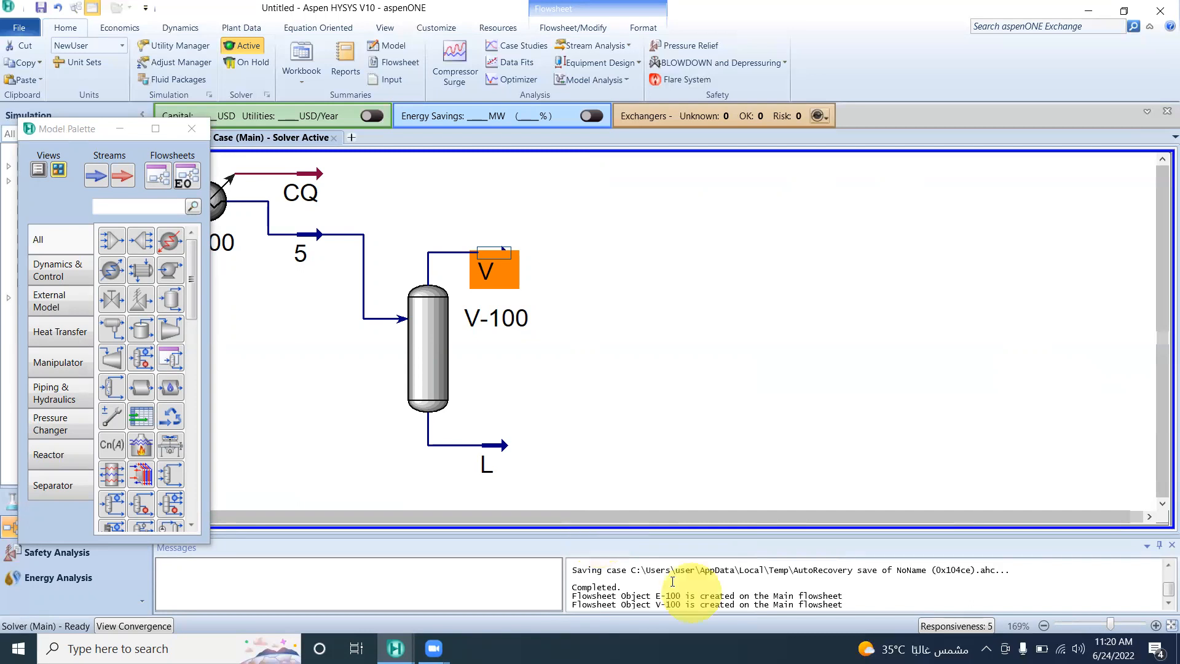
left_click(95, 176)
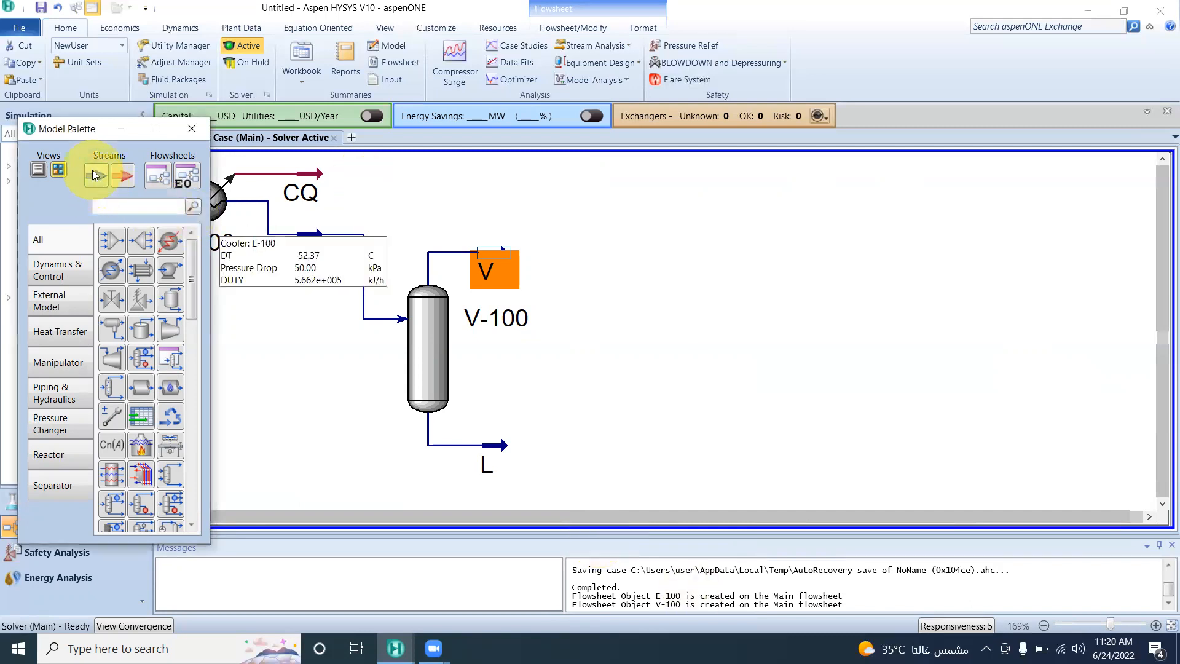
left_click(692, 292)
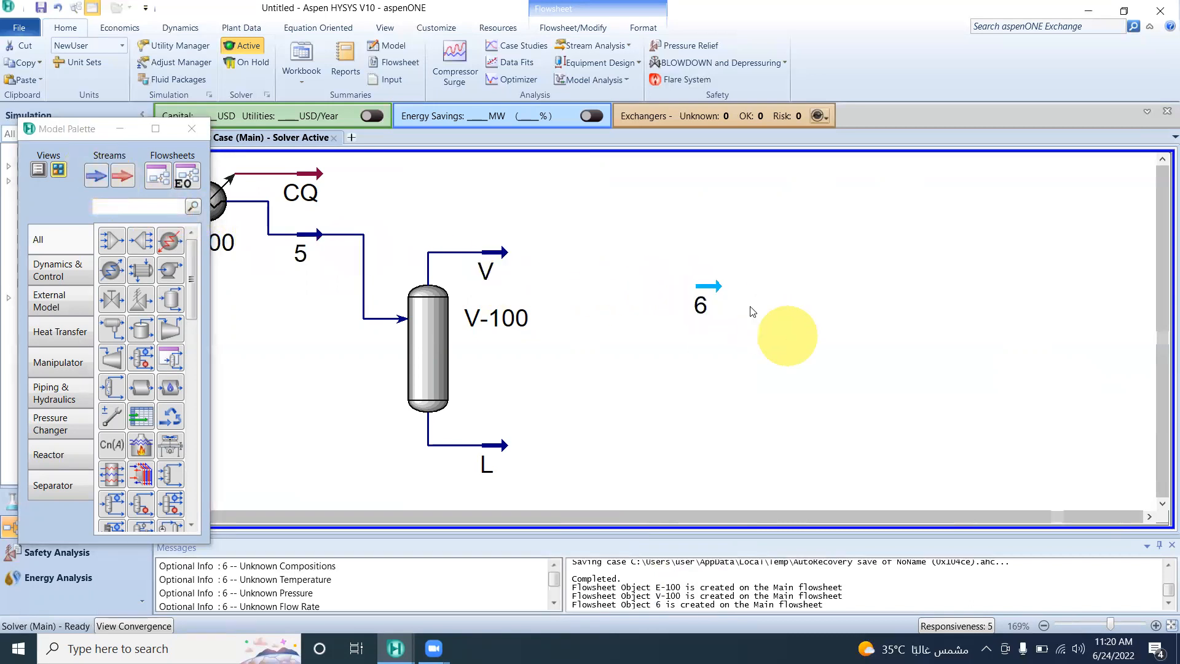
Step: Set stream 6's temperature to 25 °C, pressure to 2000 kPa and molar flow to 600 kgmole/h
double_click(717, 284)
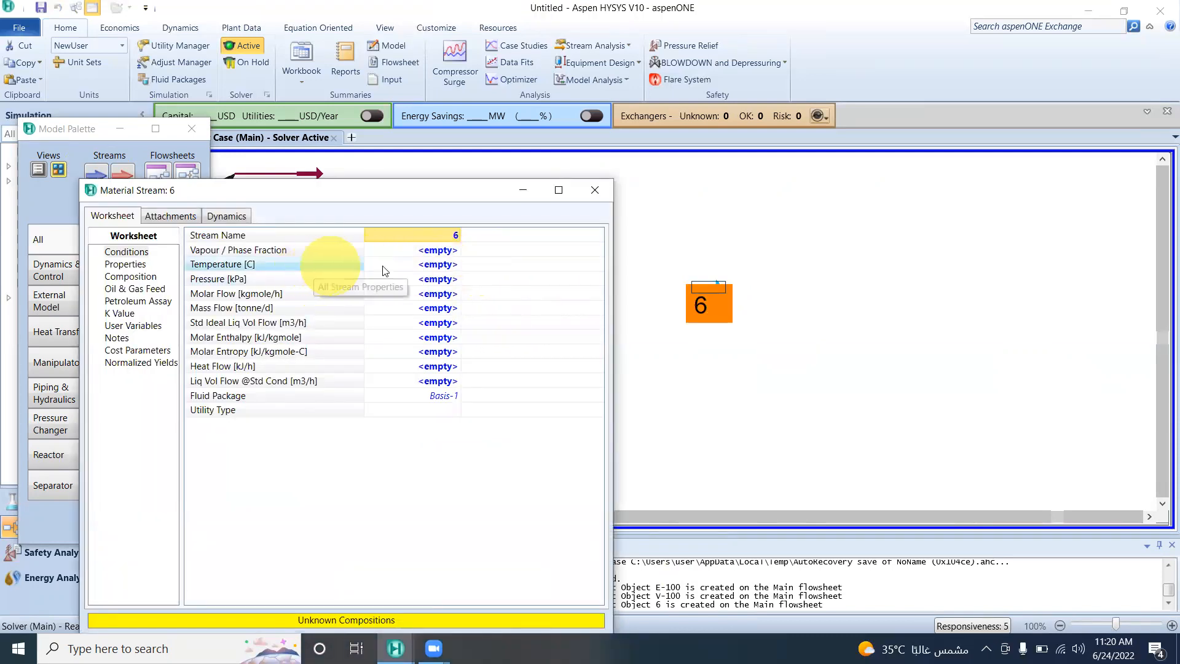
left_click(399, 265)
type("25")
key("Return")
mouse_move(400, 268)
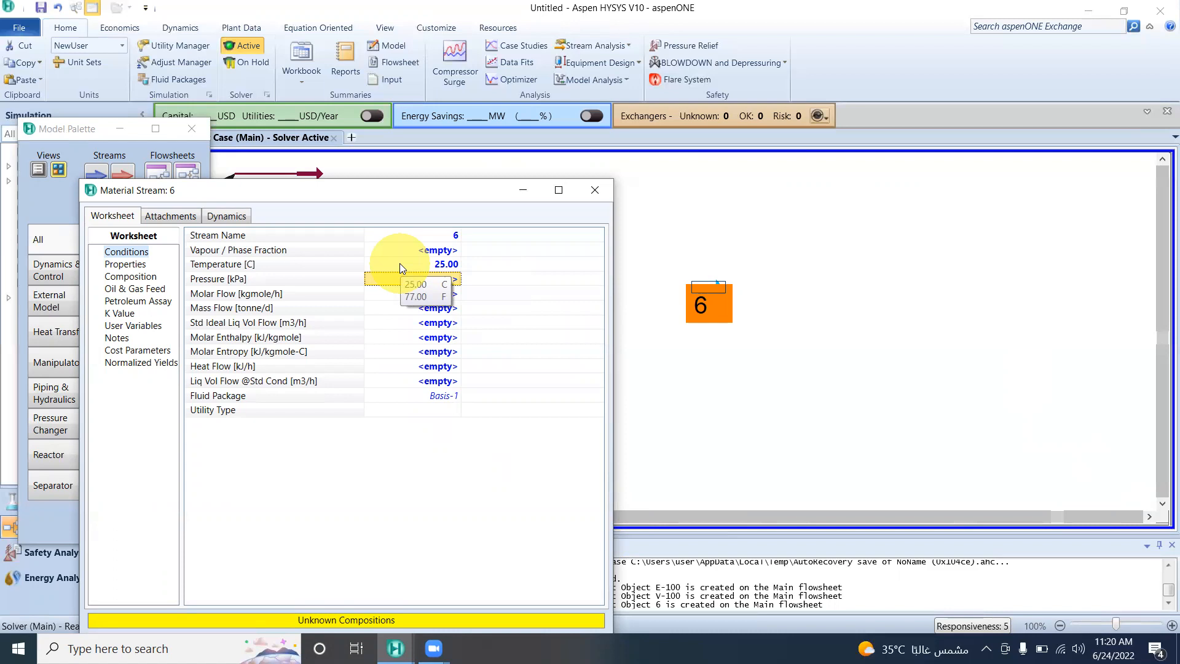
type("200")
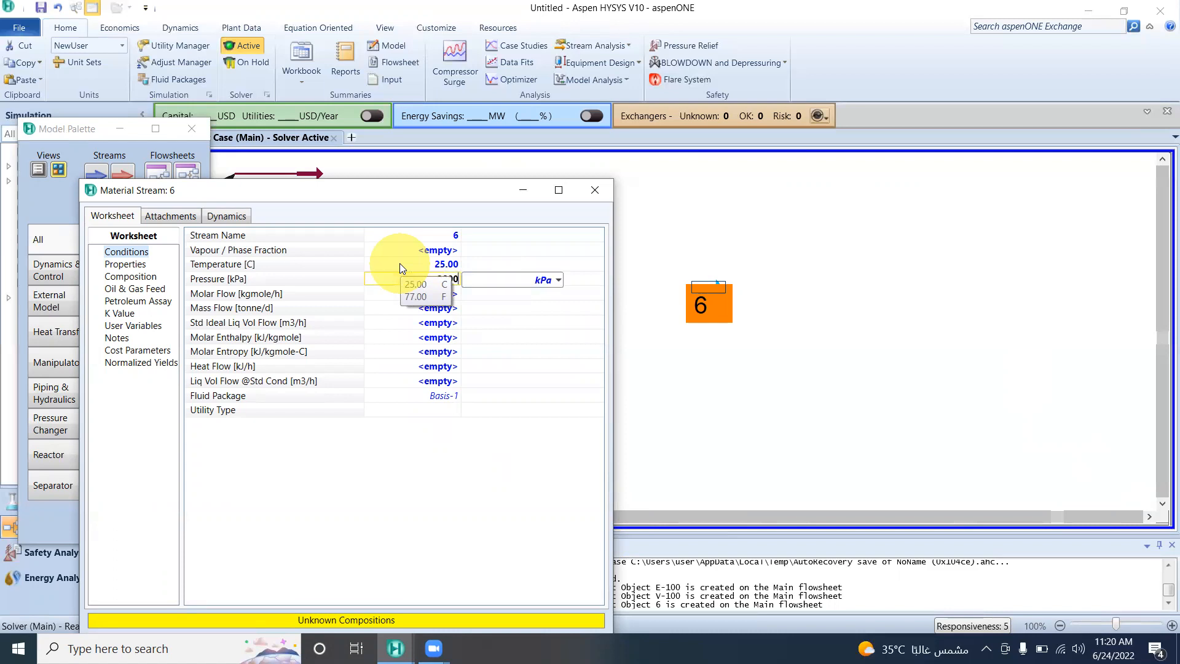
key("Return")
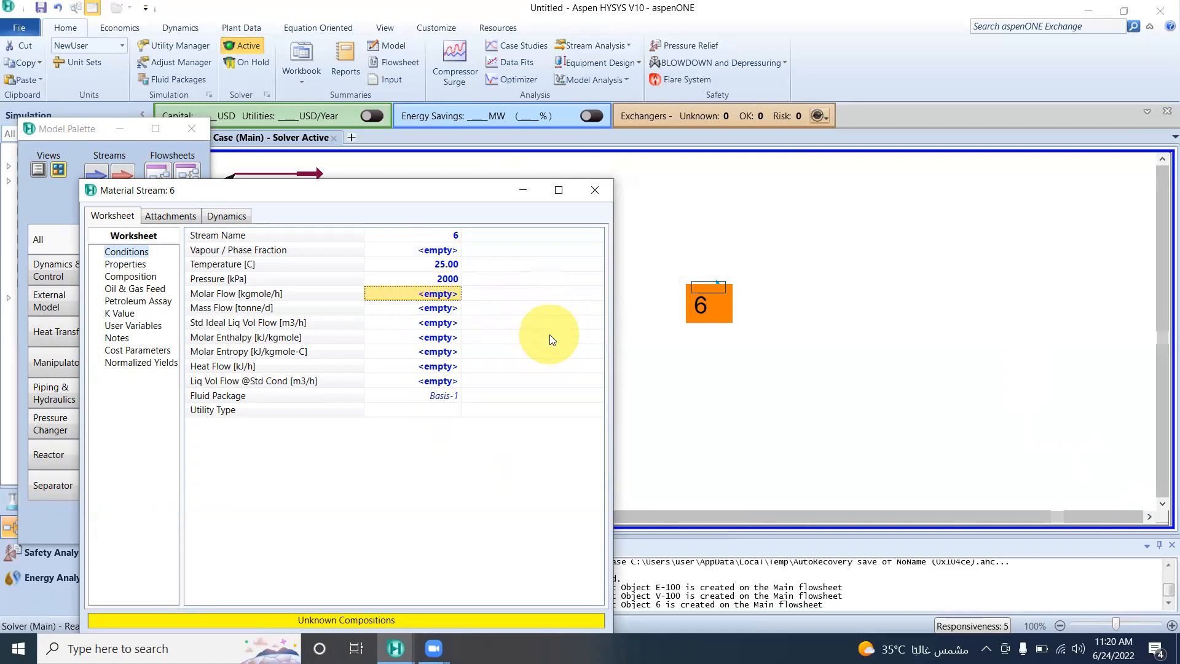
type("600")
key("Return")
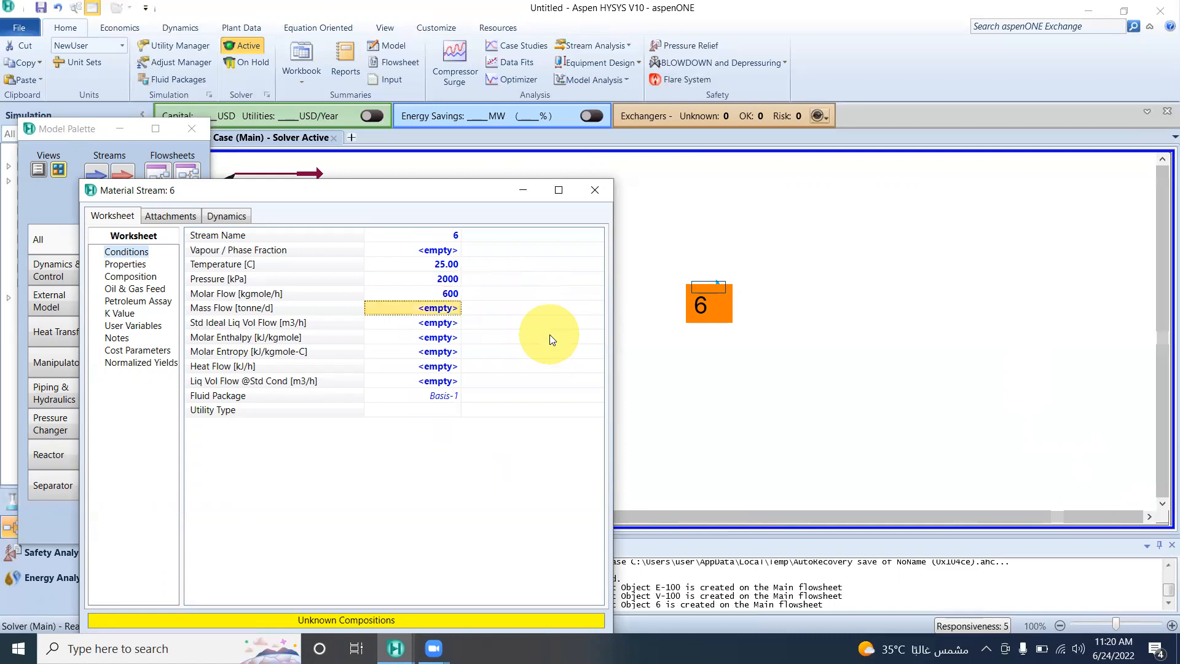
Step: Define stream 6's composition as pure methane with a mole fraction of 1, and close its window
left_click(143, 277)
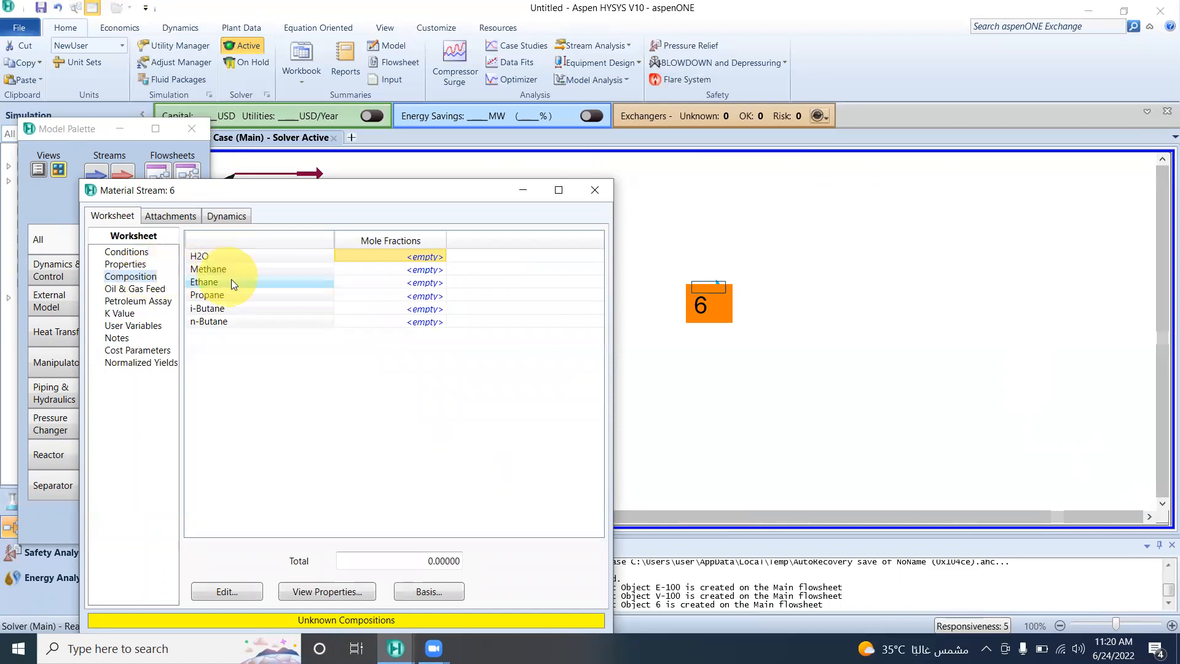
left_click(363, 270)
left_click(255, 589)
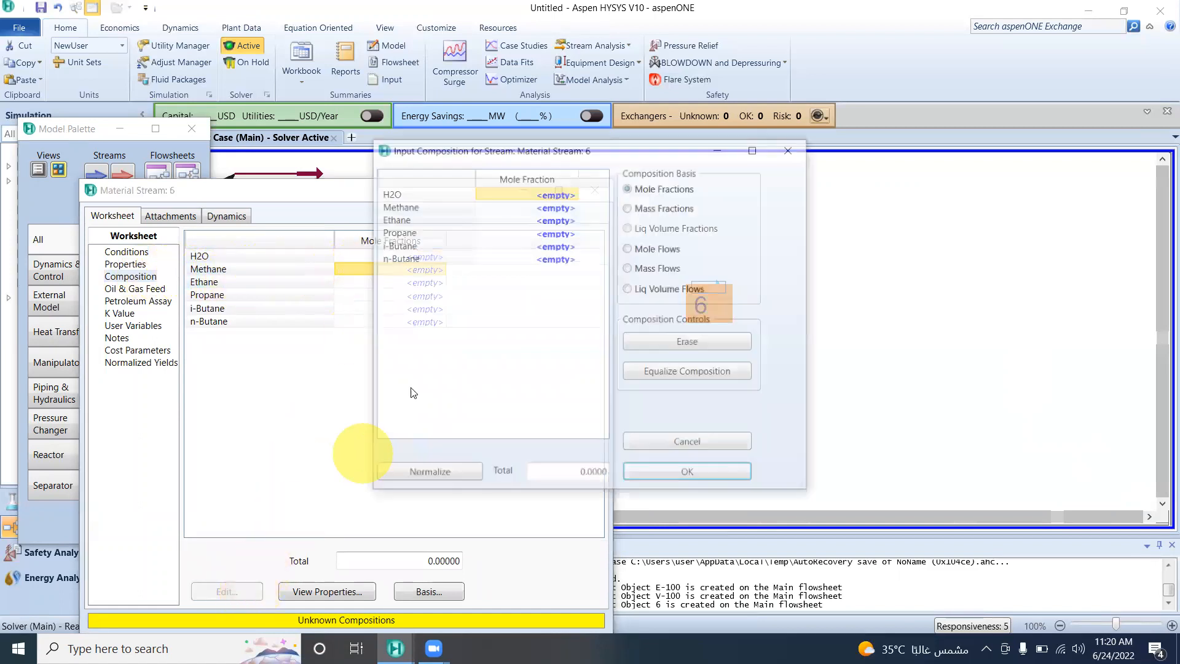
left_click(658, 188)
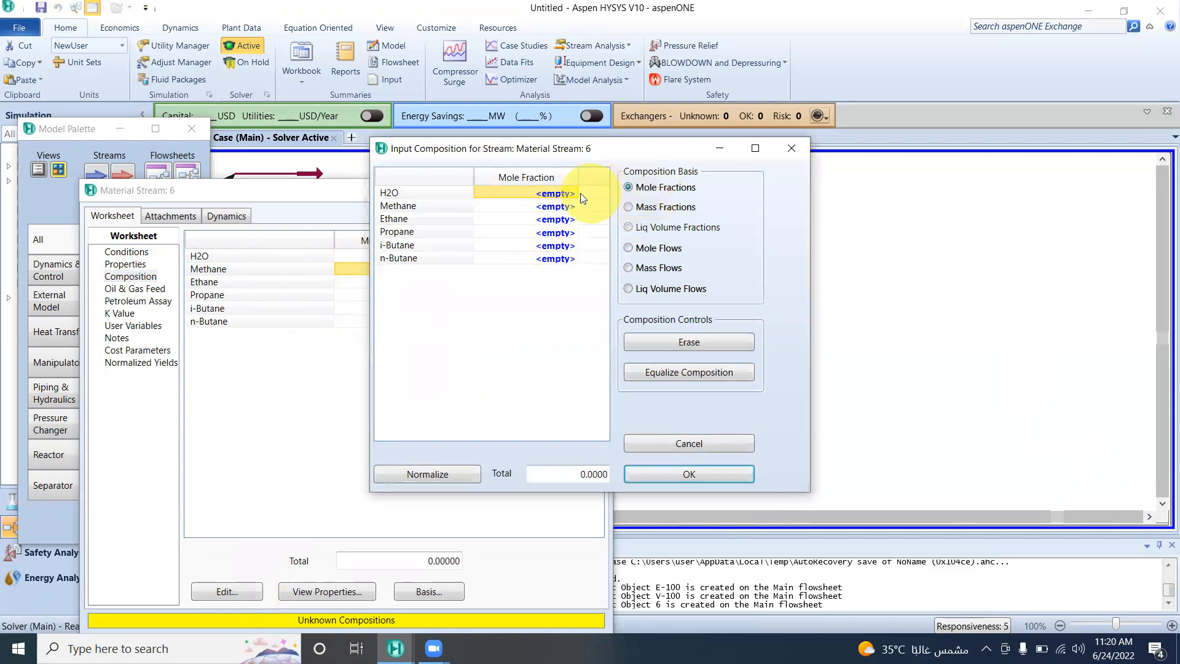
left_click(531, 206)
type("1")
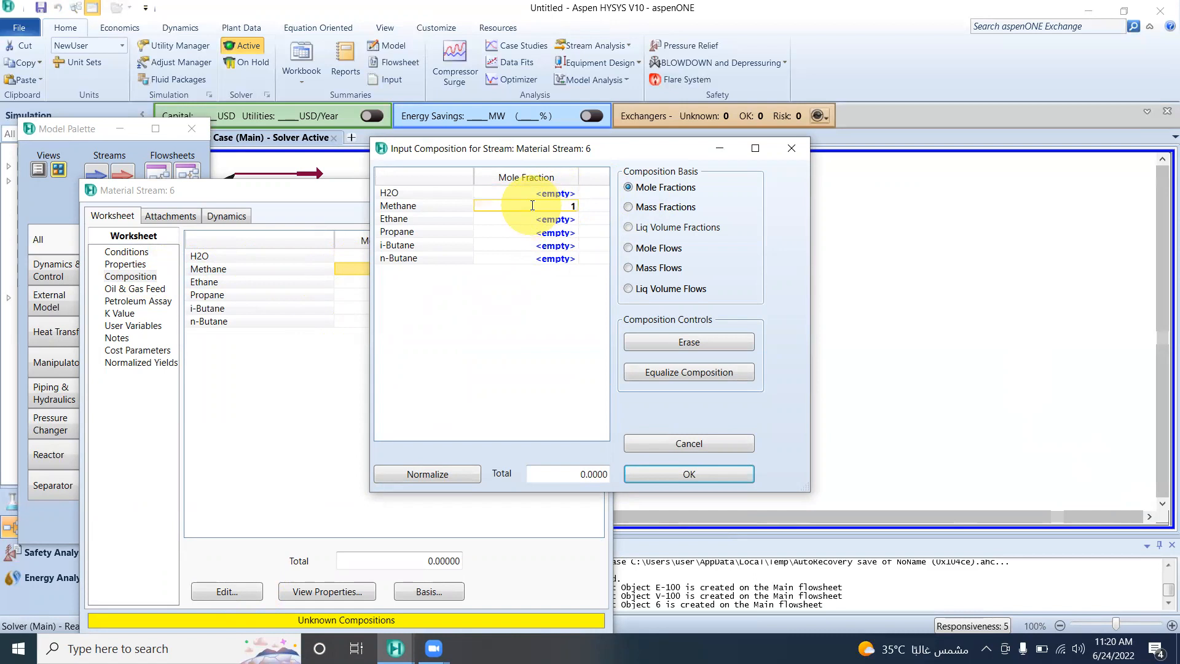
key("Return")
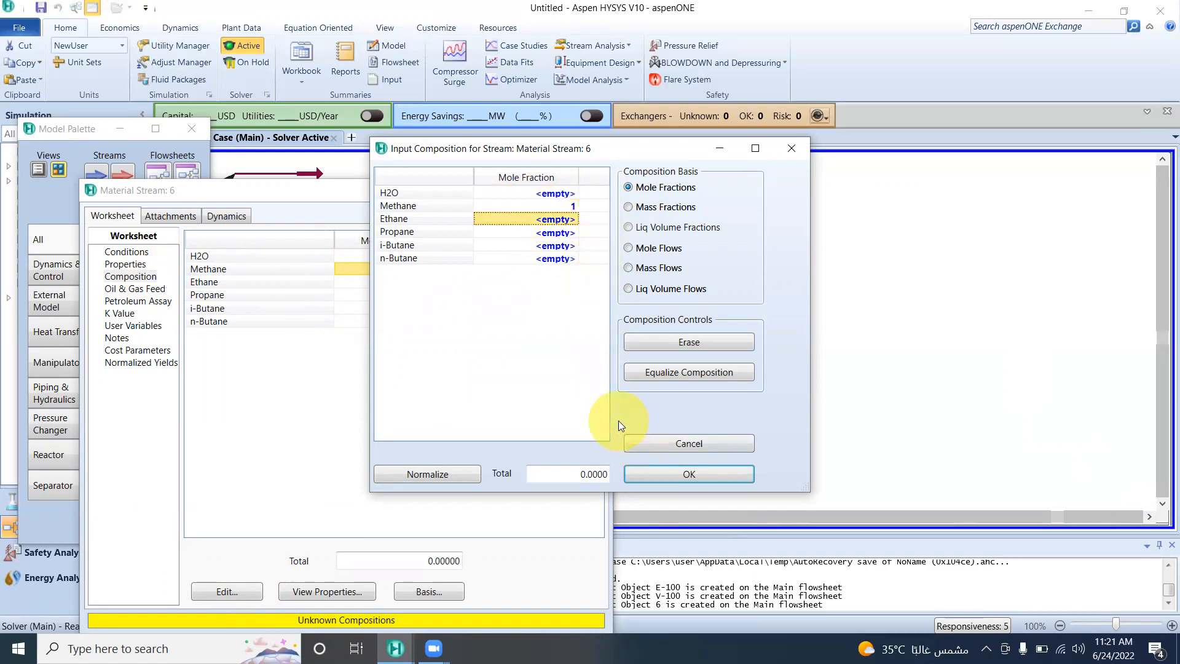
left_click(678, 474)
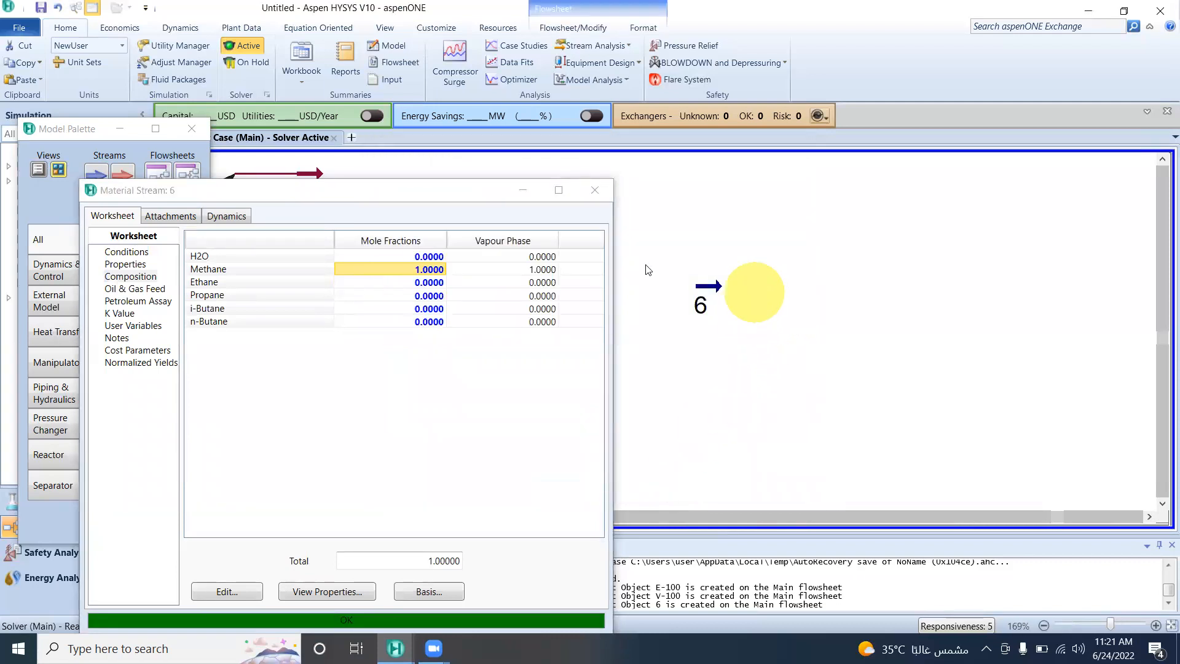
left_click(597, 192)
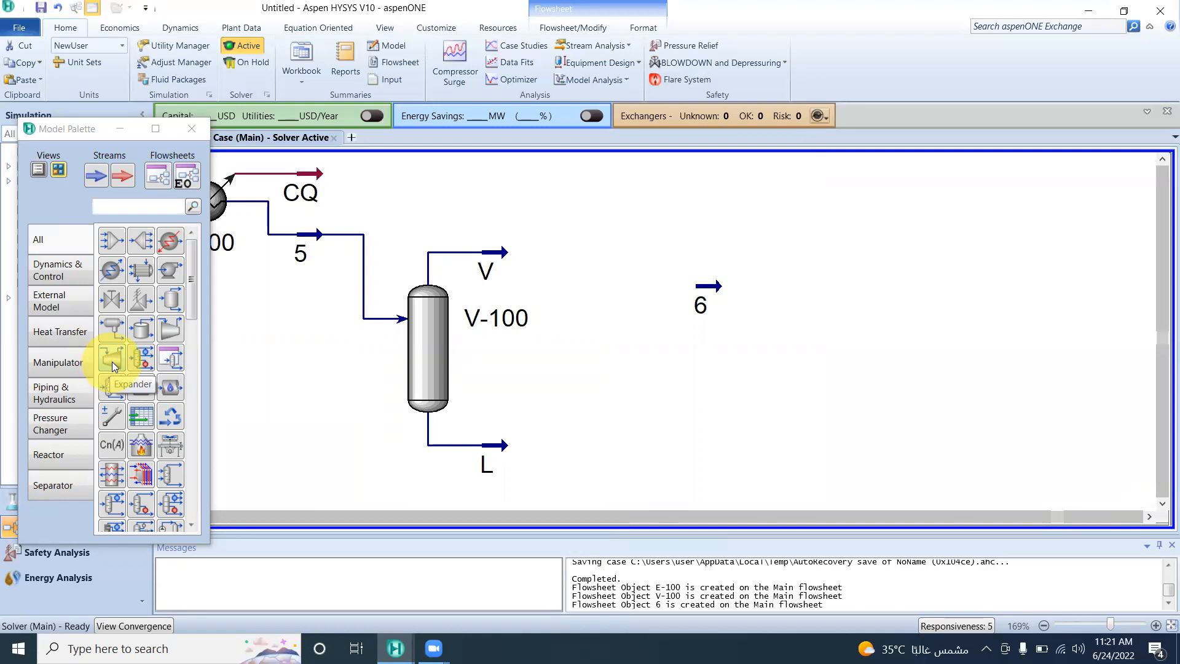
Step: Add an expander beside stream 6 and connect inlet 6, outlet 7 and energy stream EQ
left_click_drag(111, 362, 741, 318)
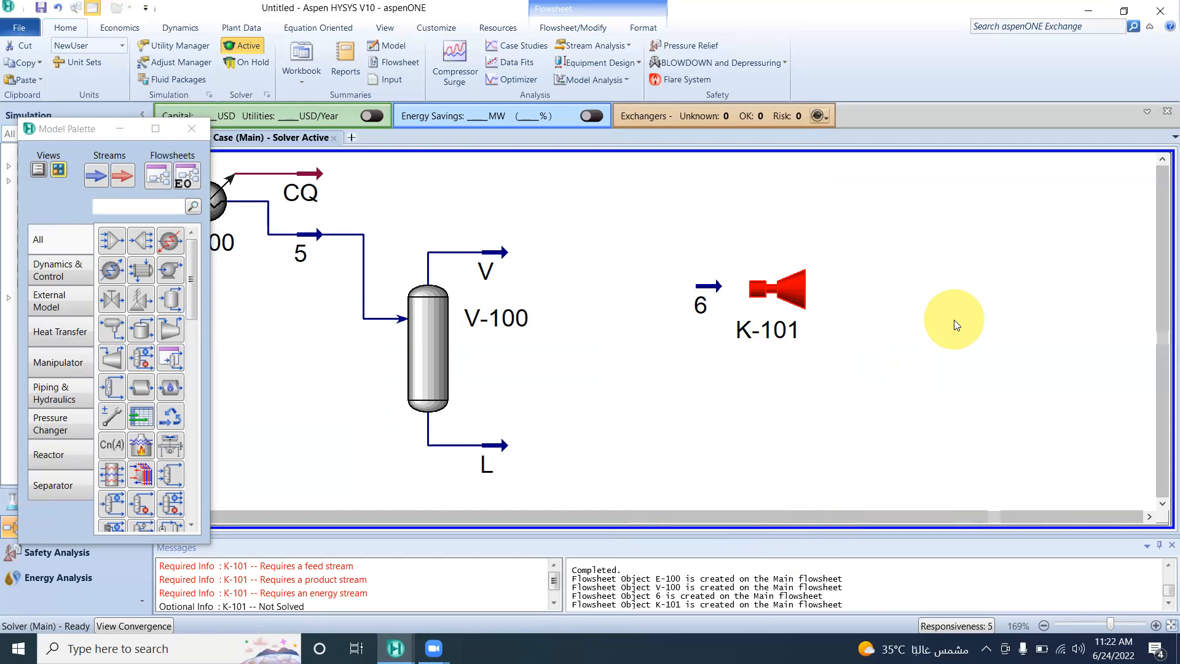
double_click(796, 288)
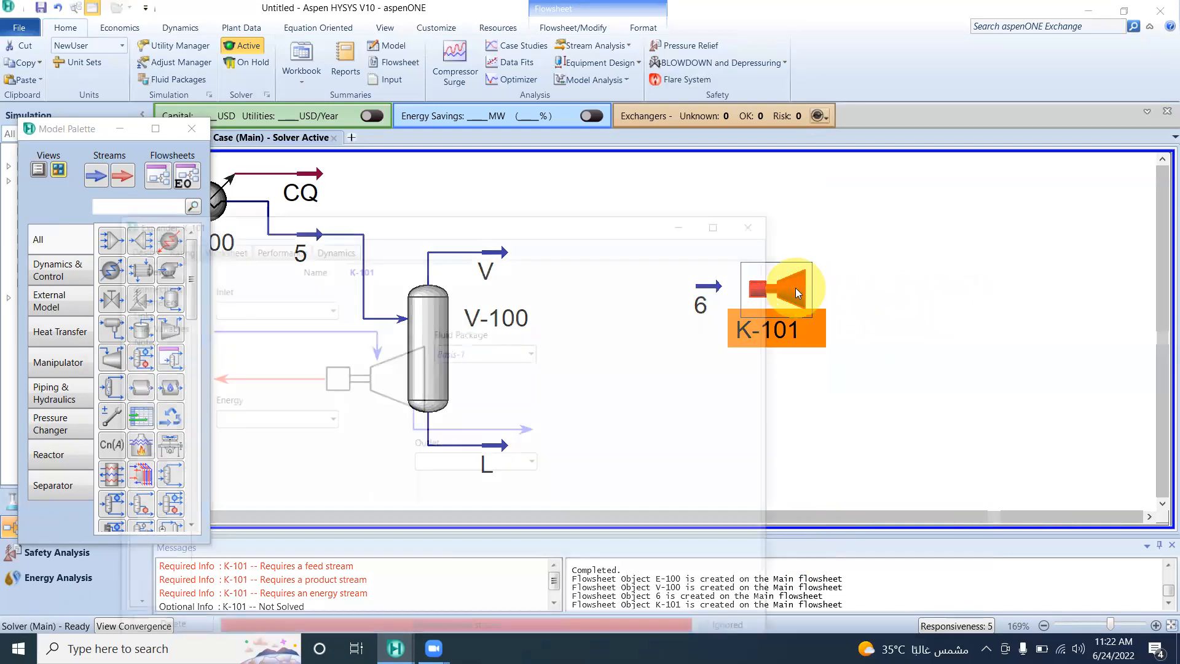
left_click(331, 308)
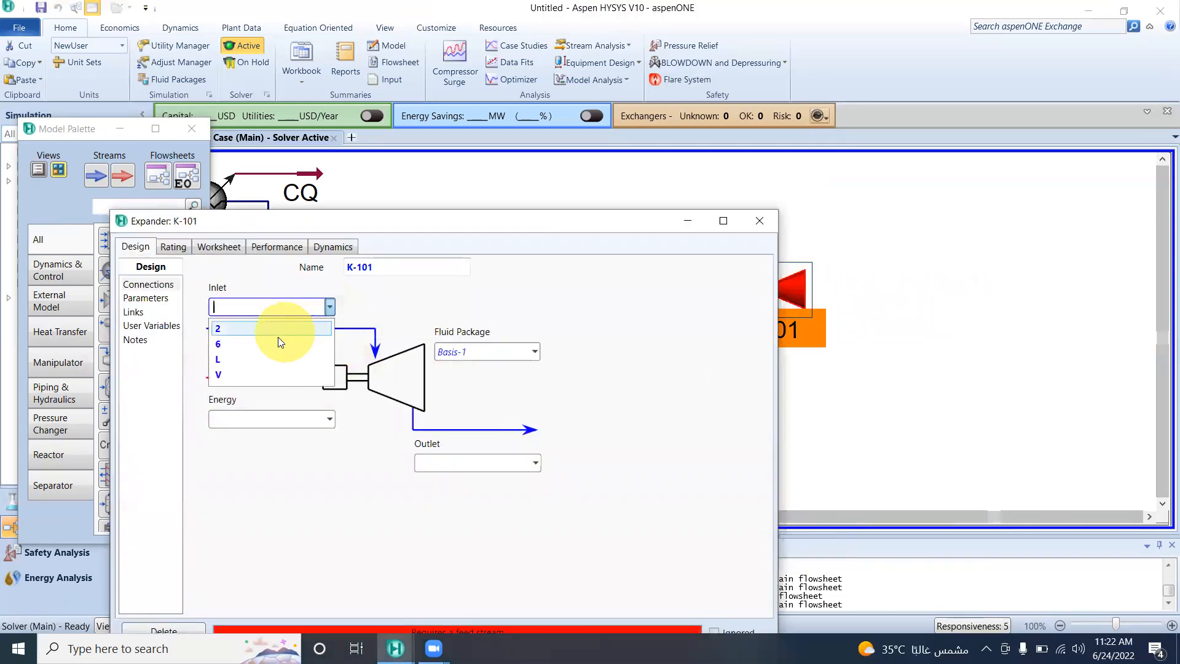
left_click(278, 344)
left_click(524, 462)
type("7")
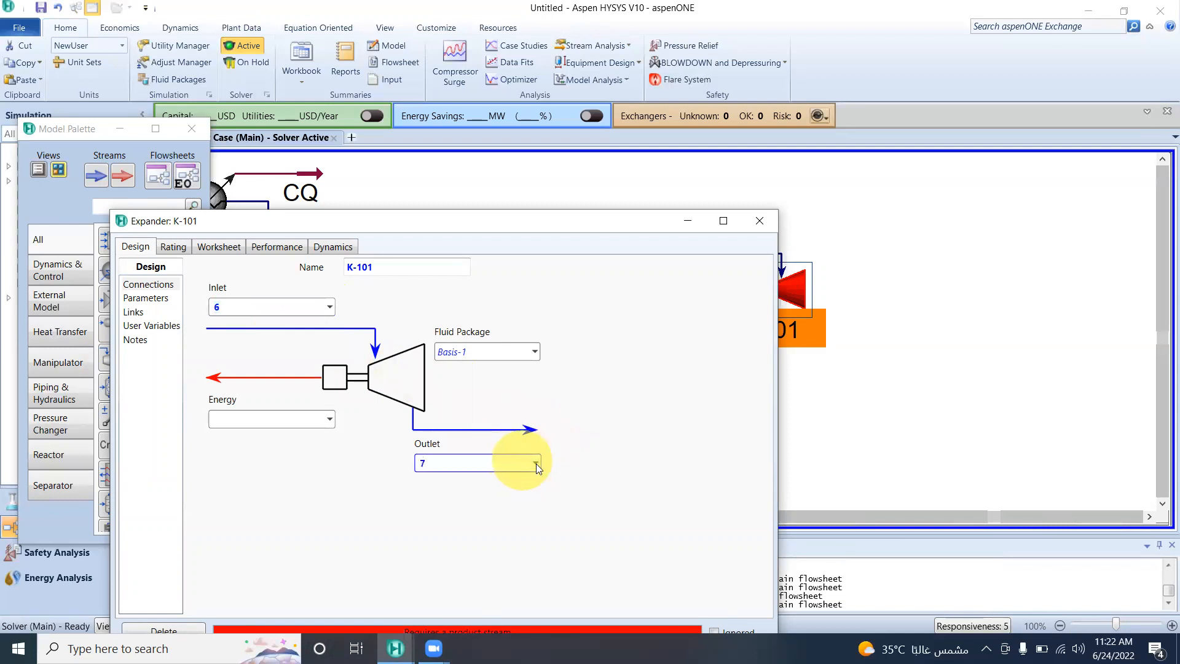
left_click(295, 421)
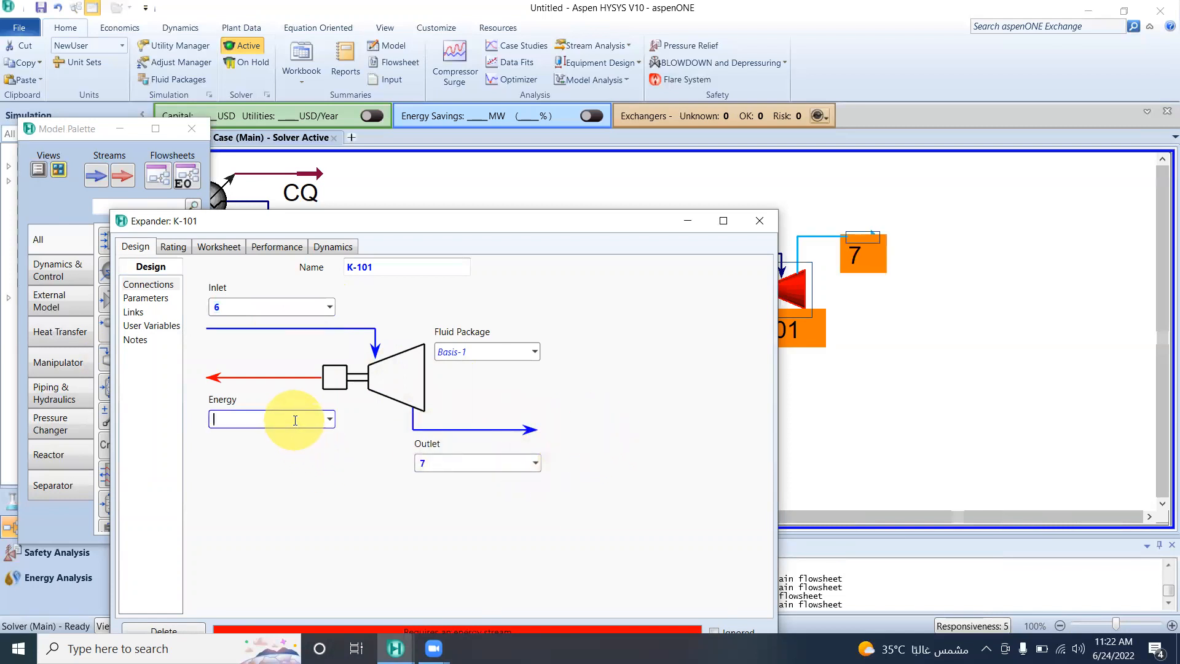
type("EQ")
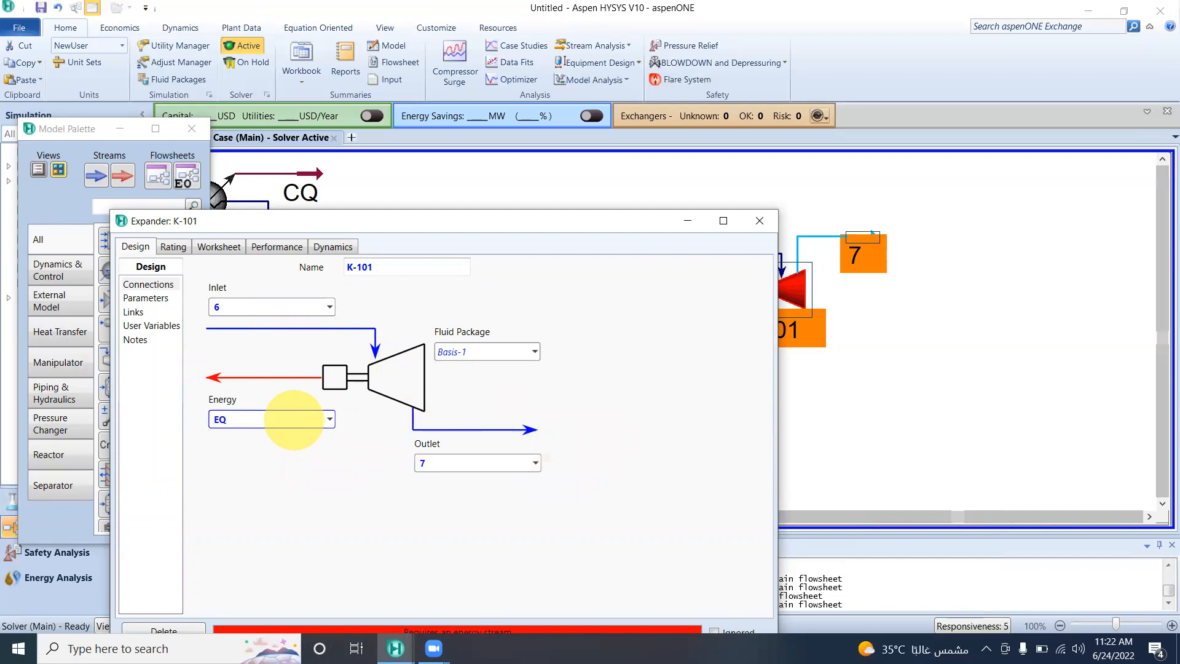
Step: Set the expander's pressure specification Delta P to 500 and close its window
left_click(156, 298)
left_click(336, 468)
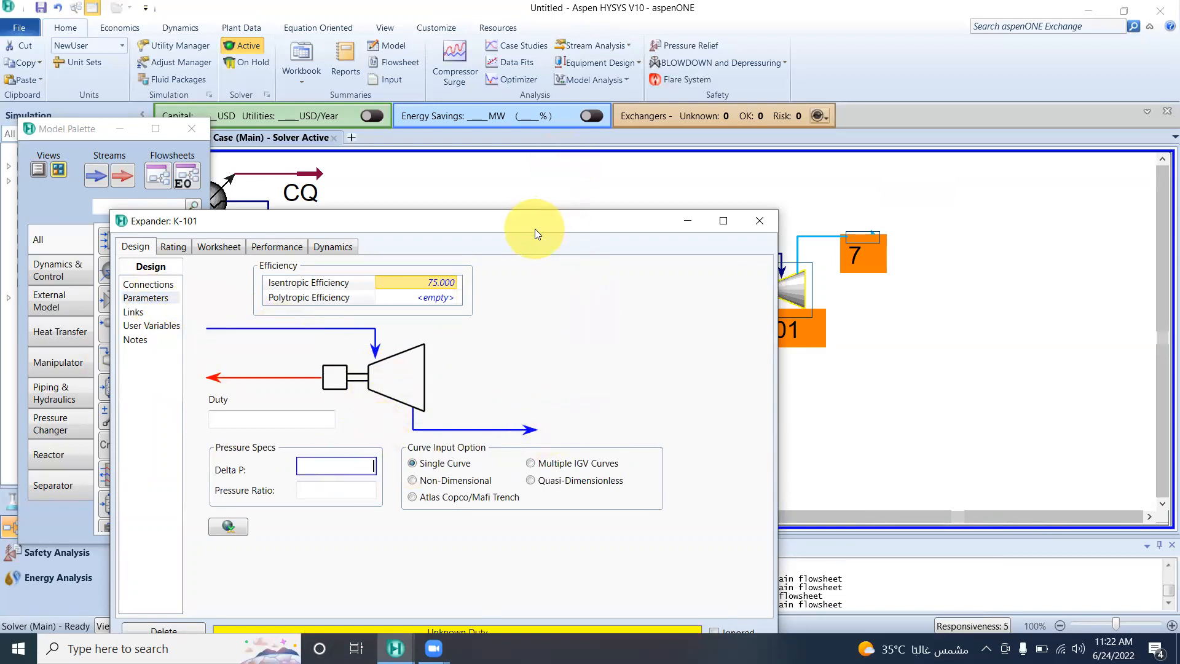
left_click_drag(535, 224, 545, 161)
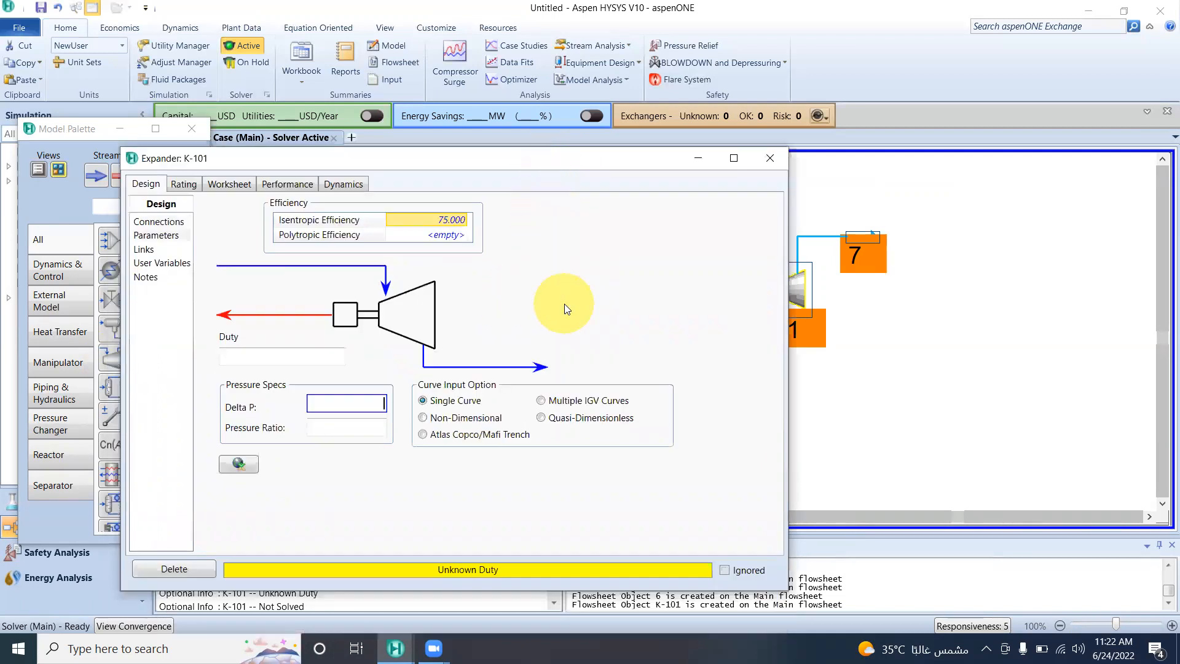
type("00")
key("Return")
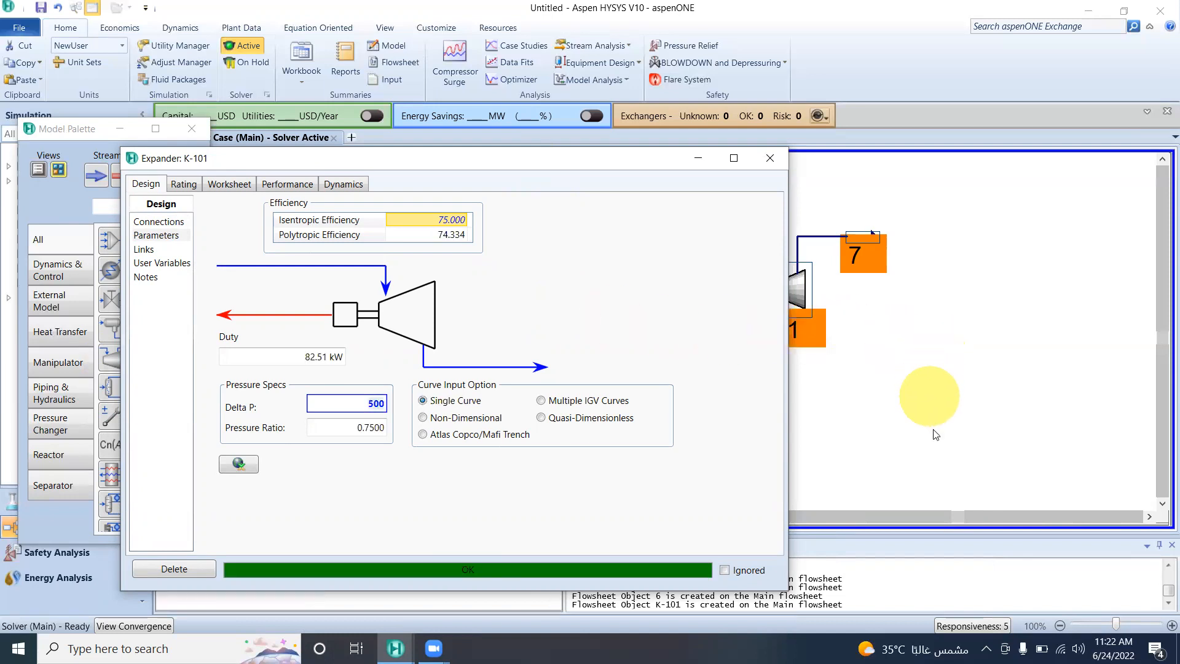
left_click(771, 159)
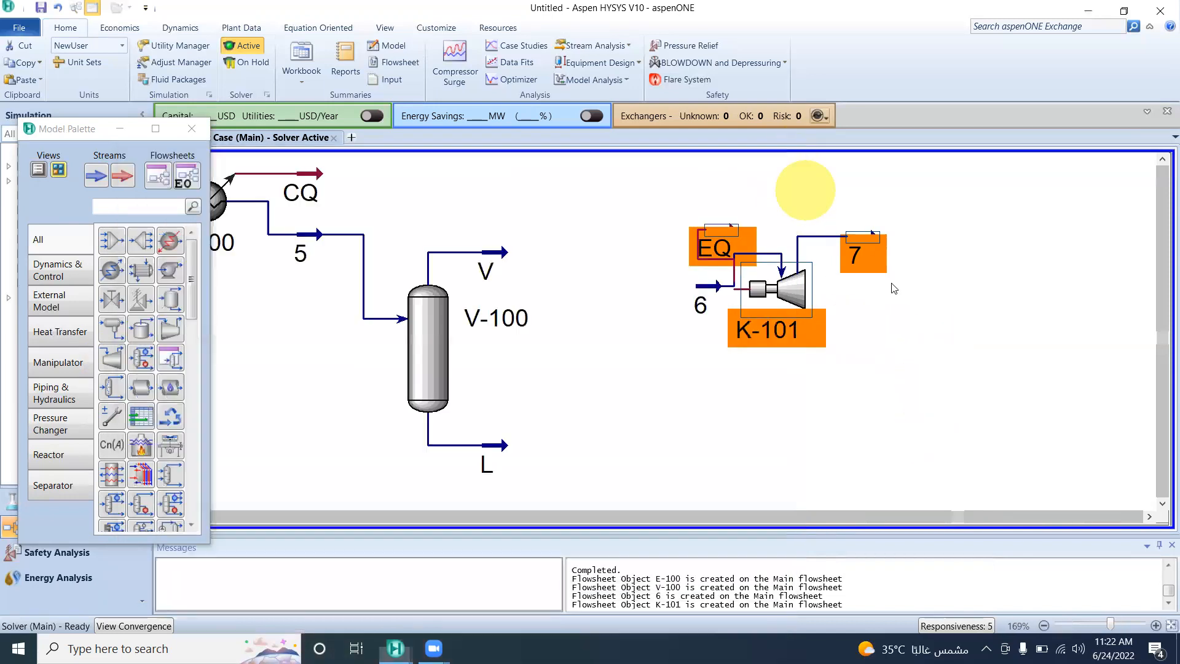
Step: Move energy stream EQ up and away from stream 6, into the space above the expander
left_click_drag(729, 231, 742, 180)
left_click(905, 353)
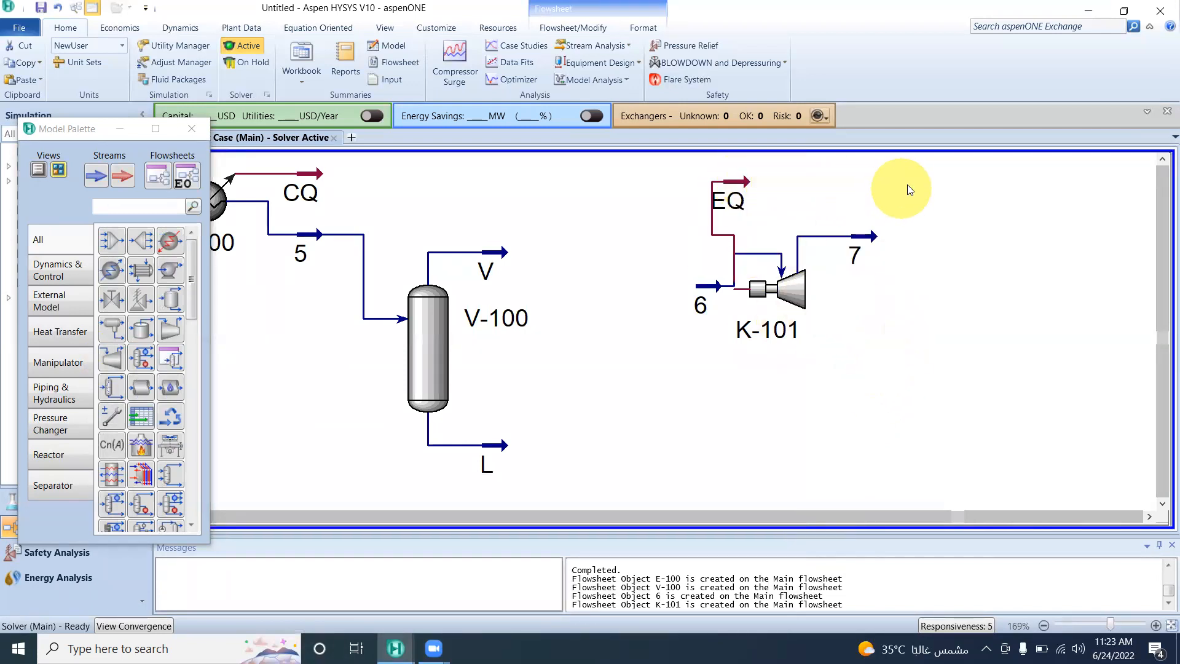
left_click(743, 178)
left_click_drag(742, 179, 671, 163)
left_click(785, 201)
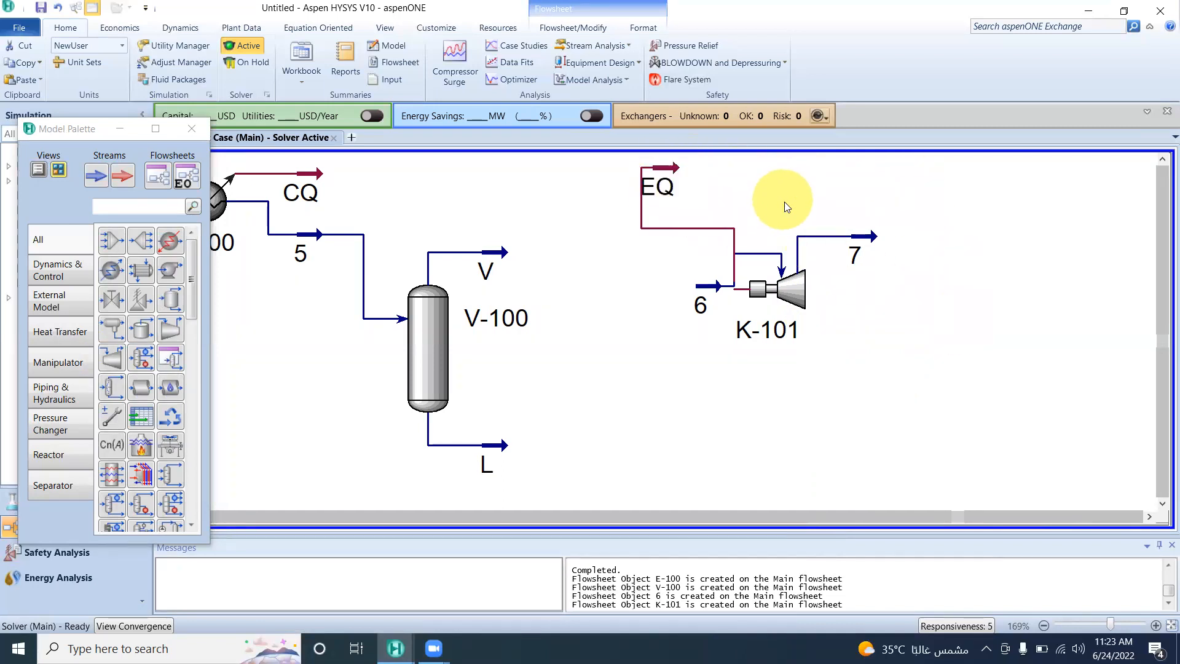
Step: Move energy stream EQ into the empty flowsheet area below expander K-101
left_click(678, 173)
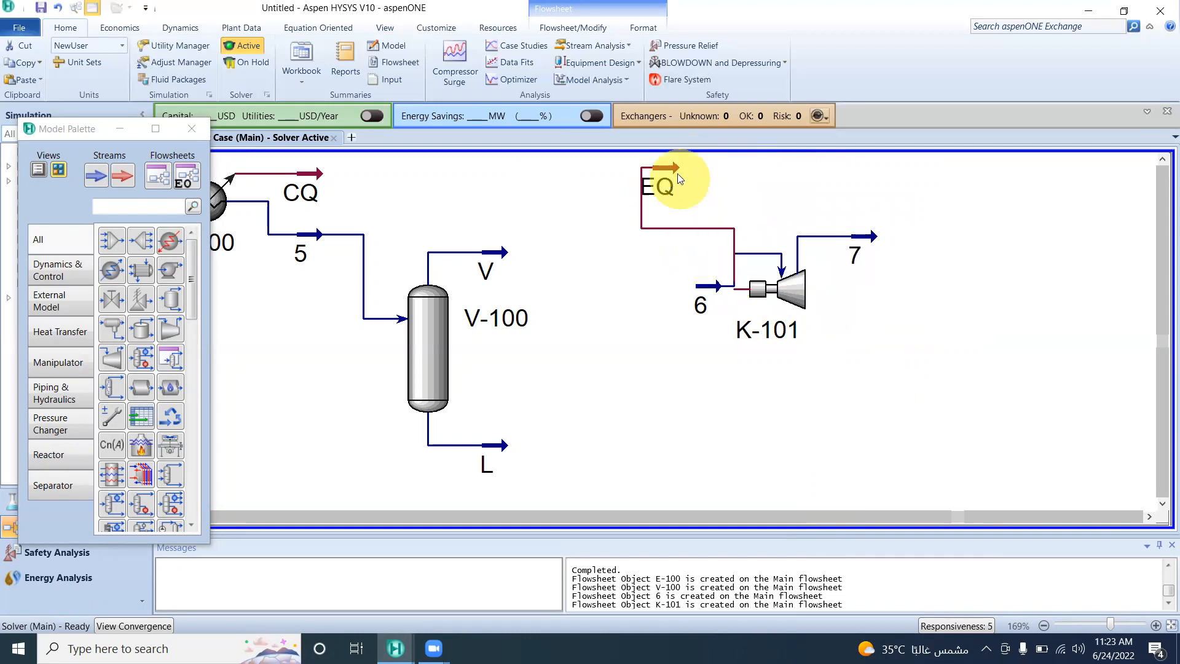
left_click_drag(673, 168, 841, 451)
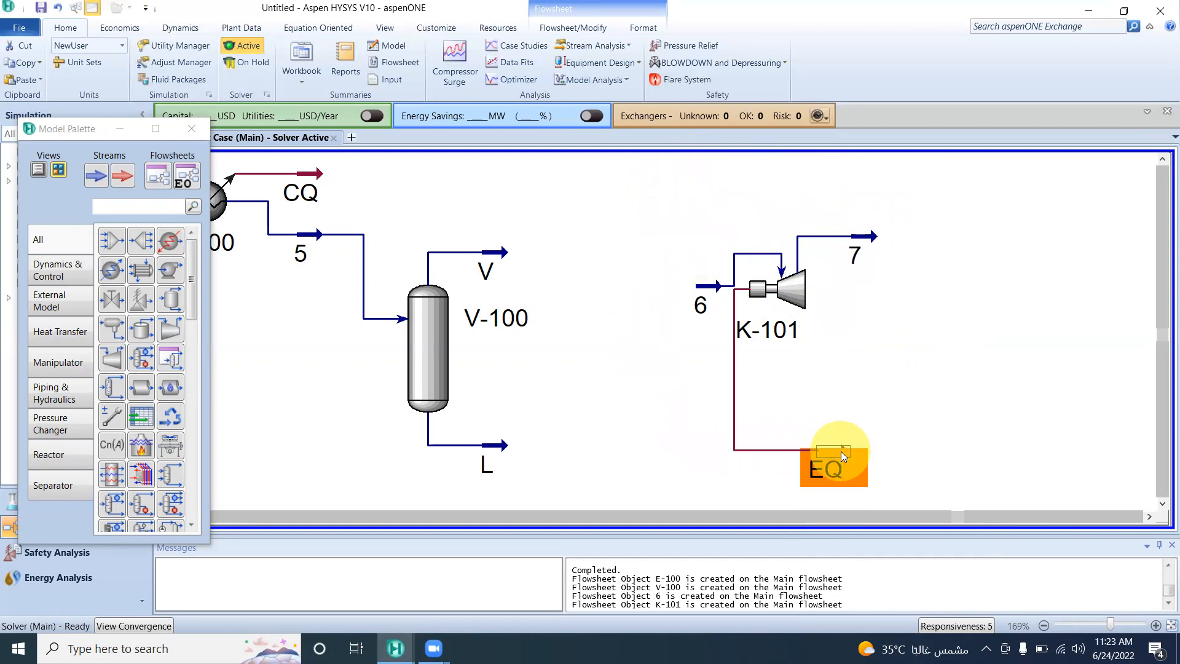
left_click(974, 392)
Step: Check energy stream EQ's power and the conditions of streams 6 and 7 on the flowsheet
mouse_move(837, 469)
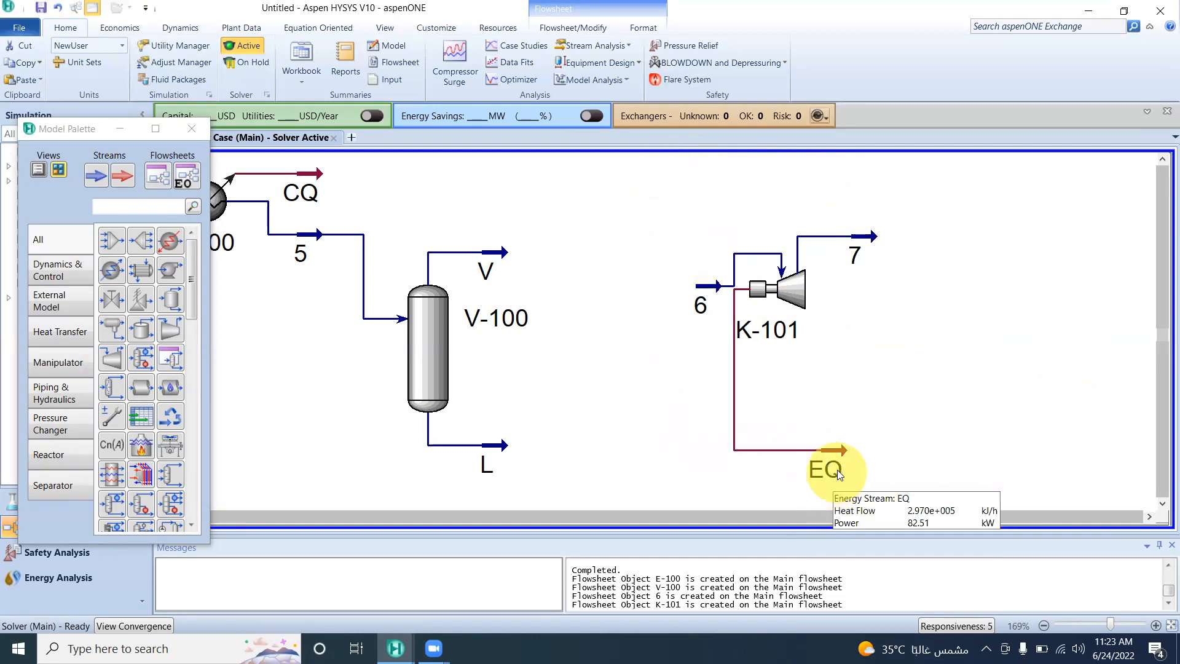
mouse_move(715, 290)
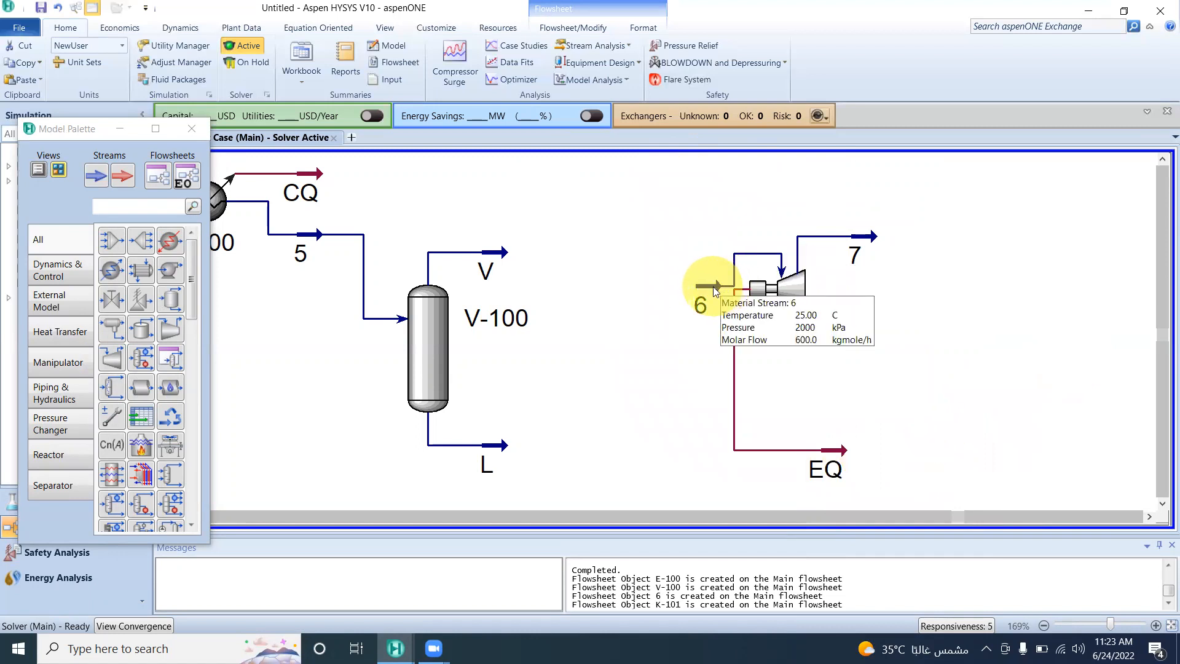
mouse_move(873, 235)
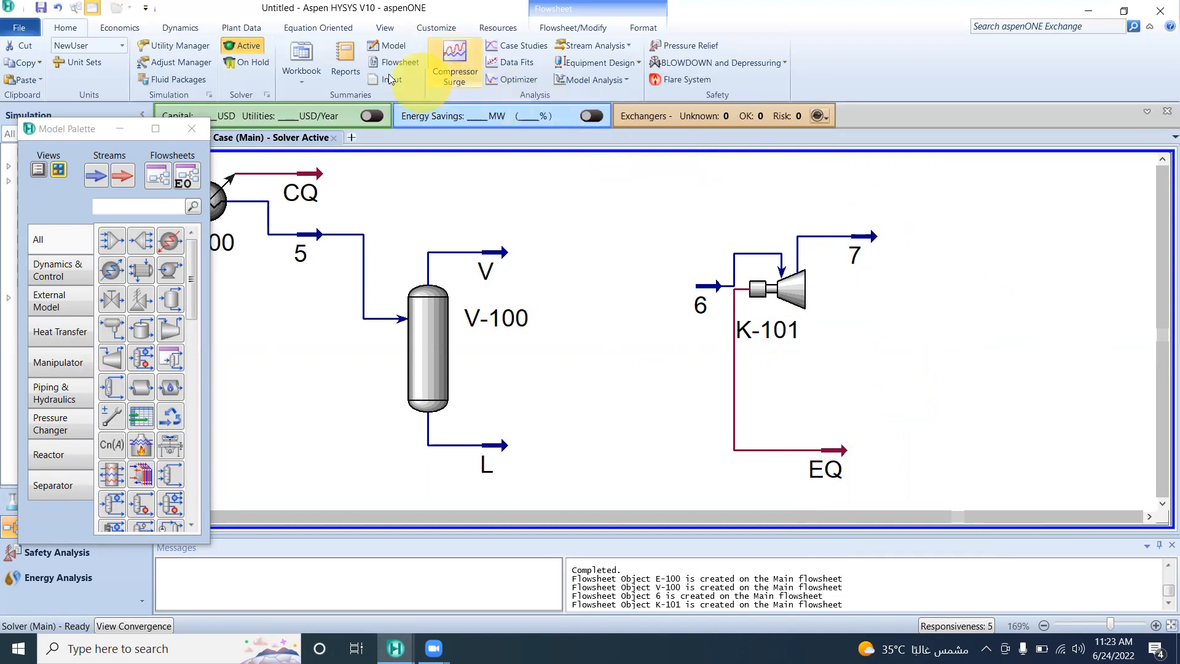
left_click(384, 26)
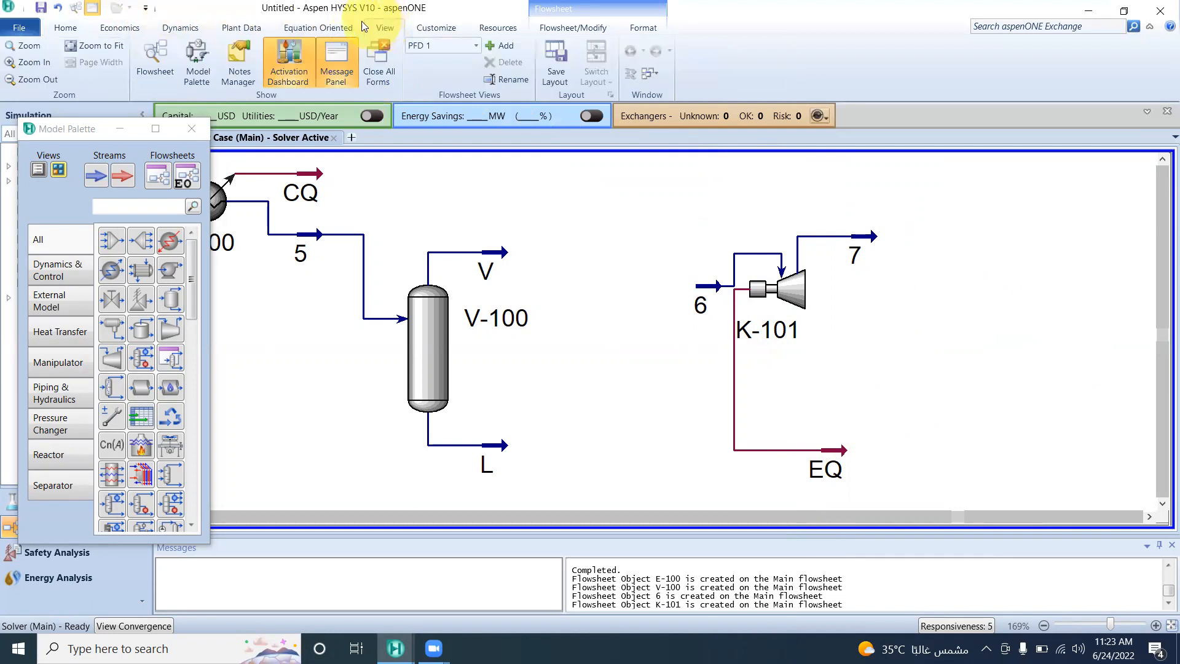
left_click(73, 28)
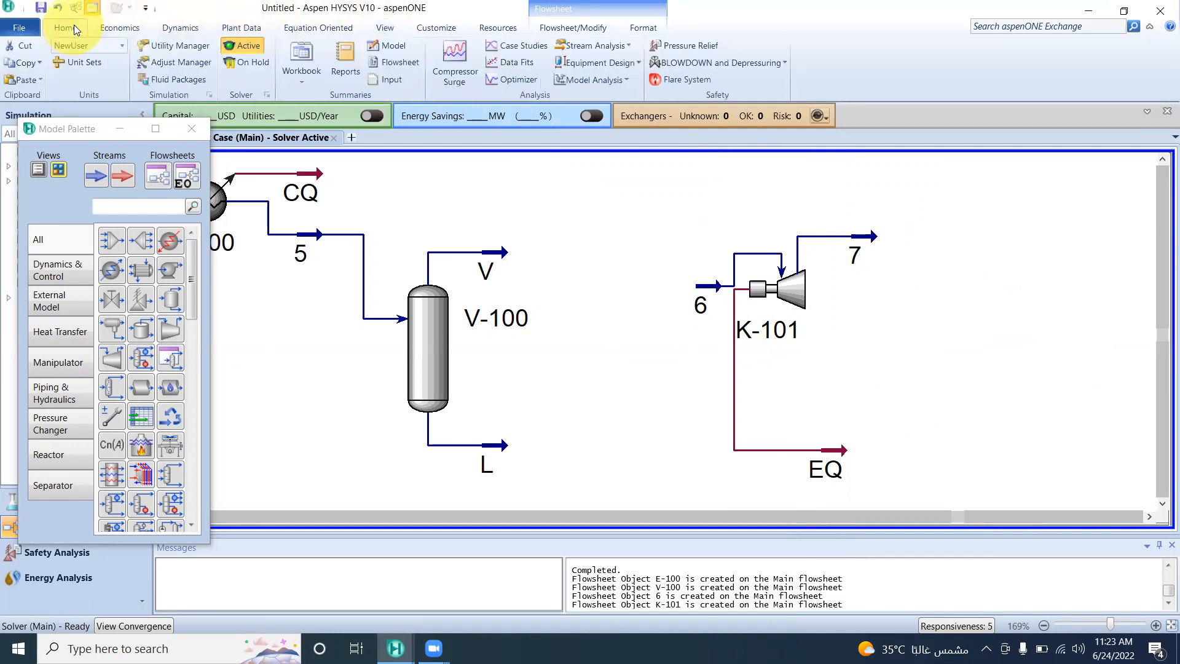